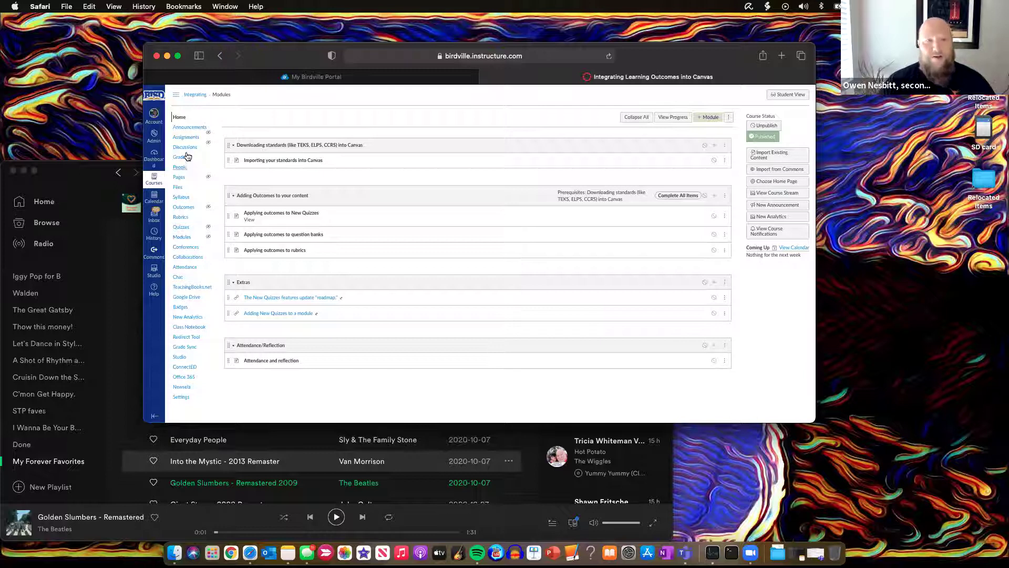
Create a new outcome group named "2021 skills" in the course's Outcomes
left_click_drag(179, 169, 180, 207)
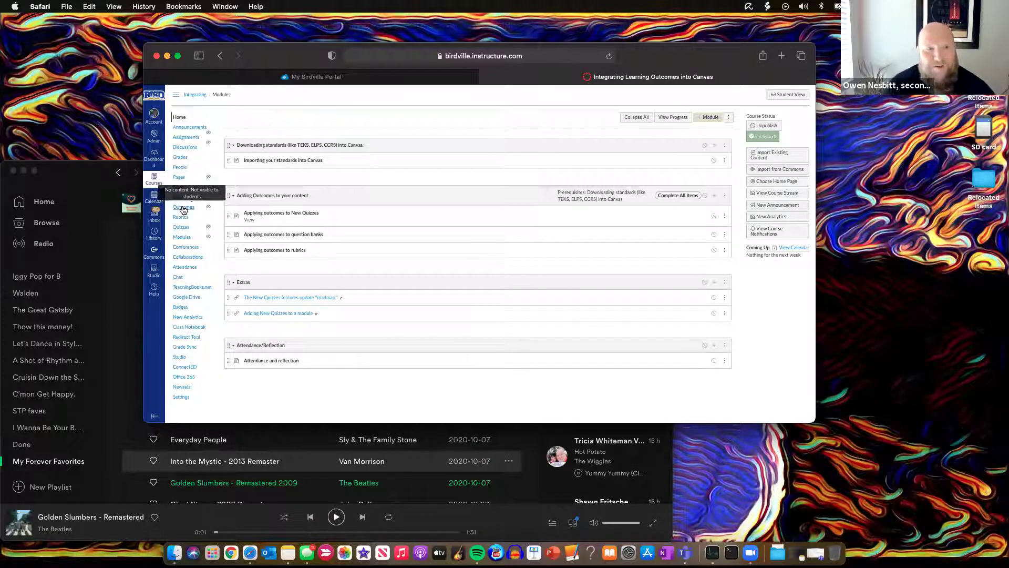
left_click(184, 207)
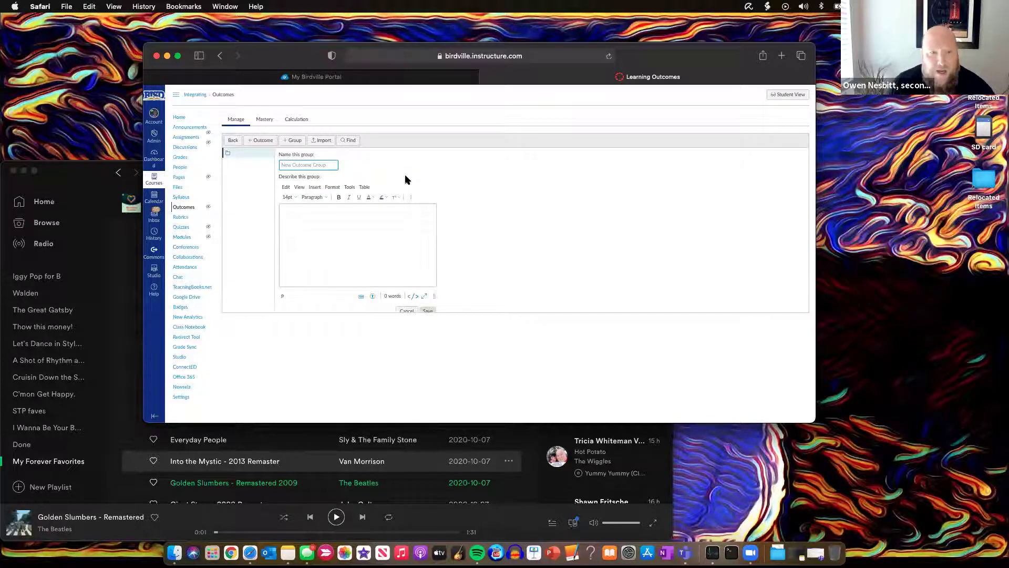
type("20")
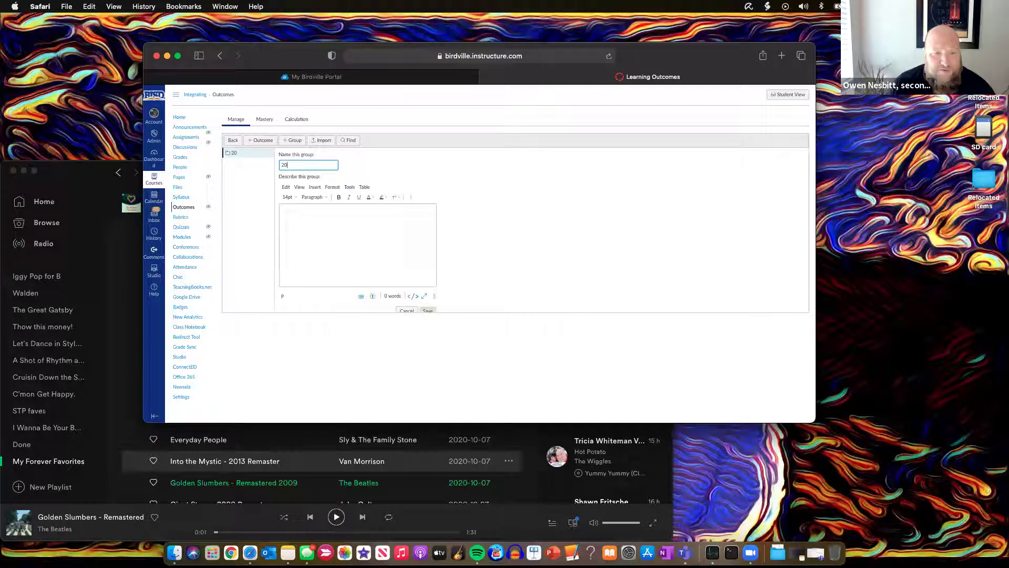
type("21 outcome")
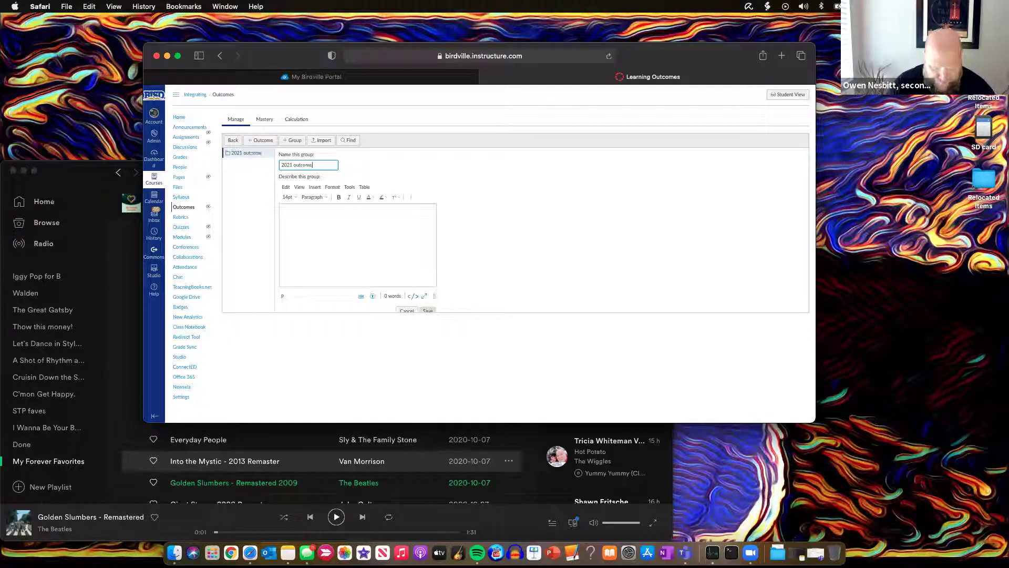
key("BackSpace")
key("BackSpace")
key("BackSpace")
key("BackSpace")
key("BackSpace")
key("BackSpace")
key("BackSpace")
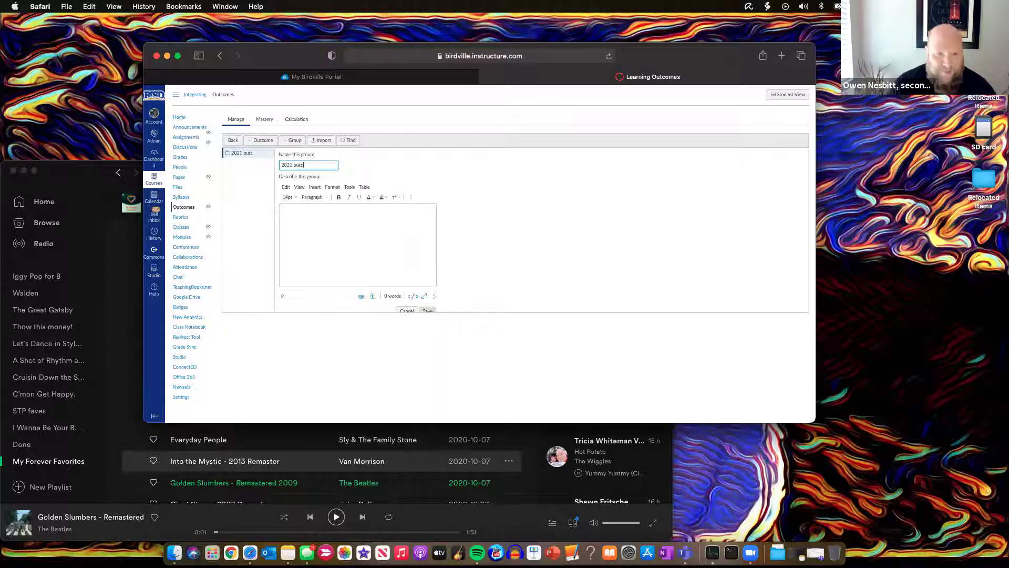
type("skills")
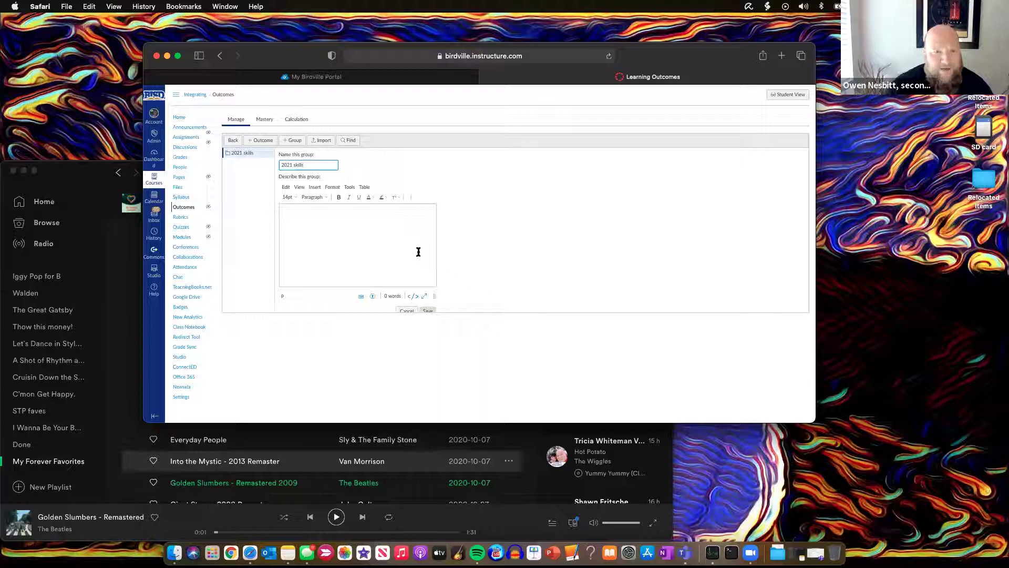
scroll(421, 260, "down", 1)
left_click(426, 307)
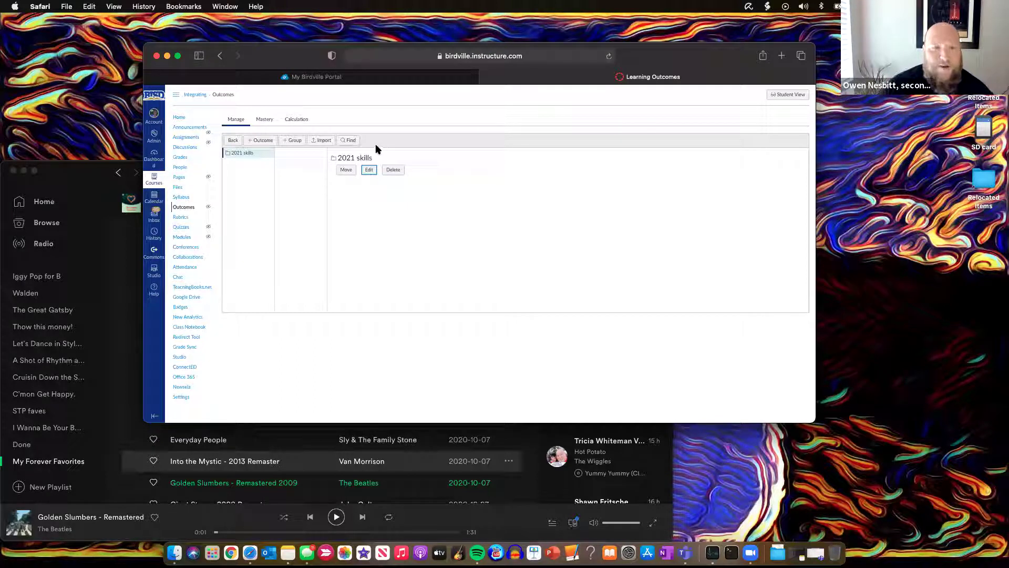
left_click(322, 141)
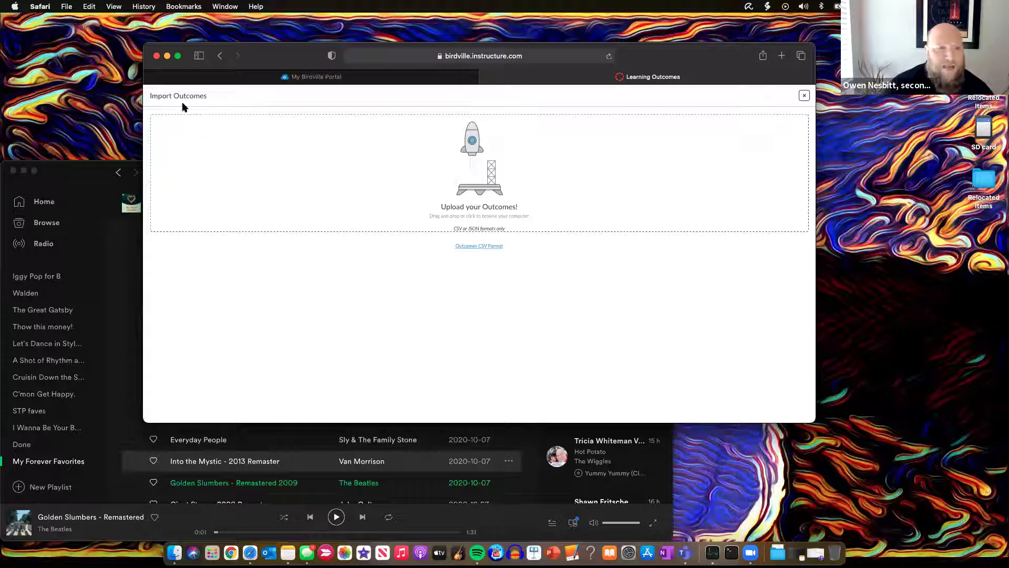
left_click(804, 95)
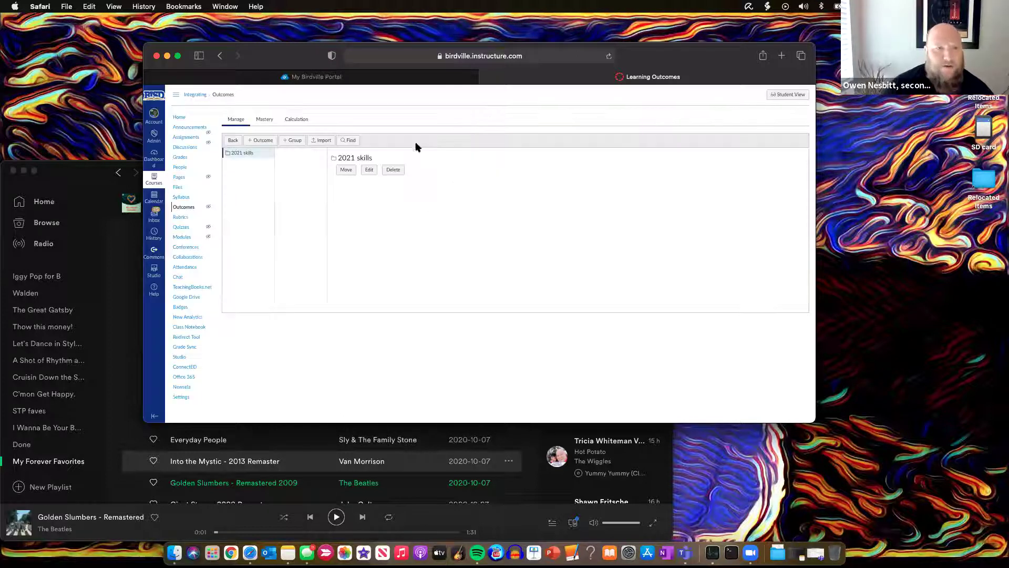
left_click(263, 141)
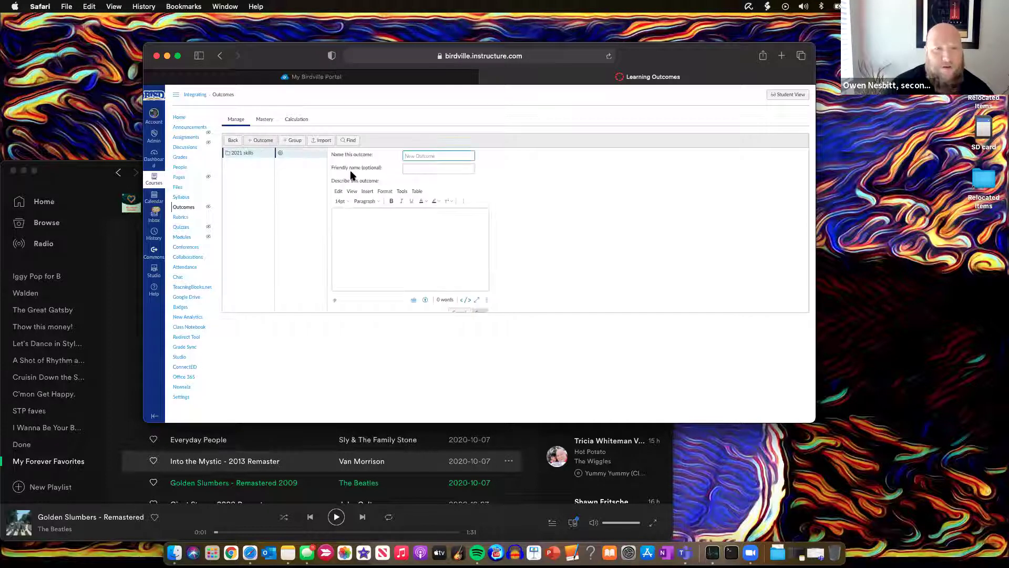
left_click(461, 310)
Find existing outcomes in the account standards, browsing through Birdville ISD to the Essential Knowledge folder
left_click(350, 140)
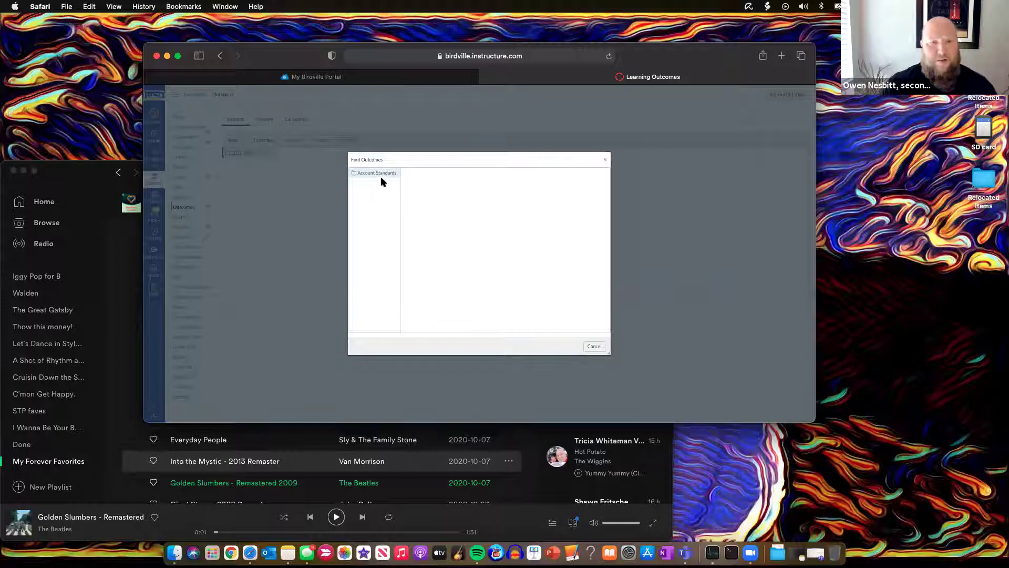
left_click(377, 175)
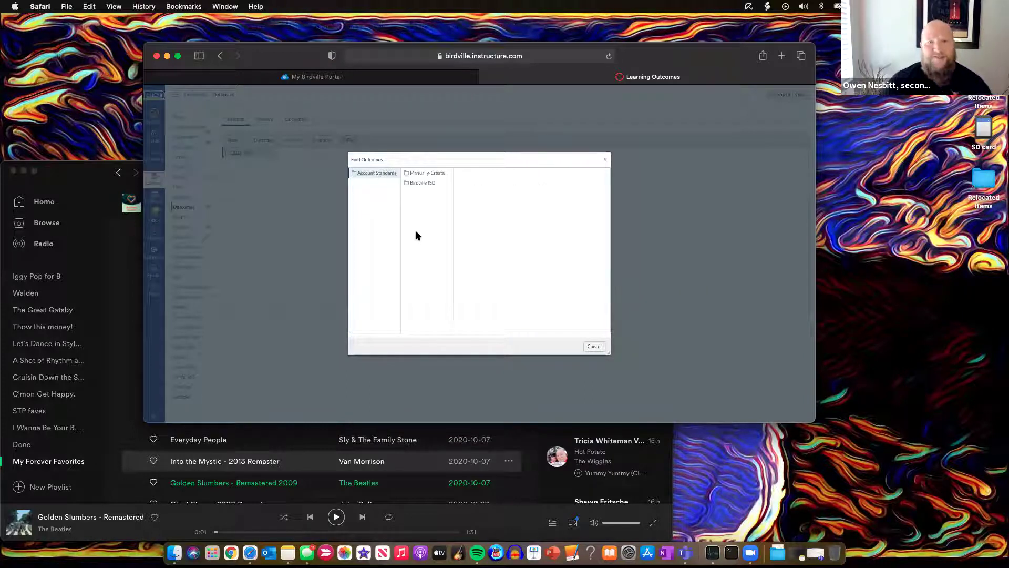
left_click(422, 188)
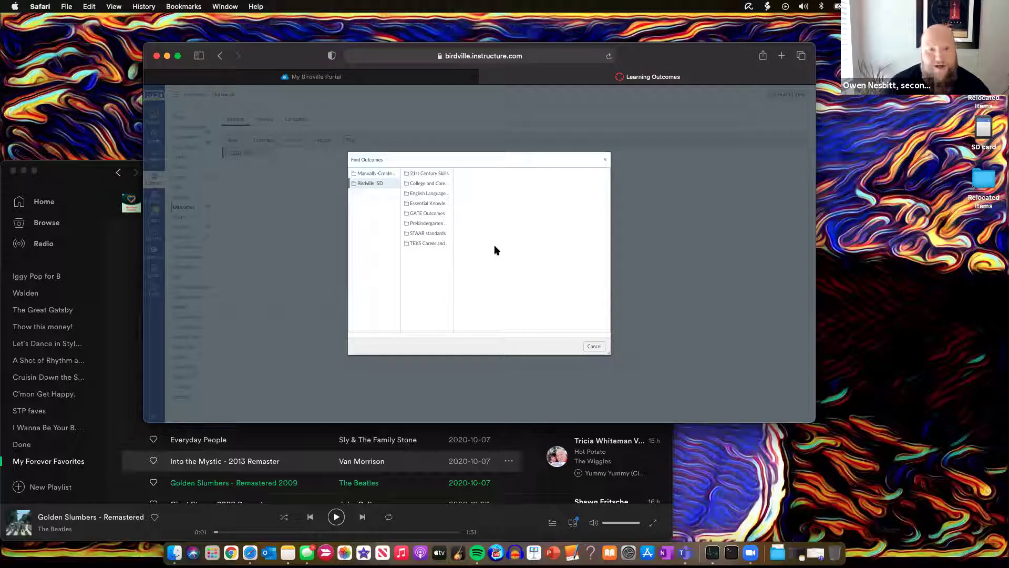
left_click(435, 238)
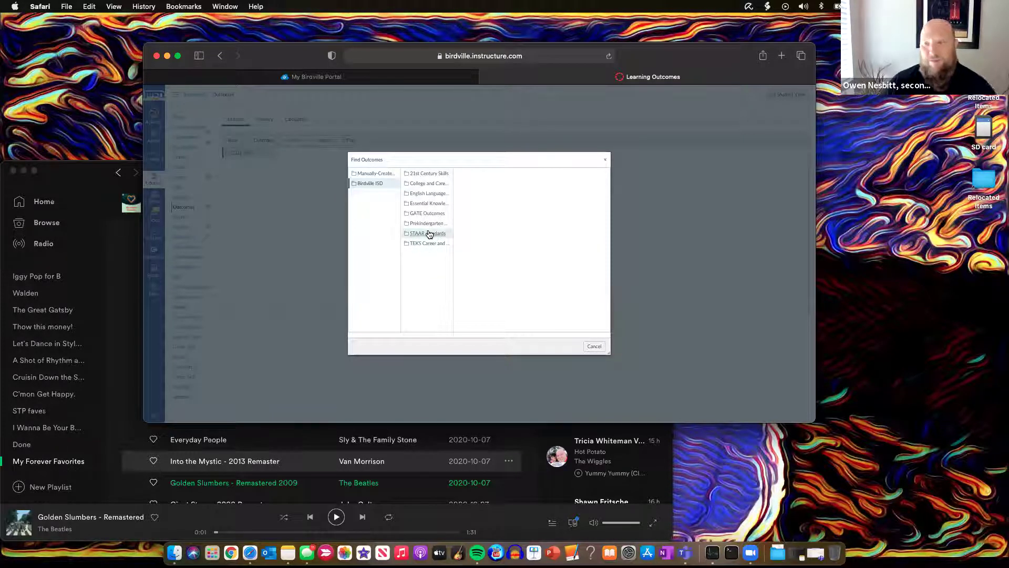
left_click(425, 204)
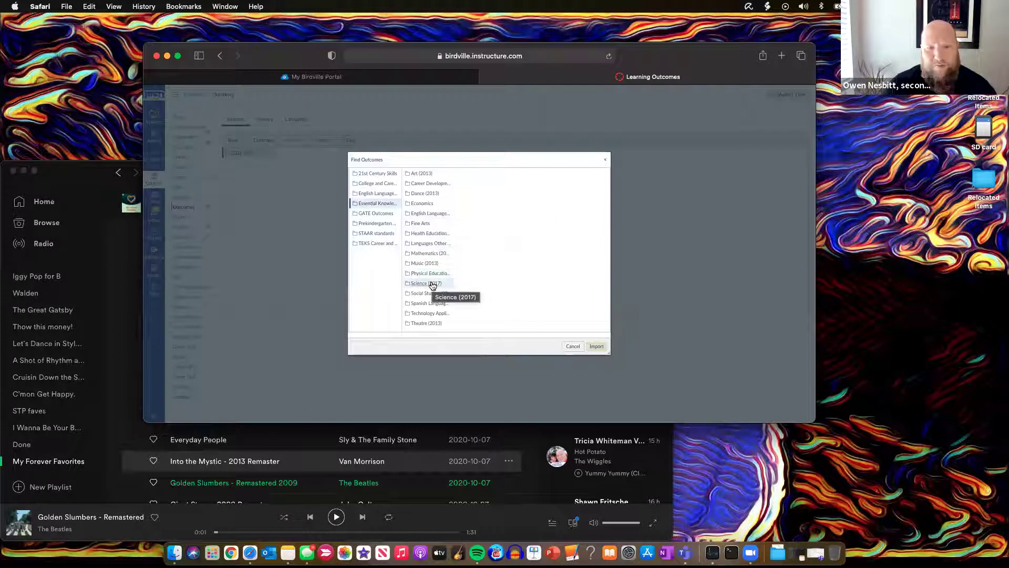
Import the English I group from the English Language folder into the 2021 skills group
left_click(433, 214)
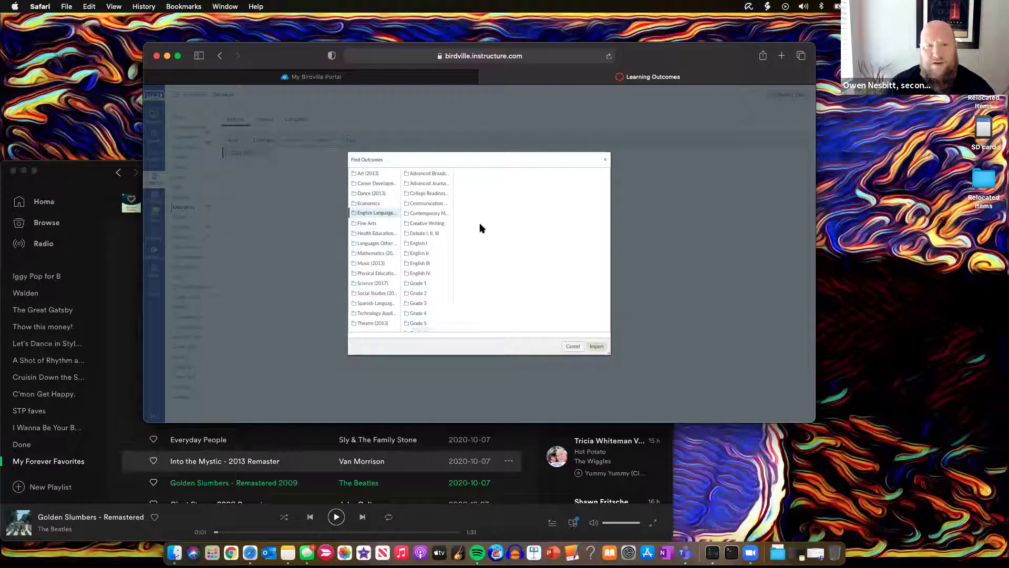
scroll(442, 193, "down", 1)
scroll(442, 193, "down", 4)
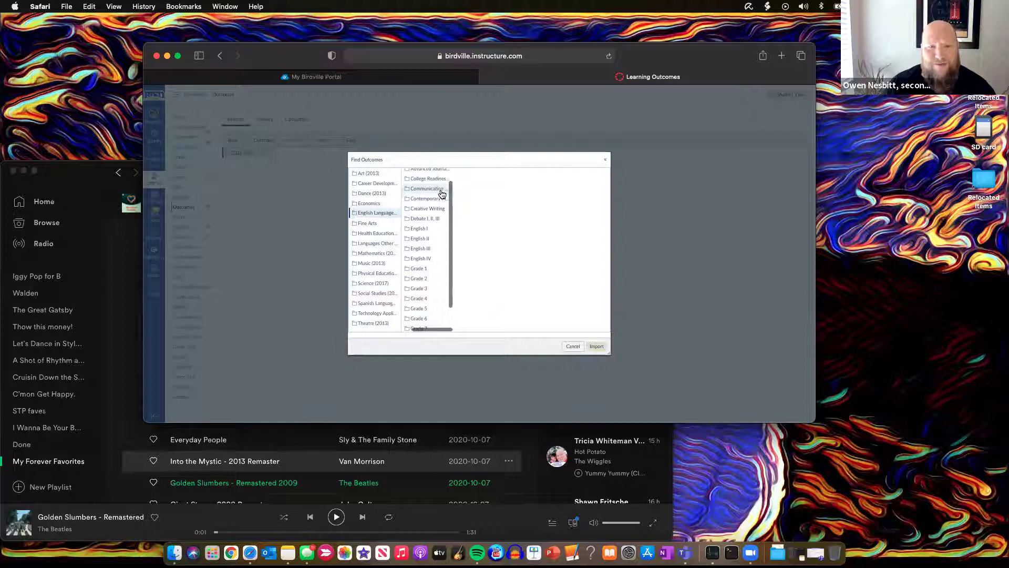
scroll(437, 244, "up", 5)
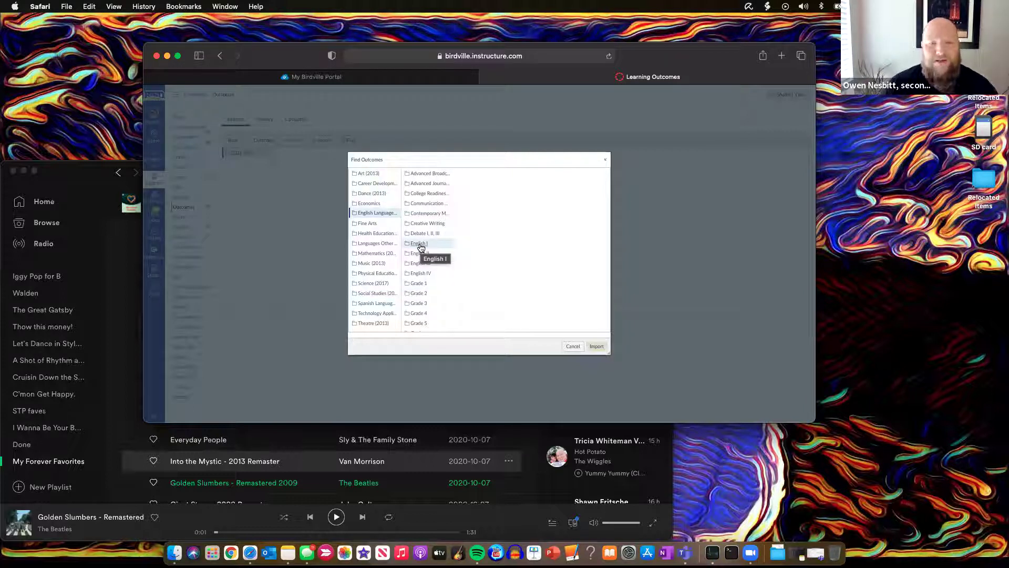
left_click(421, 245)
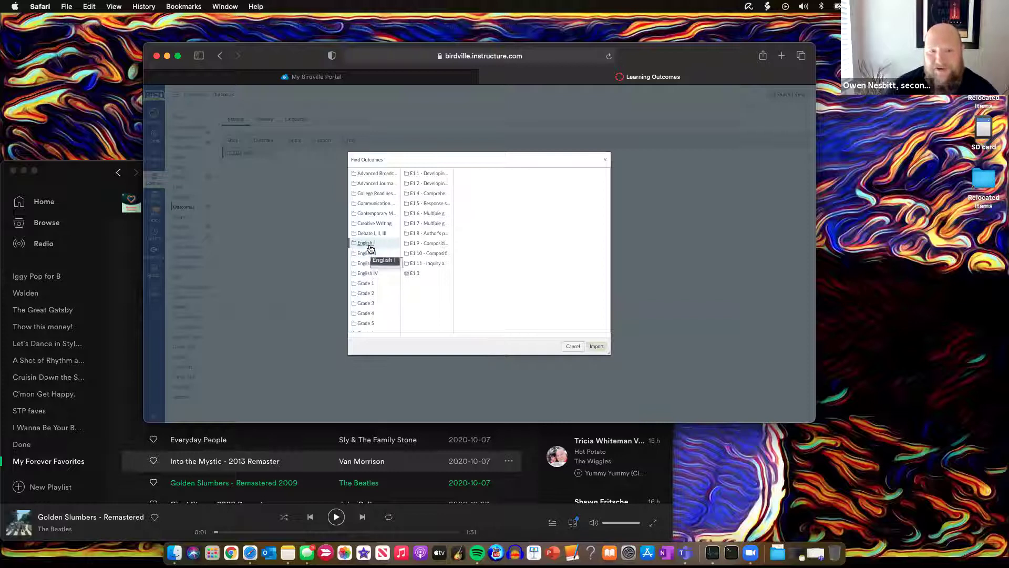
left_click(595, 347)
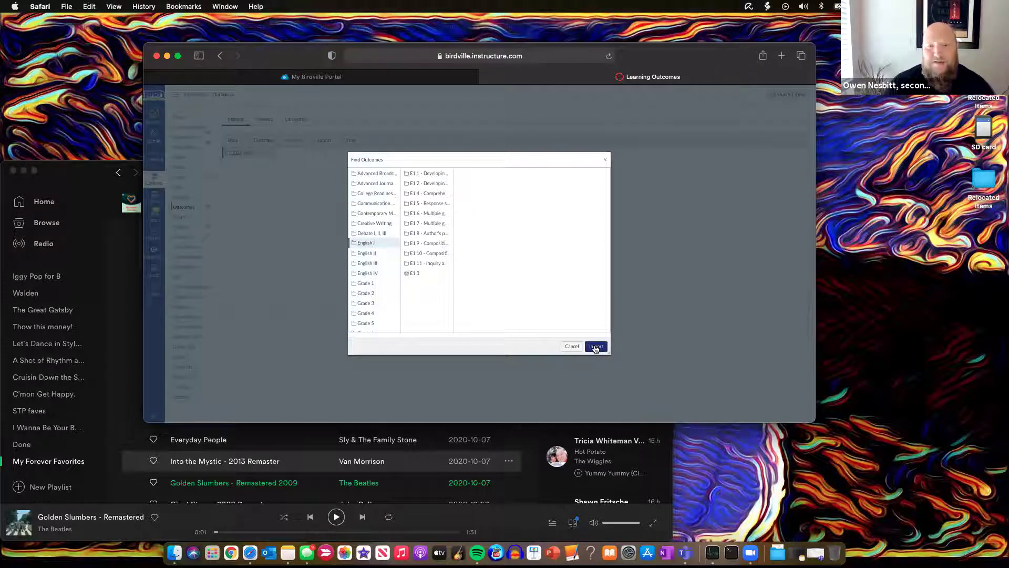
left_click(595, 347)
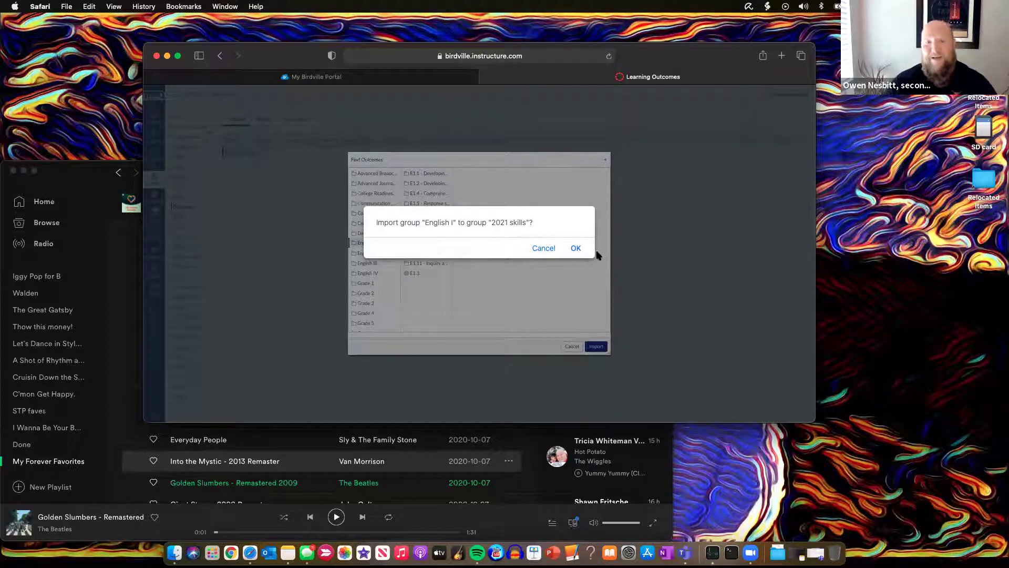
left_click(577, 249)
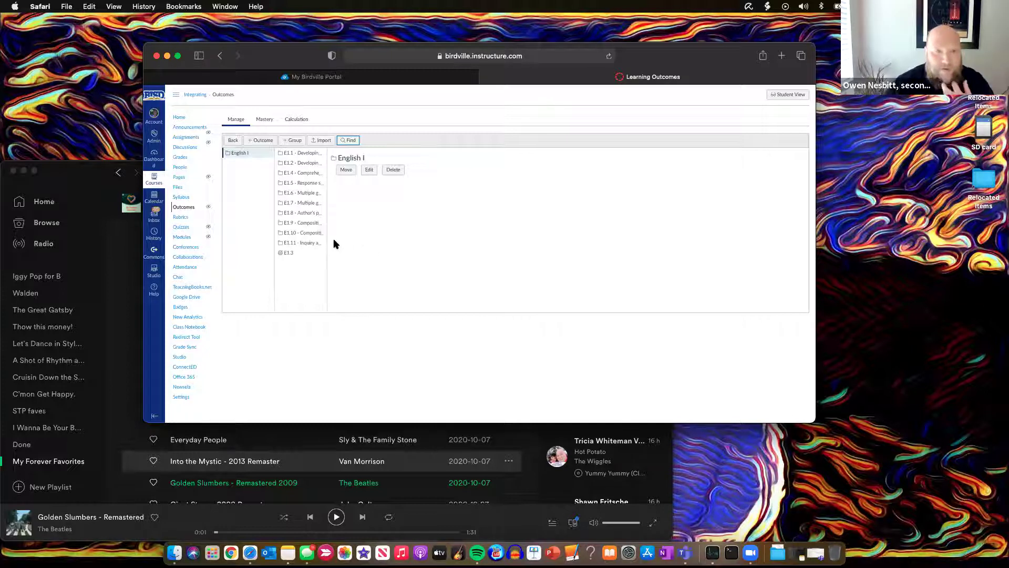
Select the 2021 skills group in the outcomes list and enlarge the browser window to cover most of the screen
scroll(284, 239, "left", 3)
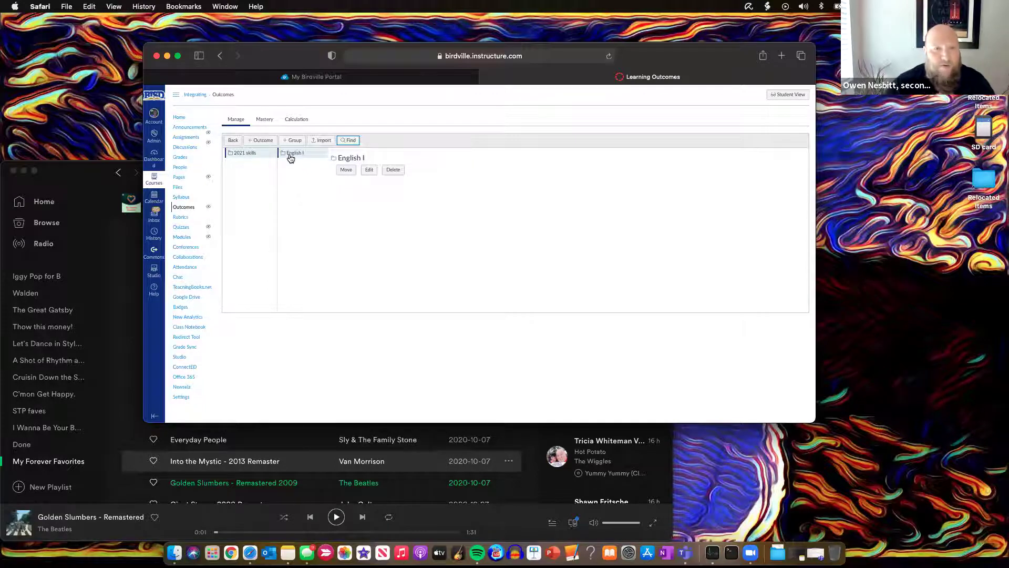
left_click(245, 154)
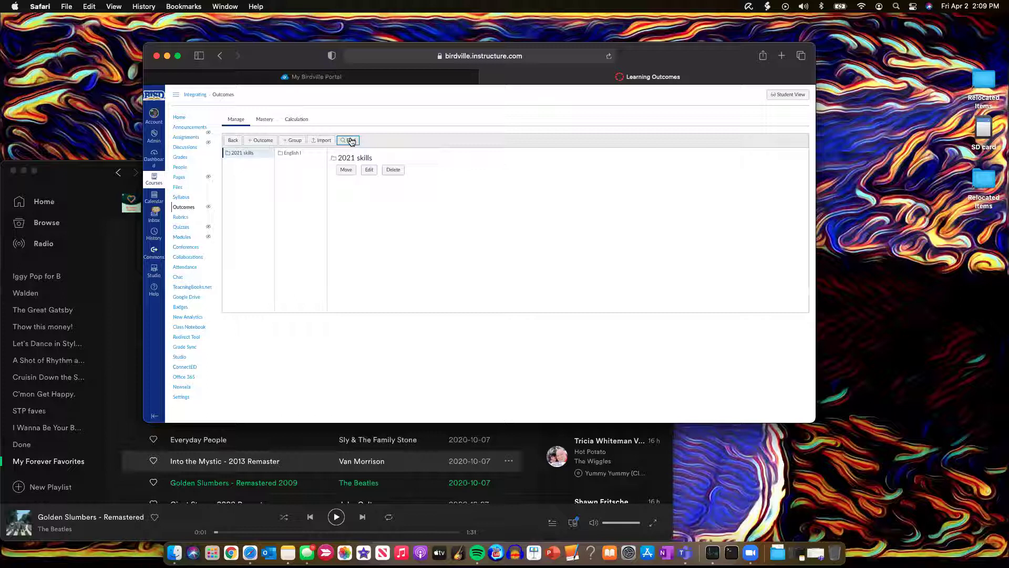
left_click_drag(212, 53, 88, 37)
left_click_drag(694, 406, 852, 485)
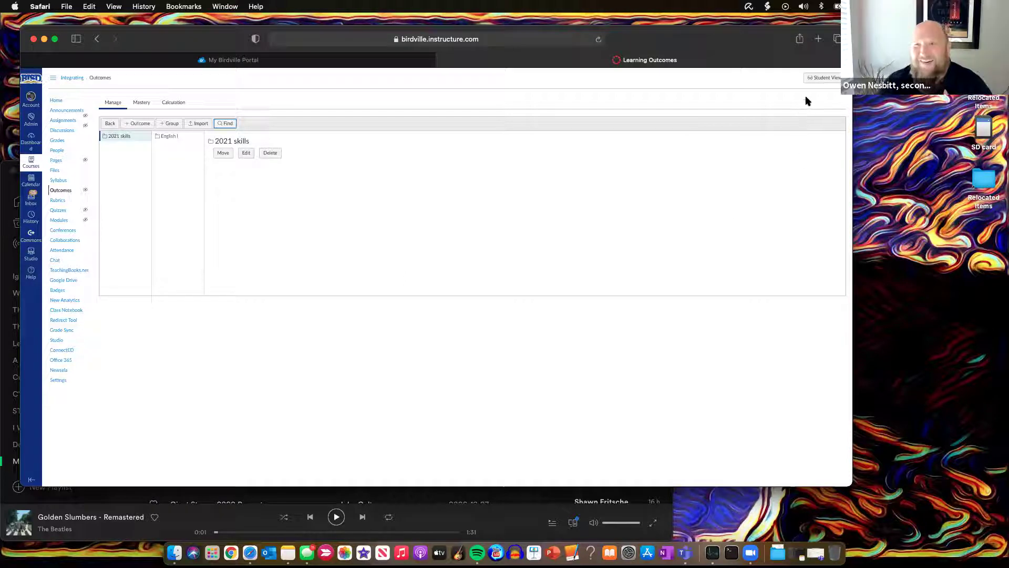
left_click_drag(847, 484, 974, 535)
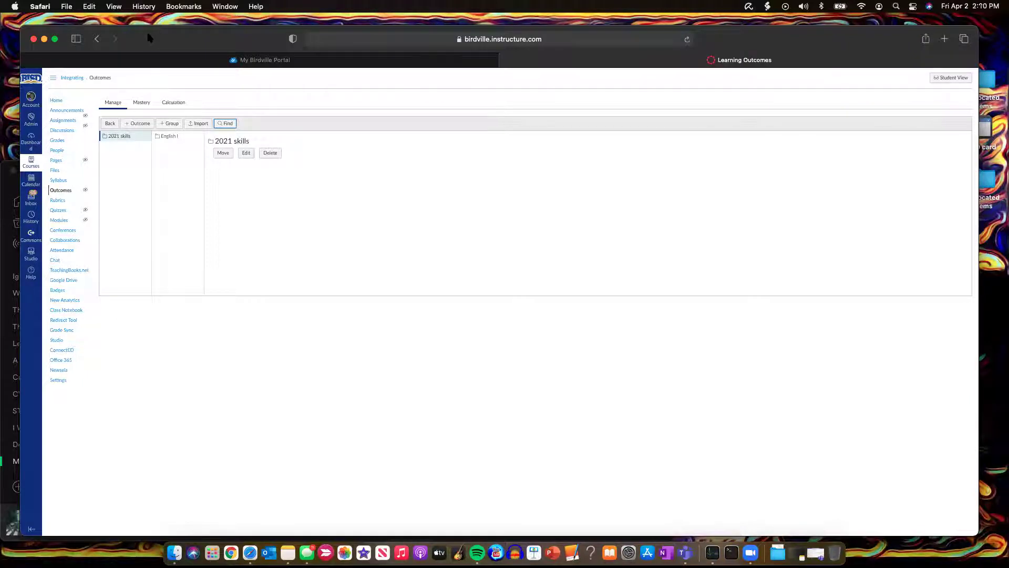
left_click_drag(151, 37, 127, 27)
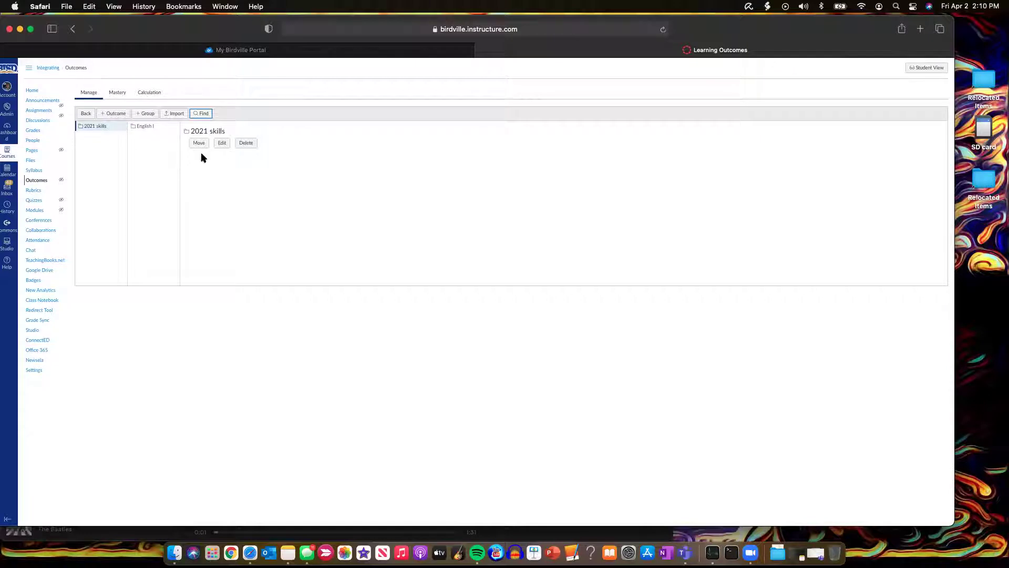
Find the English III outcome group in the account standards and import it into the 2021 skills group
left_click(203, 113)
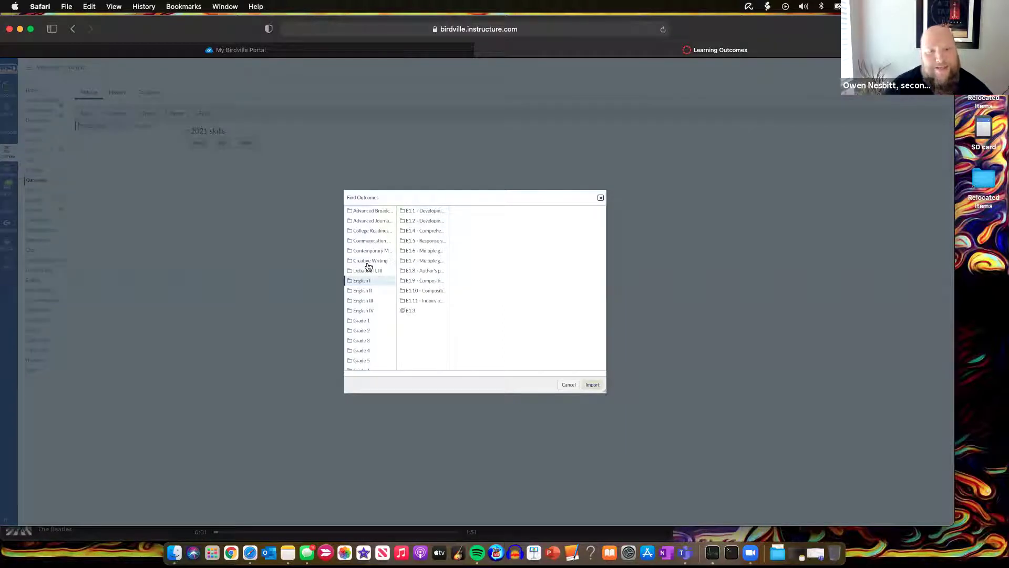
left_click(366, 301)
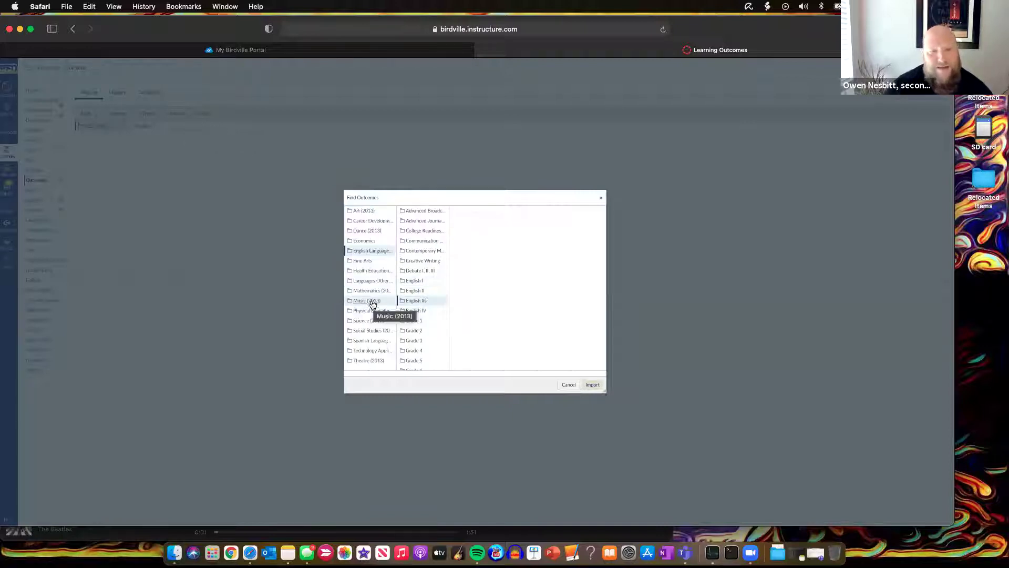
left_click(591, 385)
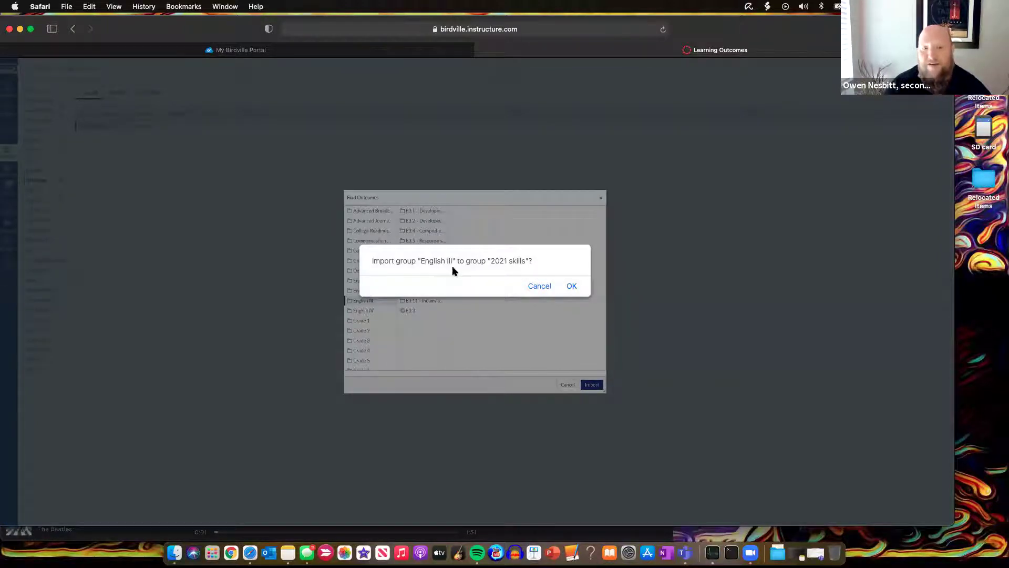
left_click(571, 286)
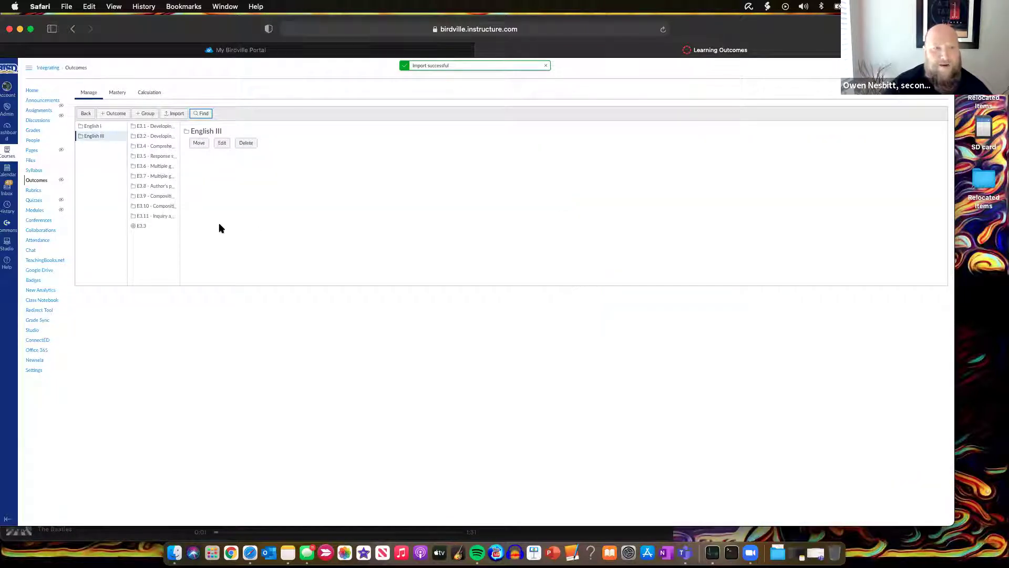
Import the Reading (2019) group from the STAAR standards into the English III outcome group
left_click(202, 114)
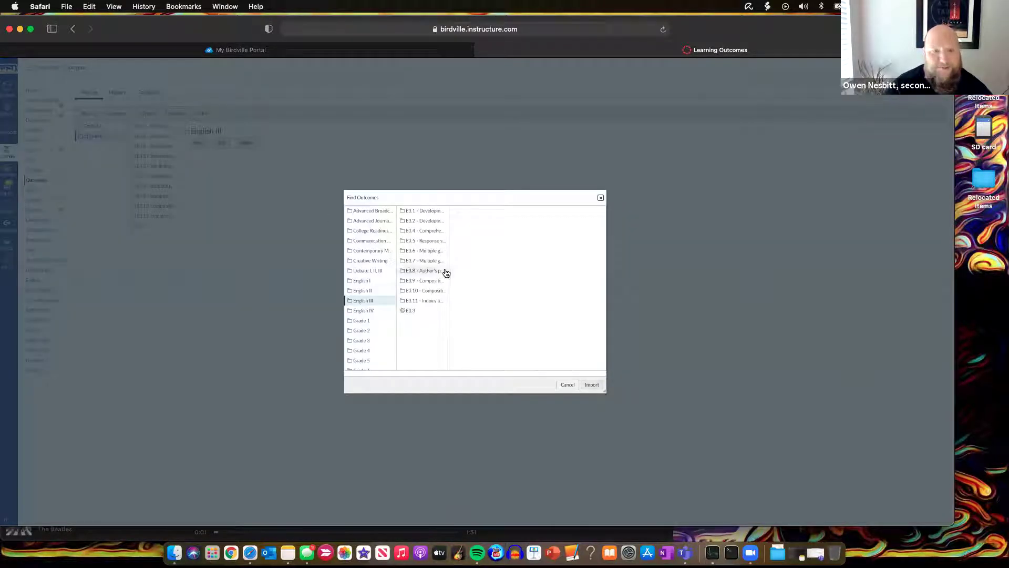
scroll(375, 268, "left", 3)
scroll(375, 268, "left", 5)
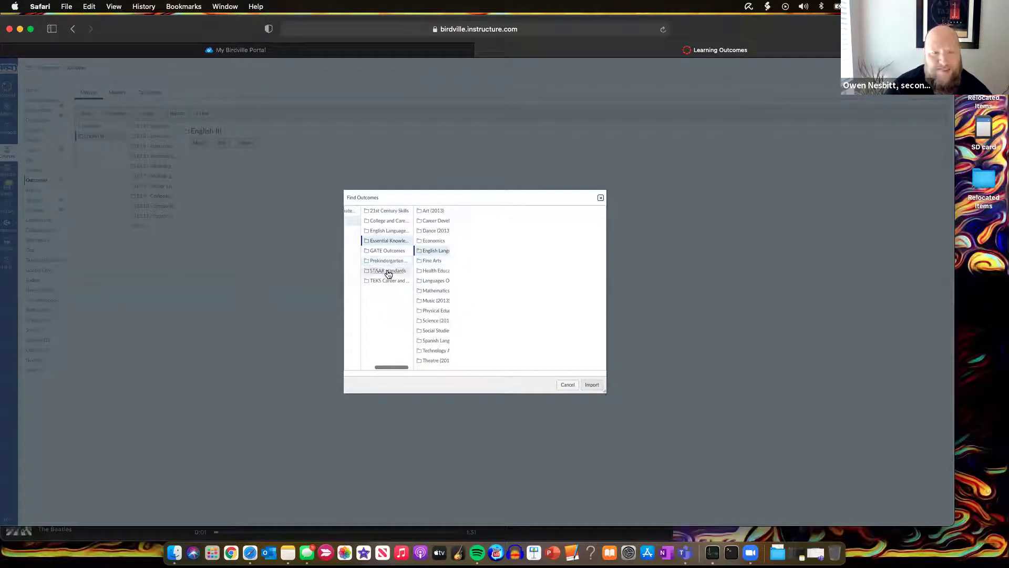
left_click(388, 273)
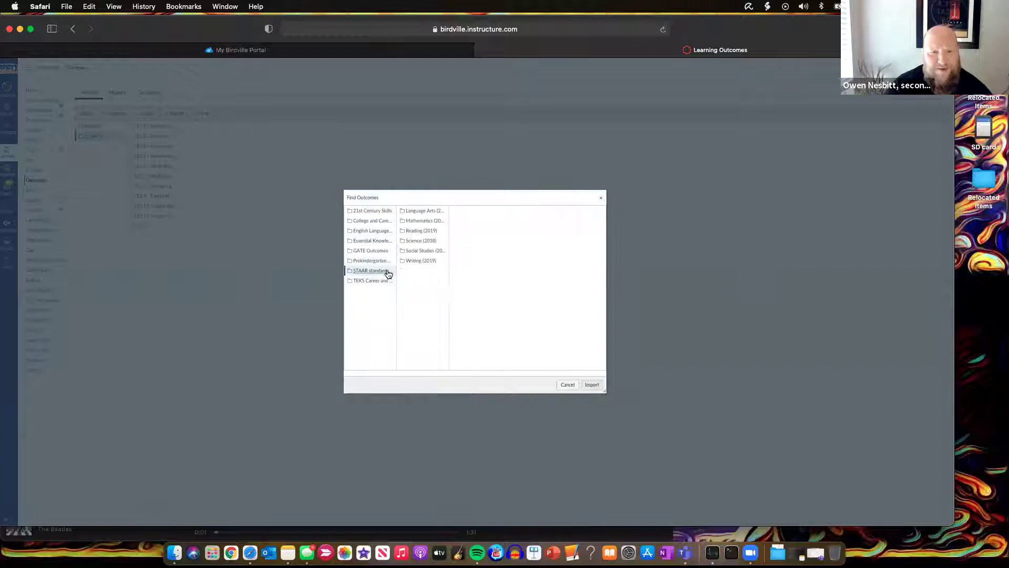
left_click(415, 232)
left_click(593, 385)
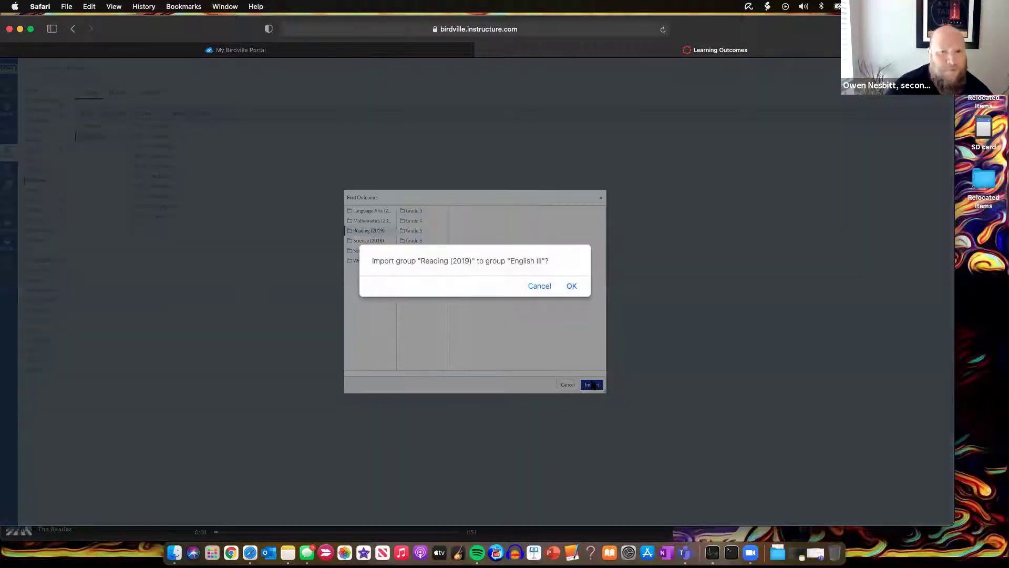
left_click(570, 287)
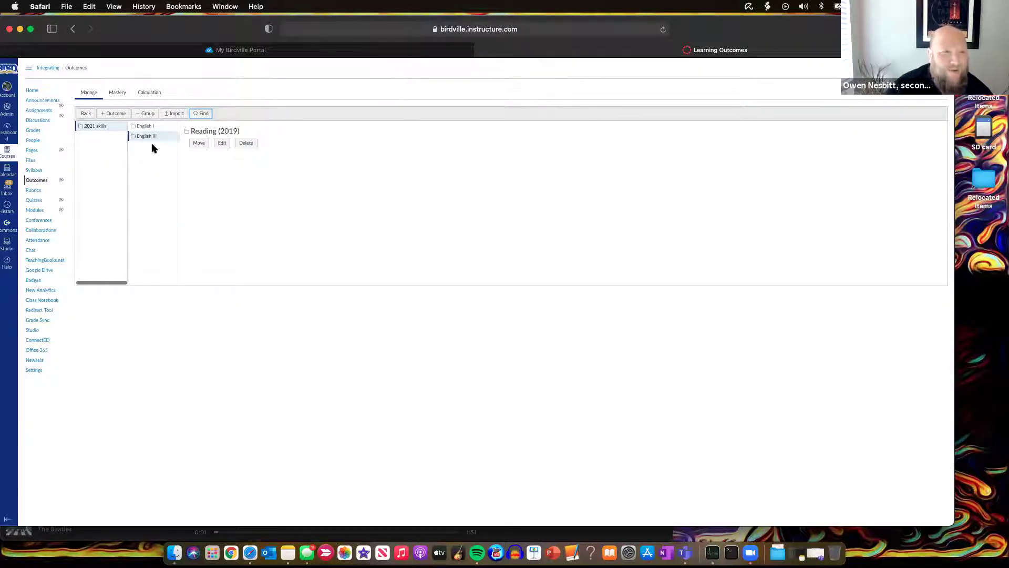
Move the Reading (2019) group out of English III into the 2021 skills group
scroll(141, 165, "left", 5)
scroll(136, 164, "right", 3)
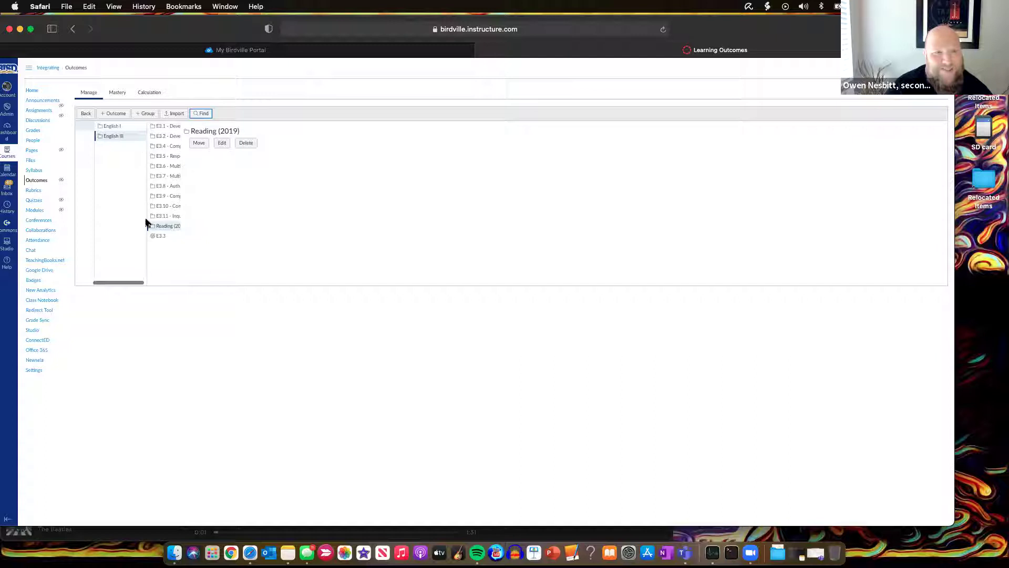
left_click_drag(152, 229, 103, 168)
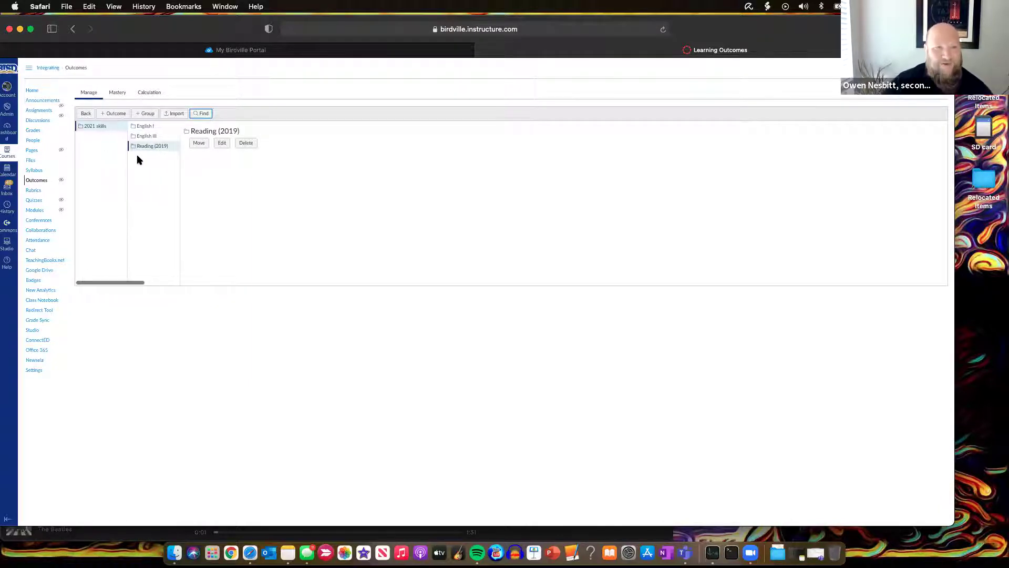
left_click_drag(149, 158, 155, 139)
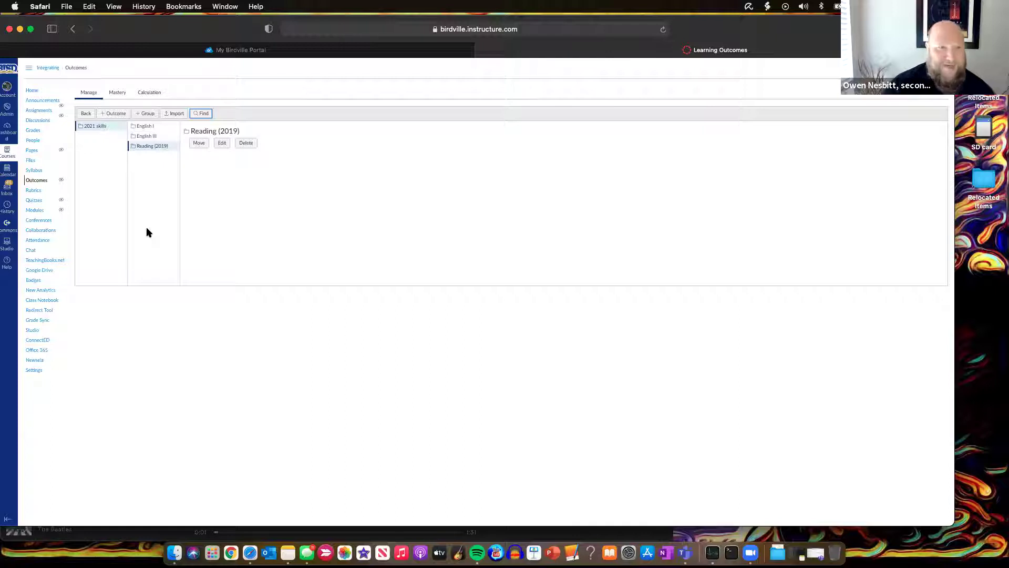
Import the Writing (2019) group from the STAAR standards into the 2021 skills group
left_click(97, 126)
left_click(203, 115)
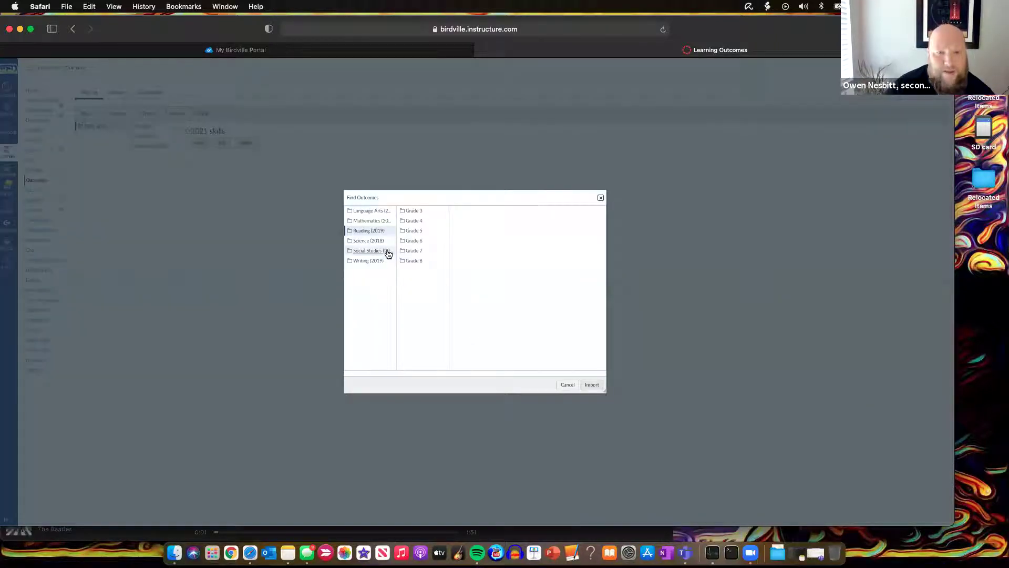
left_click(366, 261)
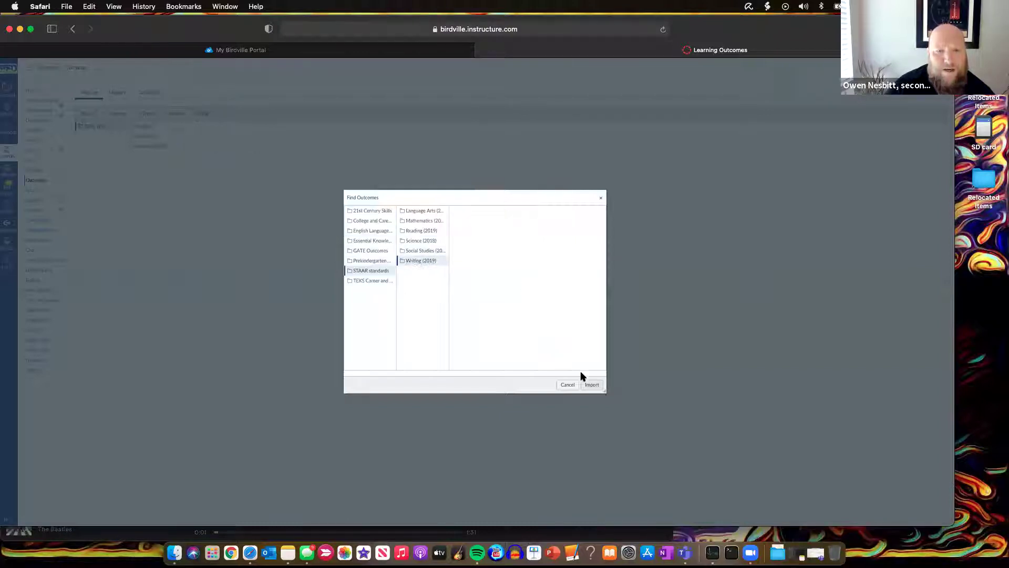
left_click(591, 386)
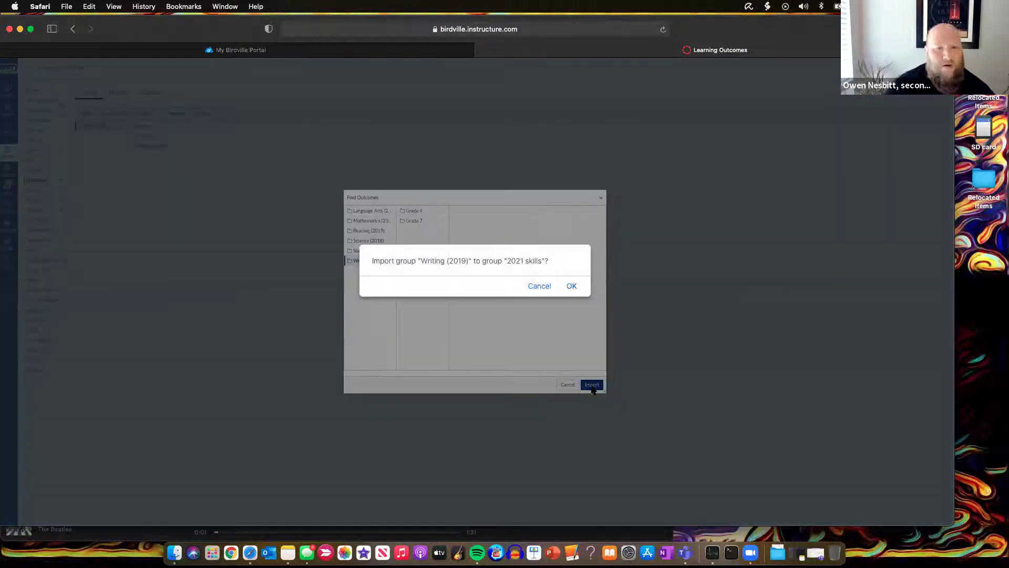
left_click(571, 286)
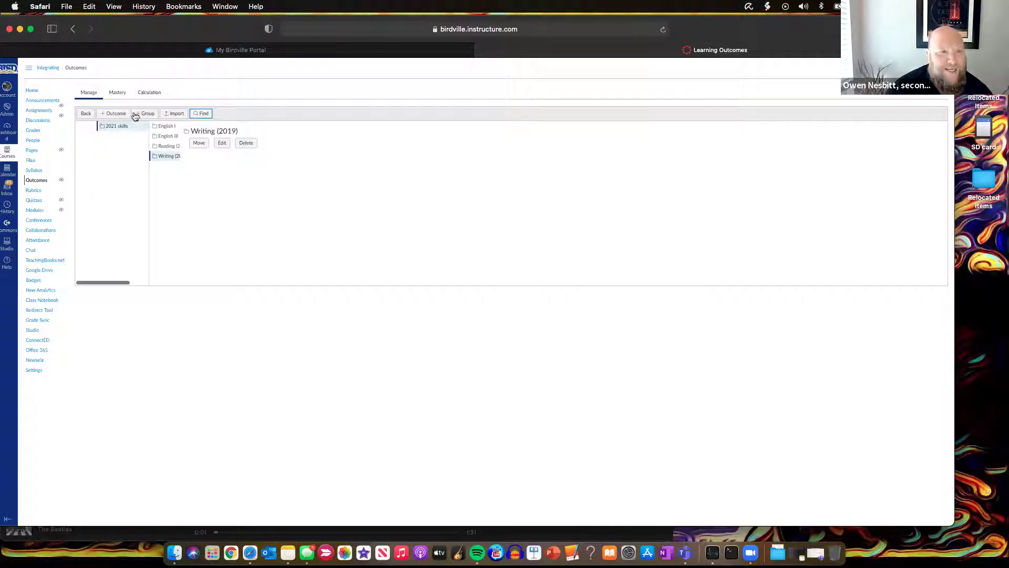
Import the English Language Proficiency (2008) group from the account standards into the 2021 skills group
left_click(114, 128)
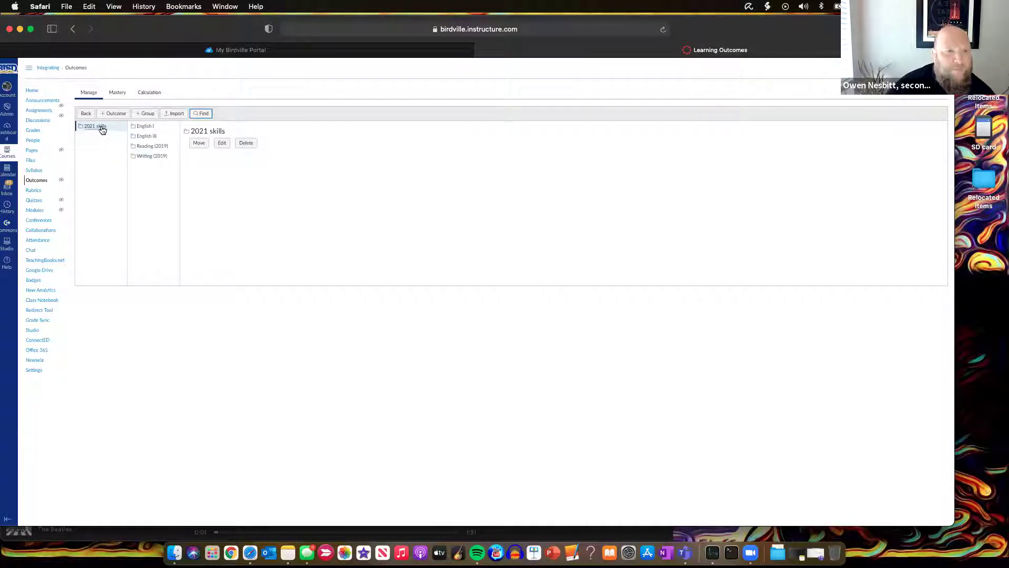
left_click(203, 114)
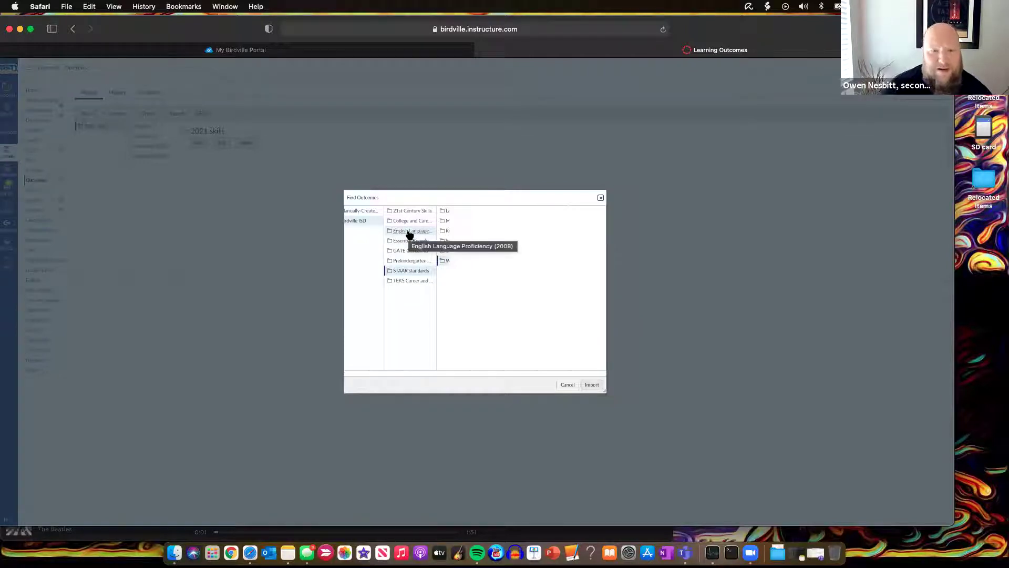
left_click(410, 234)
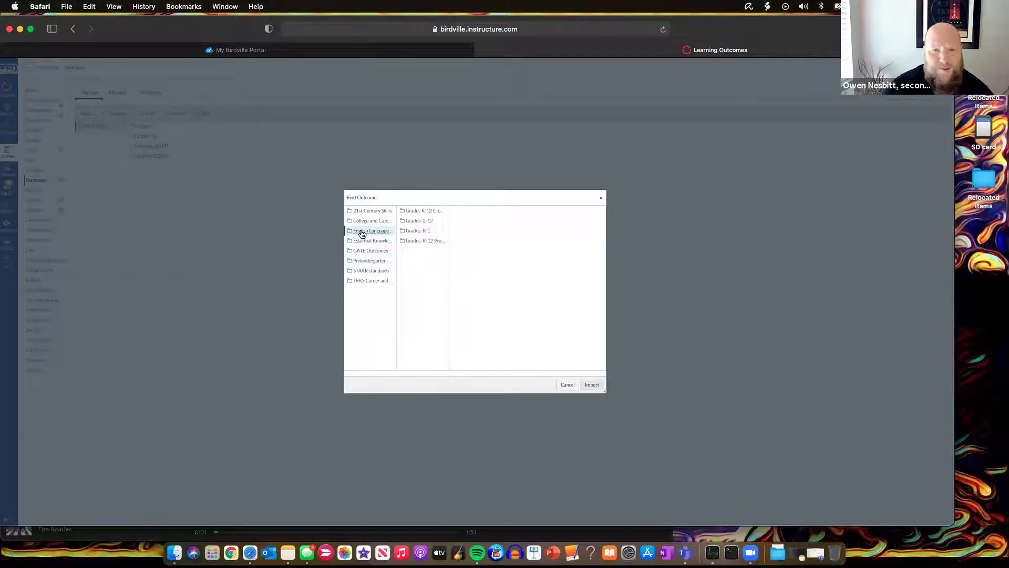
left_click(594, 387)
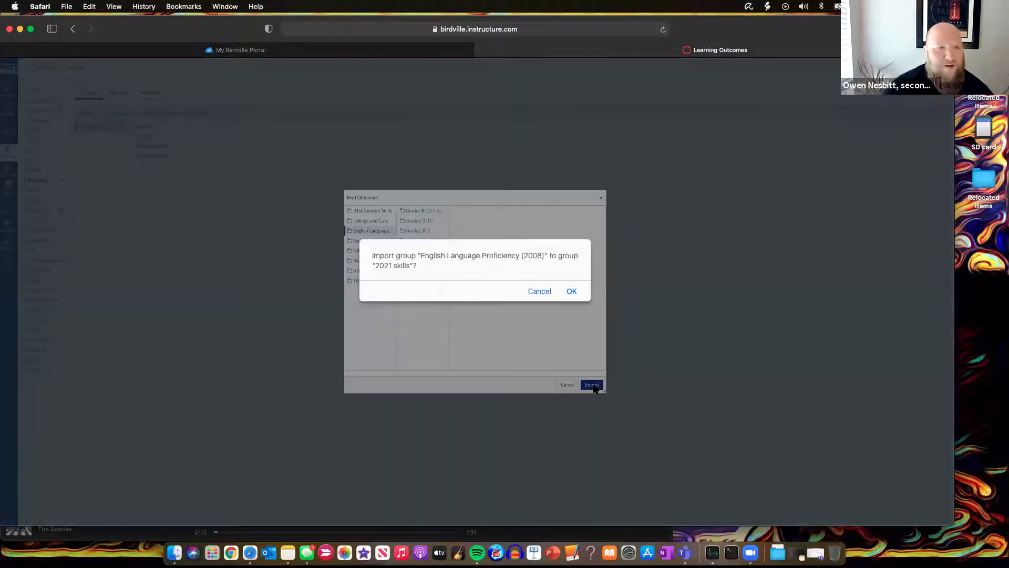
left_click(572, 292)
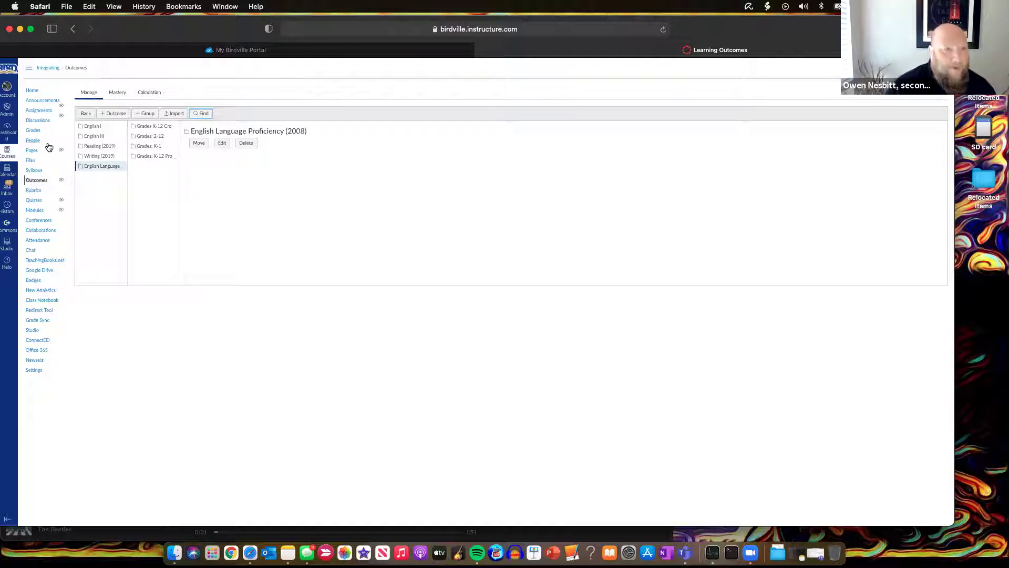
Create a new quiz from the course's Quizzes page, choosing the New Quizzes engine
left_click(31, 90)
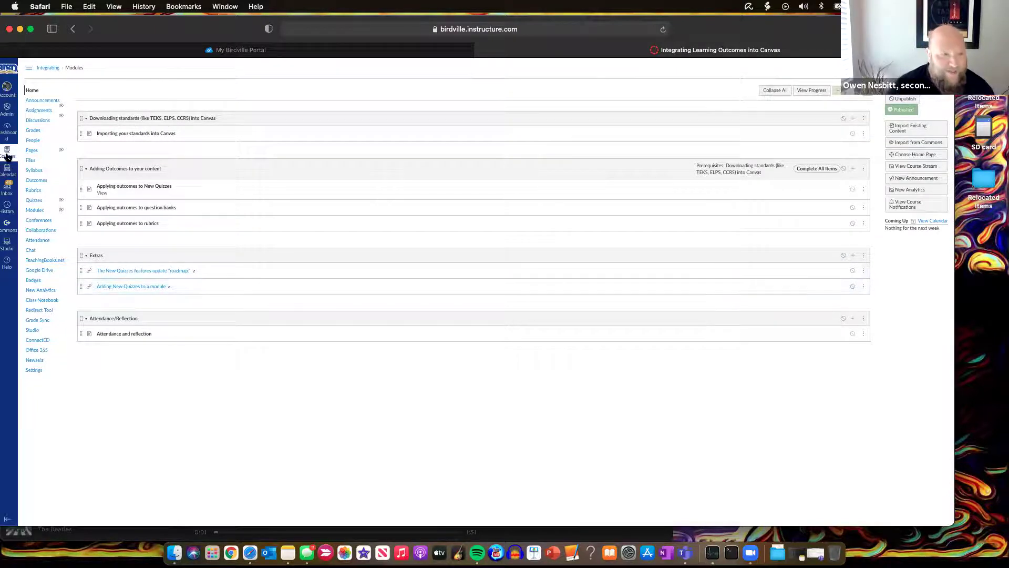
left_click(33, 201)
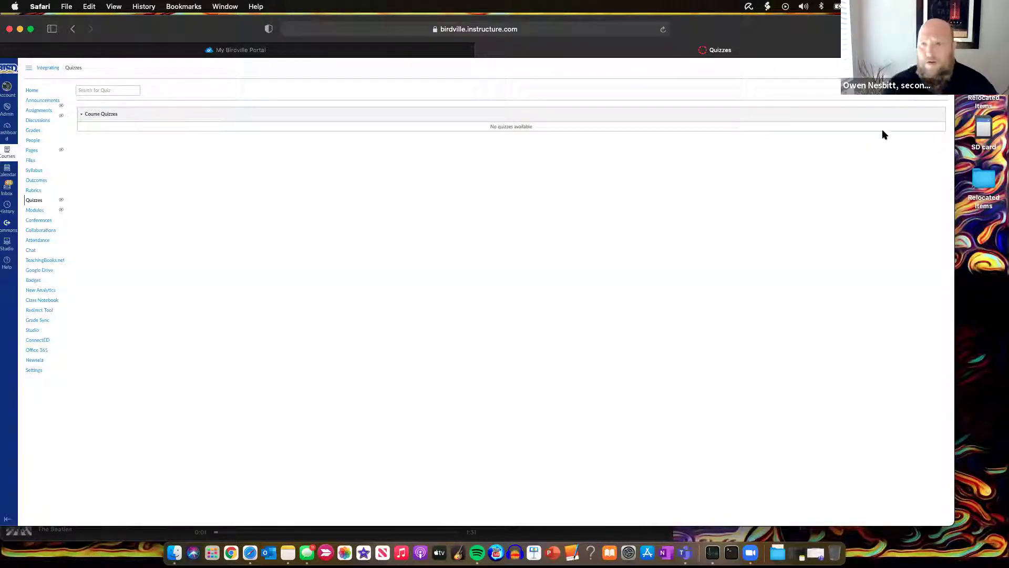
left_click(928, 92)
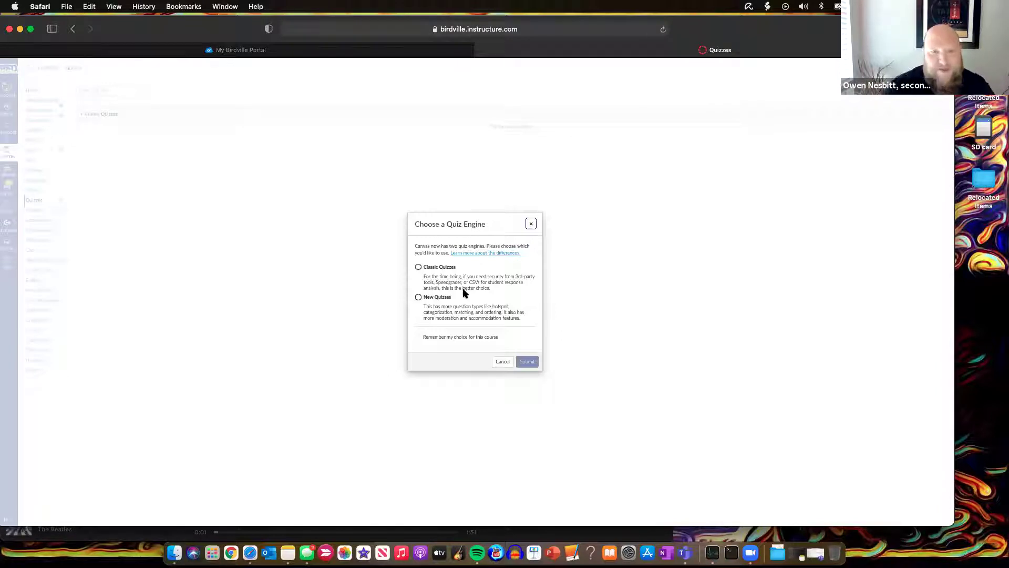
left_click(418, 297)
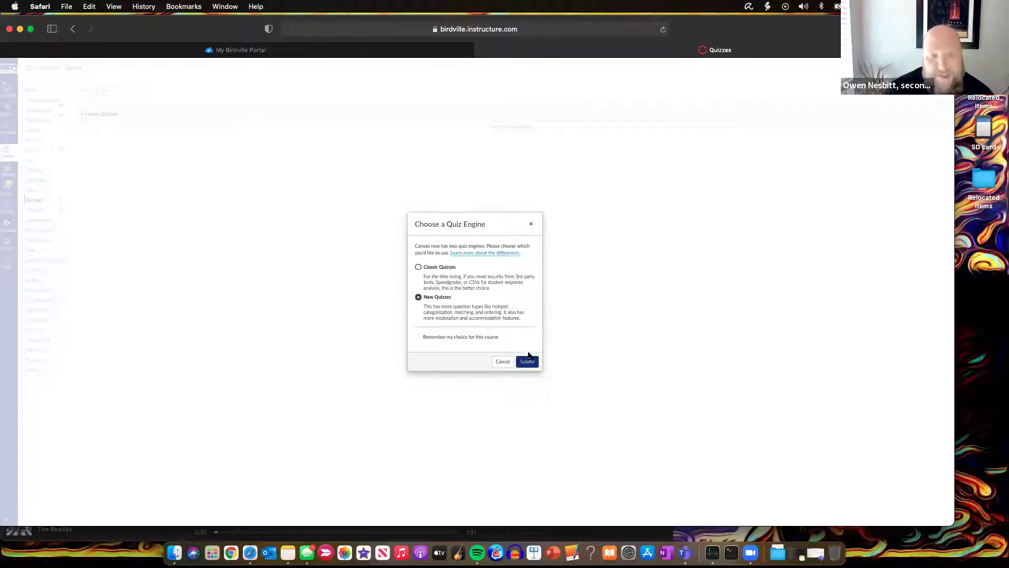
left_click(527, 362)
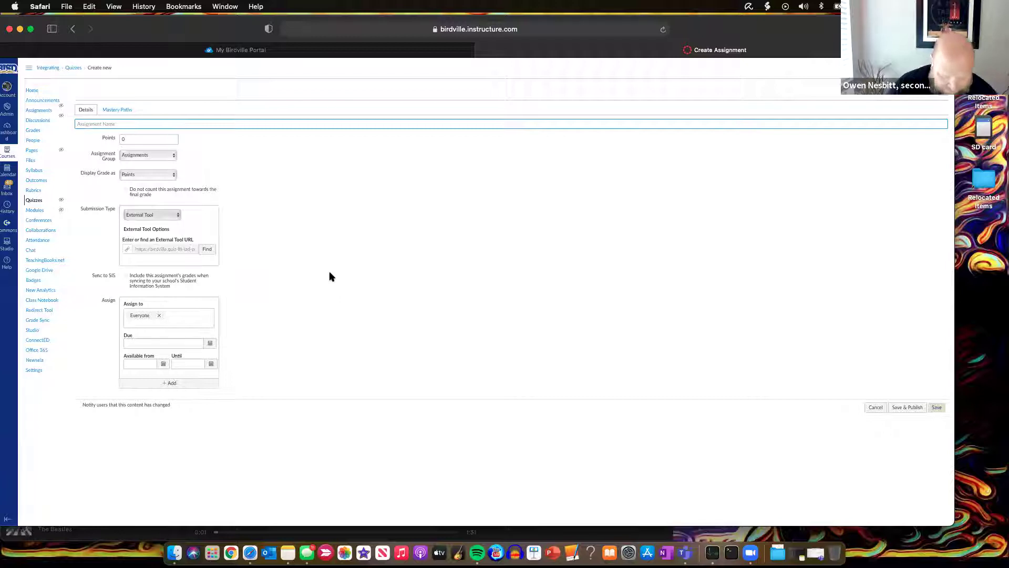
Name the new quiz "Sample delete later" and save it without publishing
type("Sample")
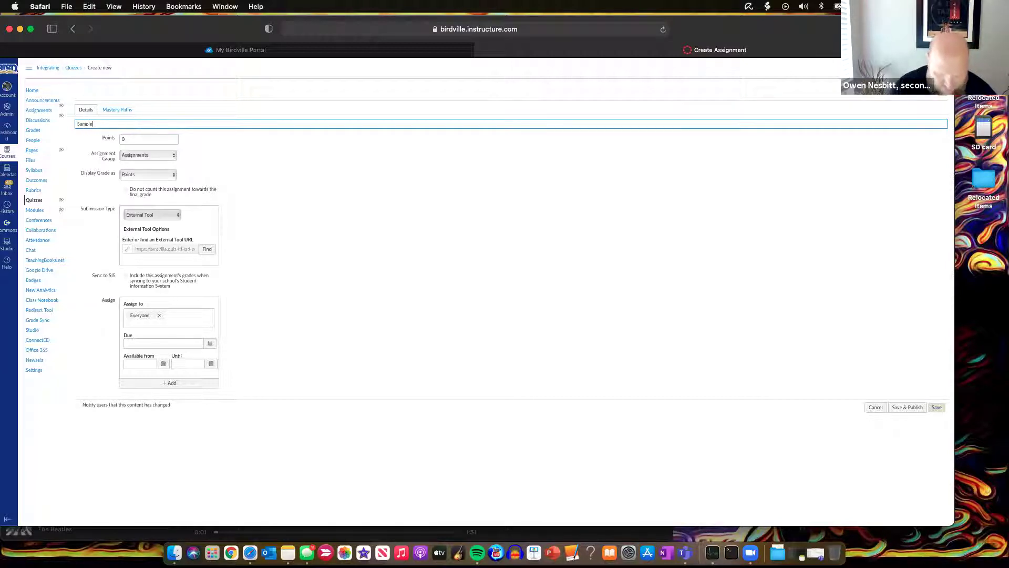
type(" delet")
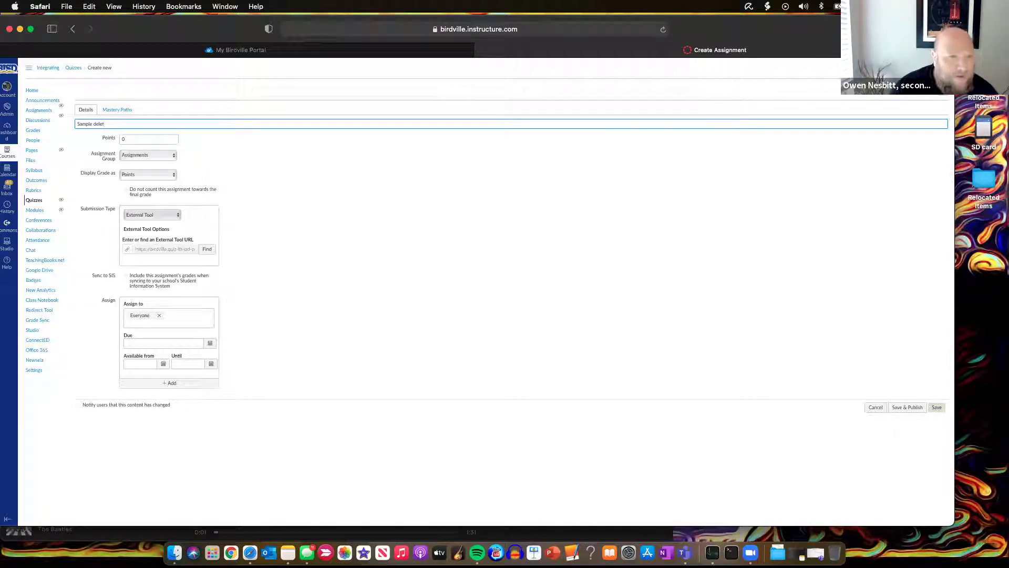
type("e later")
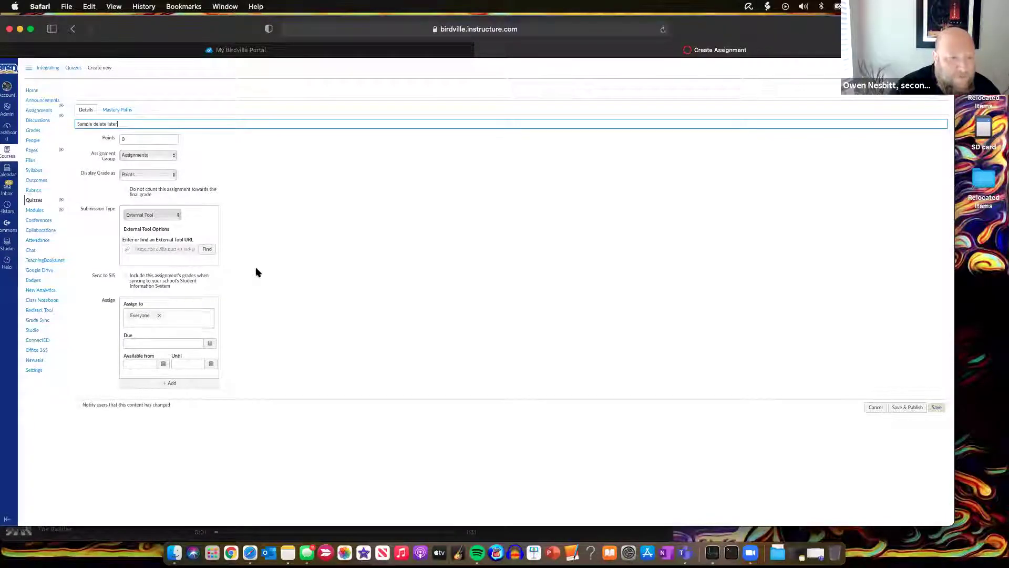
left_click(937, 407)
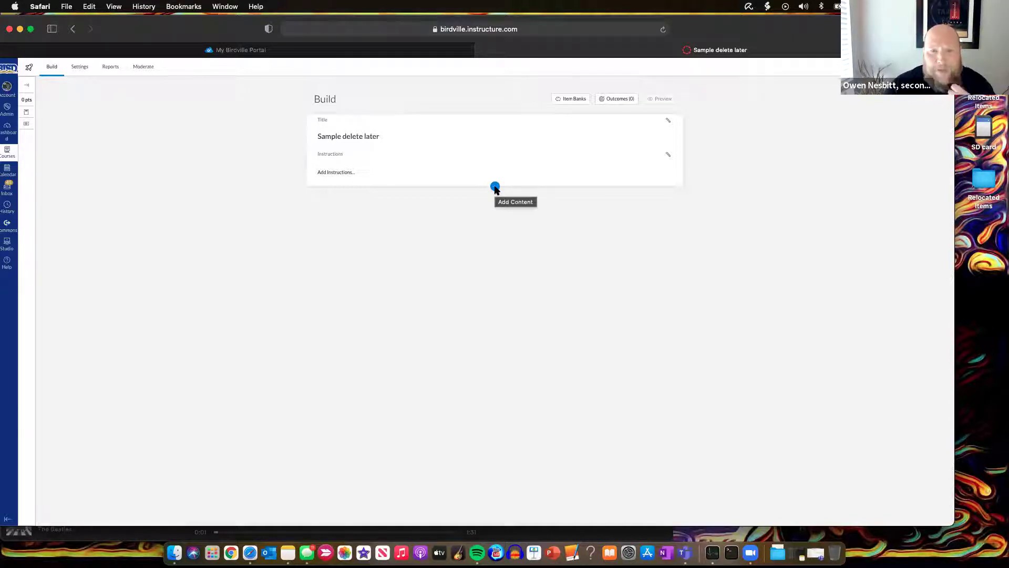
left_click(495, 187)
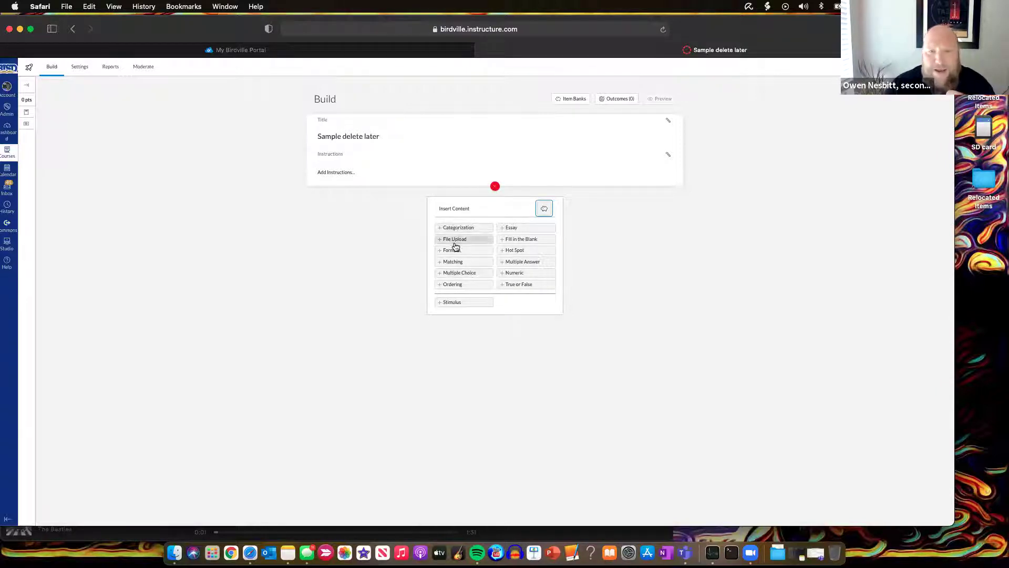
left_click(465, 274)
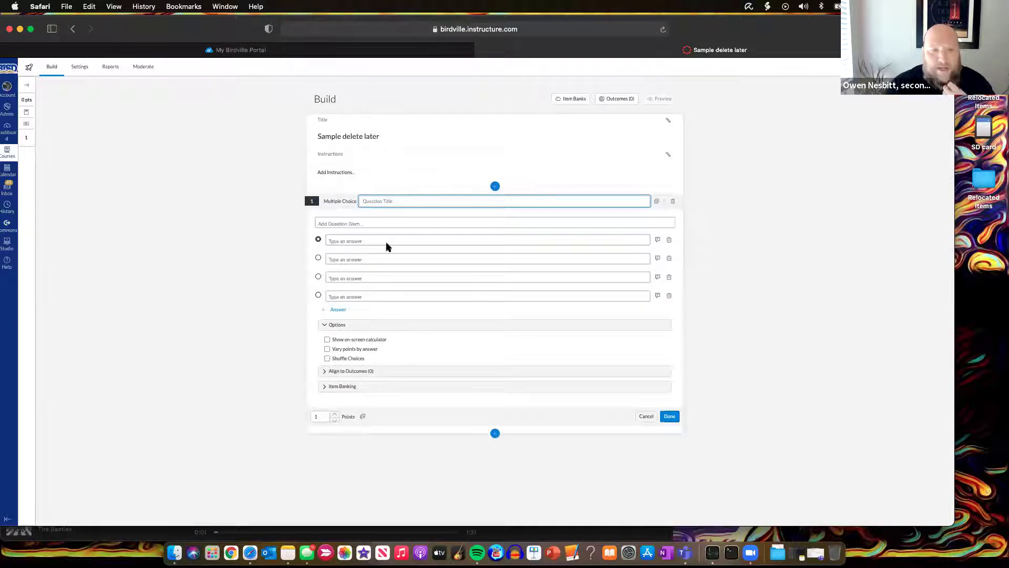
left_click(336, 222)
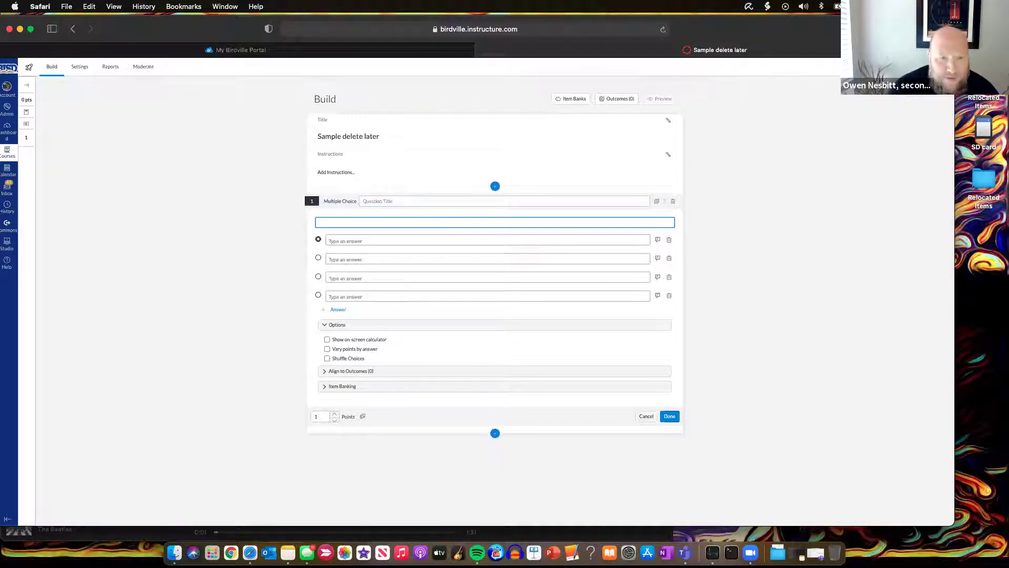
left_click(325, 223)
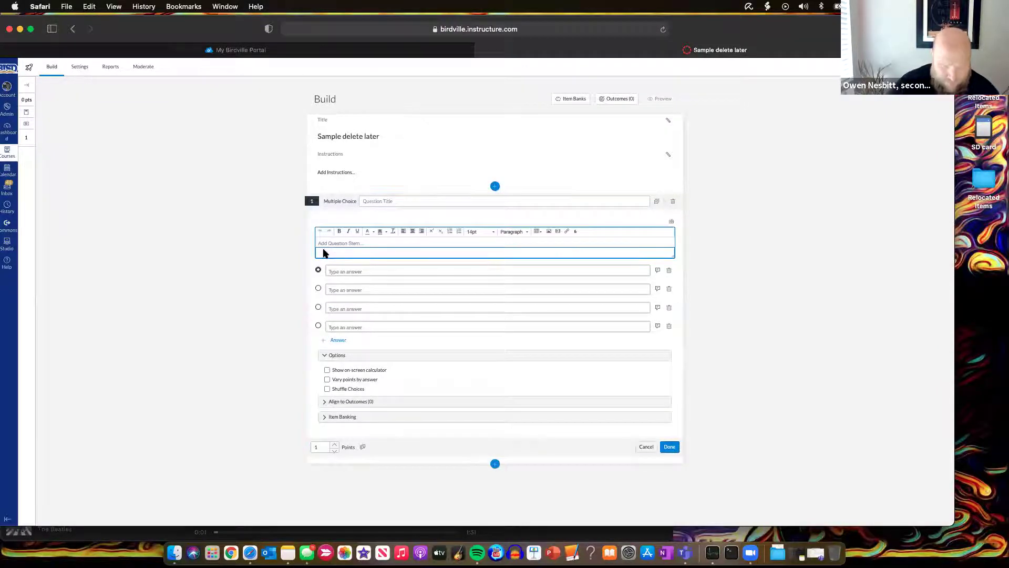
left_click(328, 243)
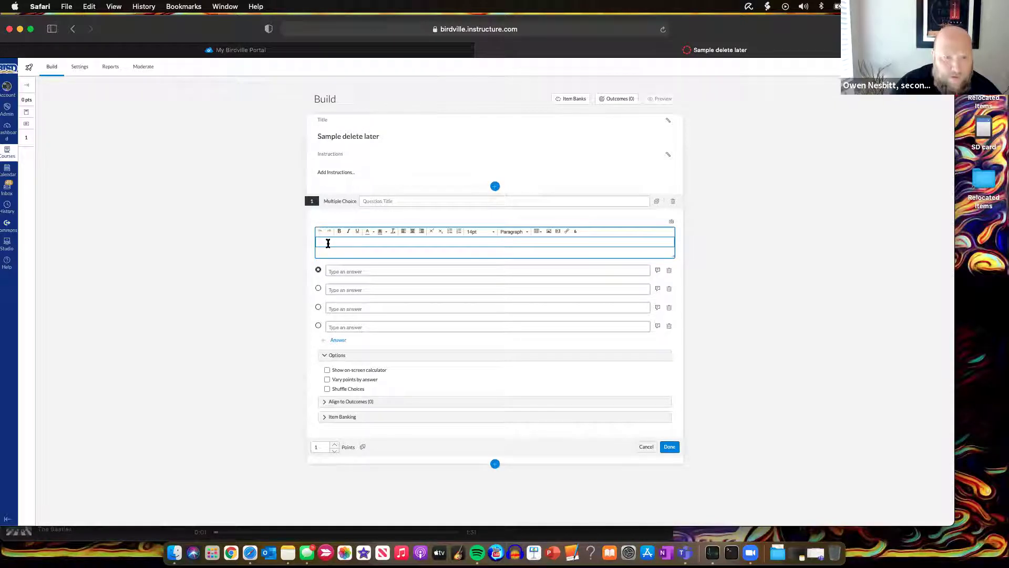
key("Return")
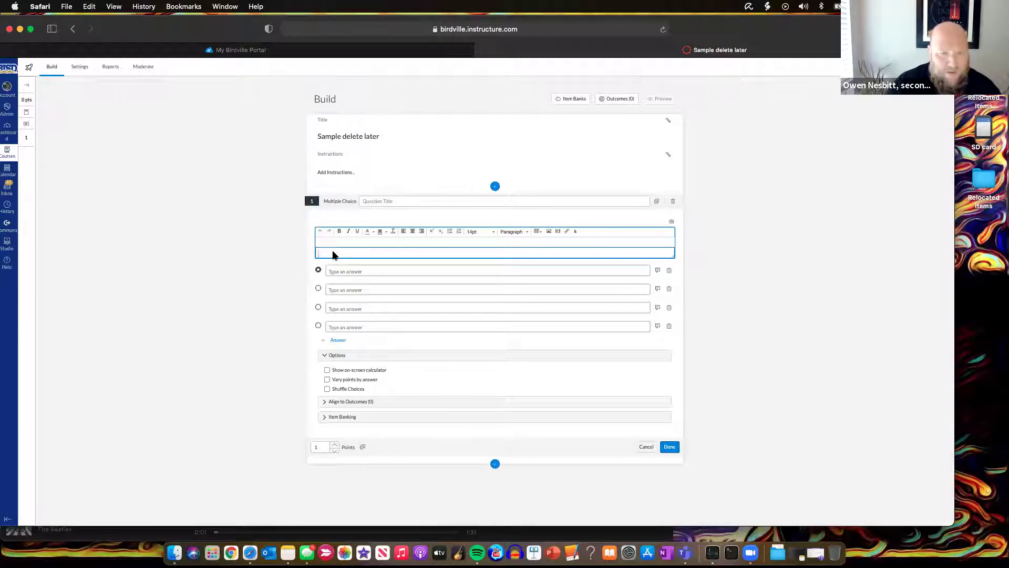
left_click(339, 270)
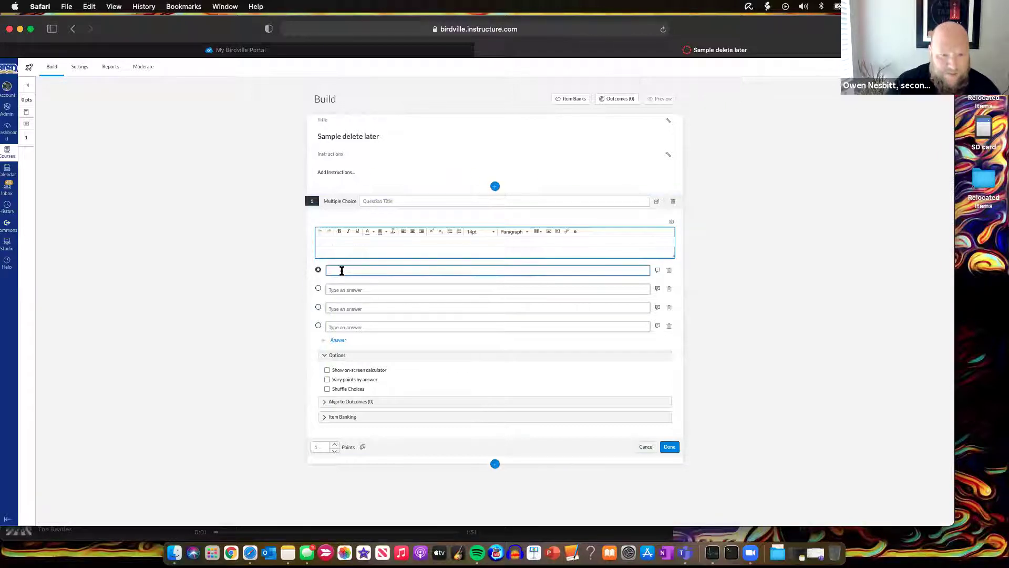
left_click(389, 277)
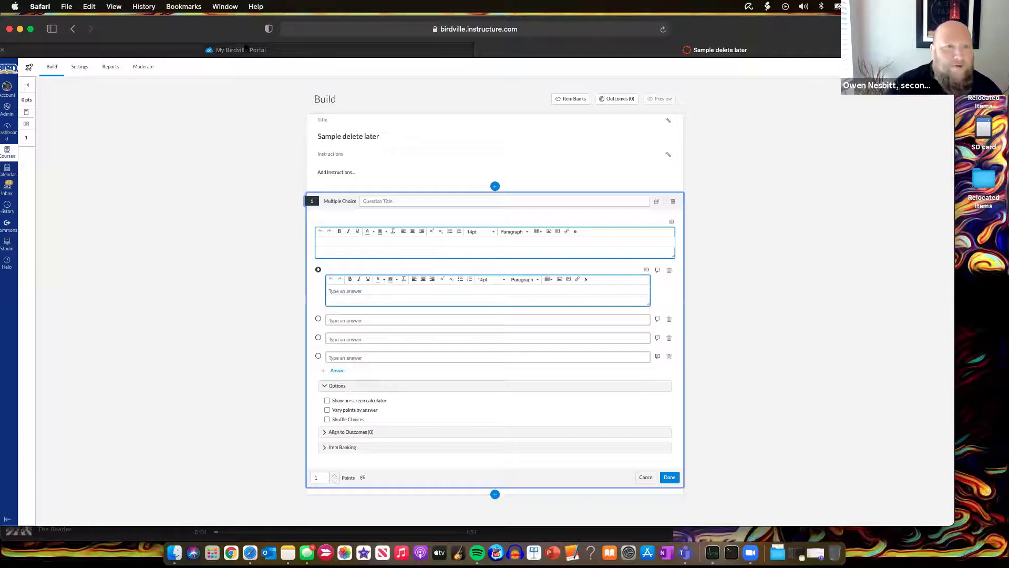
left_click_drag(228, 38, 241, 84)
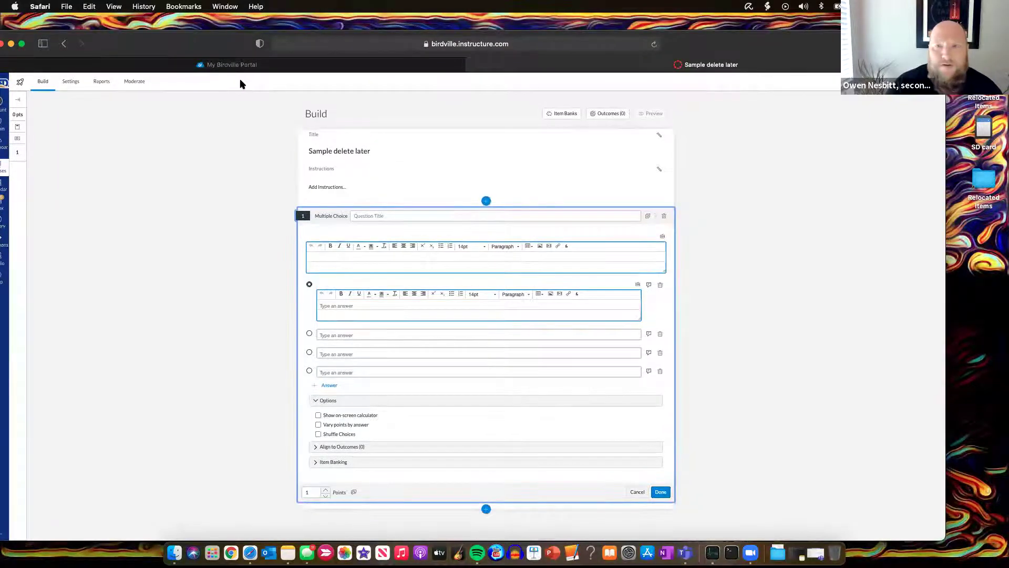
left_click(677, 72)
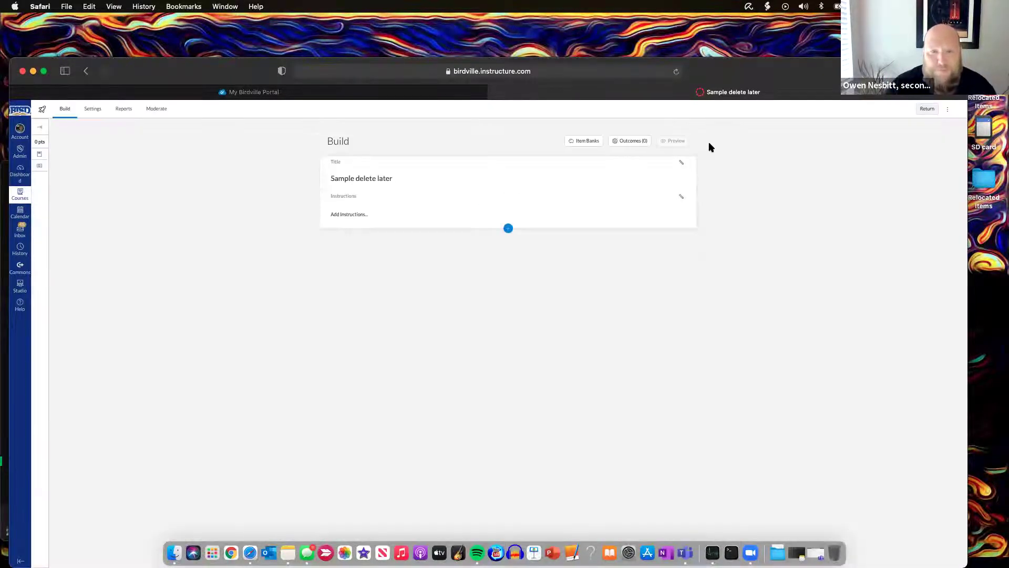
Insert a Multiple Choice question into the empty quiz
left_click(508, 228)
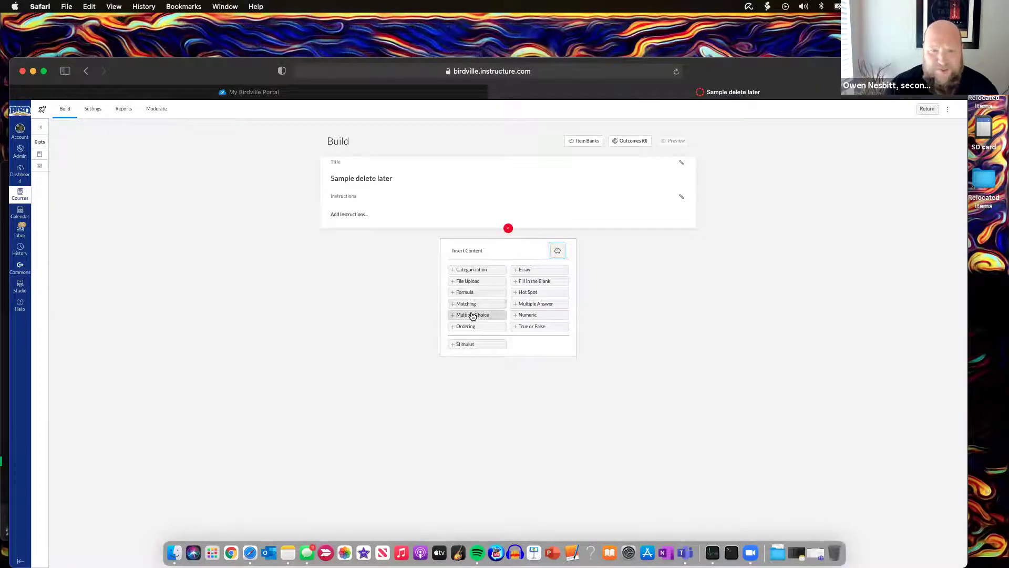
left_click(472, 315)
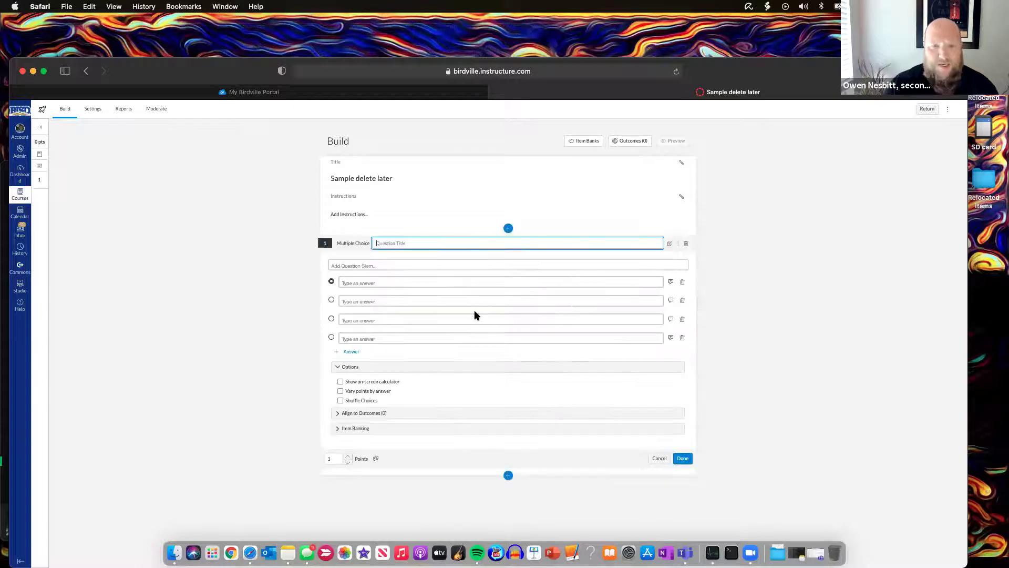
left_click(347, 265)
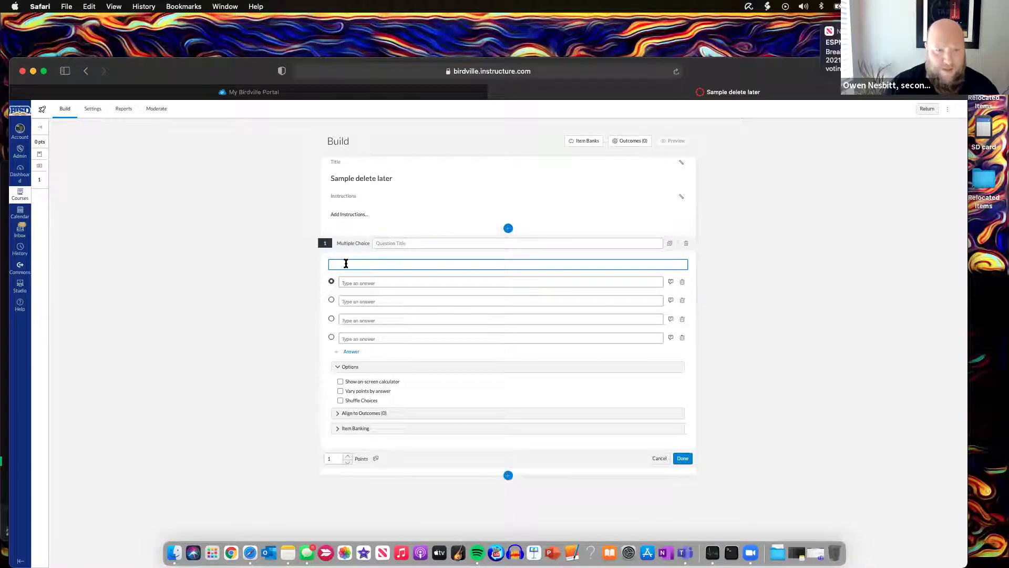
left_click(387, 243)
type("bynbytnytnut")
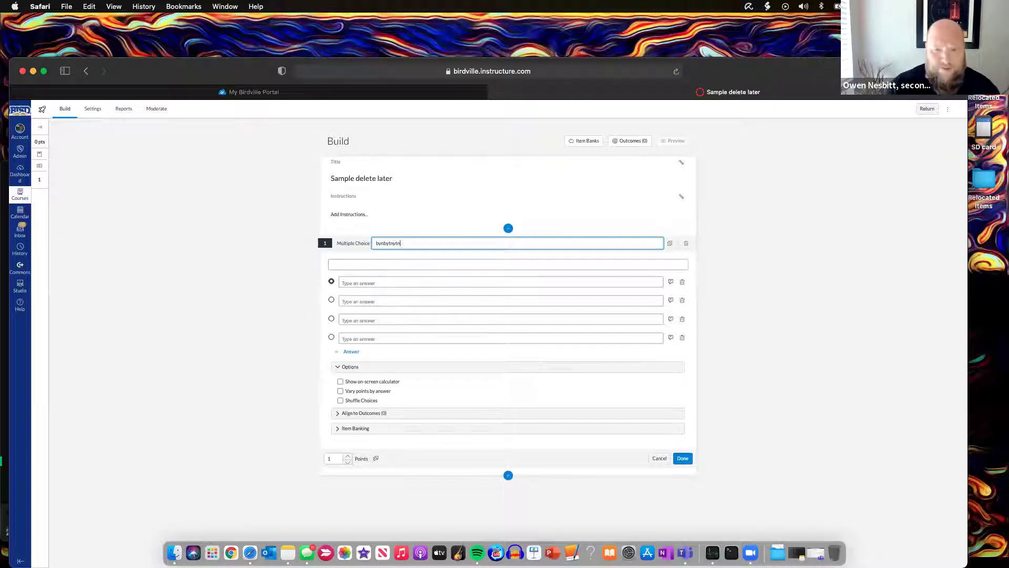
key("BackSpace")
key("BackSpace")
key("BackSpace")
key("BackSpace")
key("BackSpace")
key("BackSpace")
key("BackSpace")
key("BackSpace")
key("BackSpace")
key("BackSpace")
key("BackSpace")
key("BackSpace")
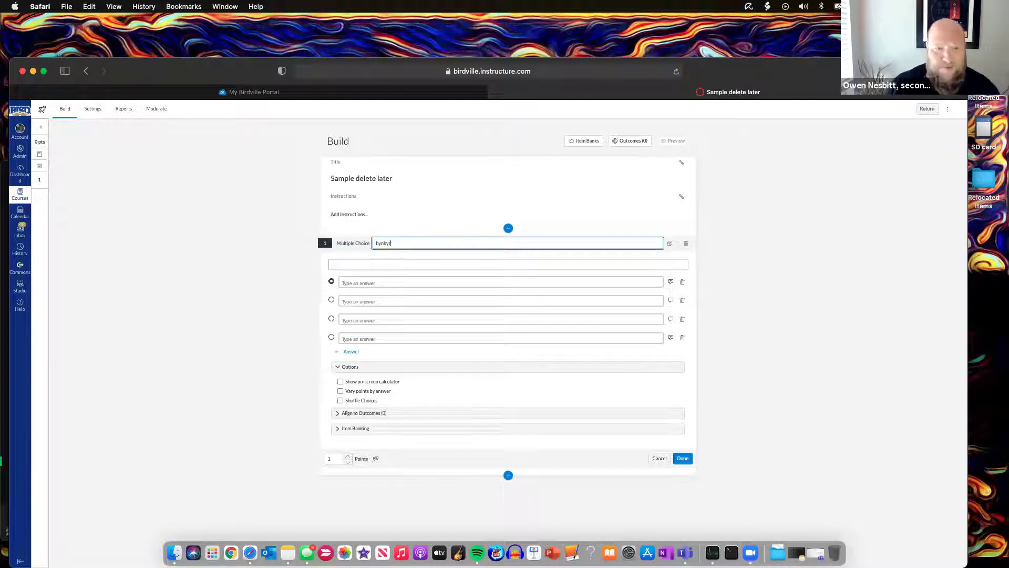
Enter the question stem "How many licks does it take to get to the tootsie roll center of a tootsie pop?"
left_click(372, 264)
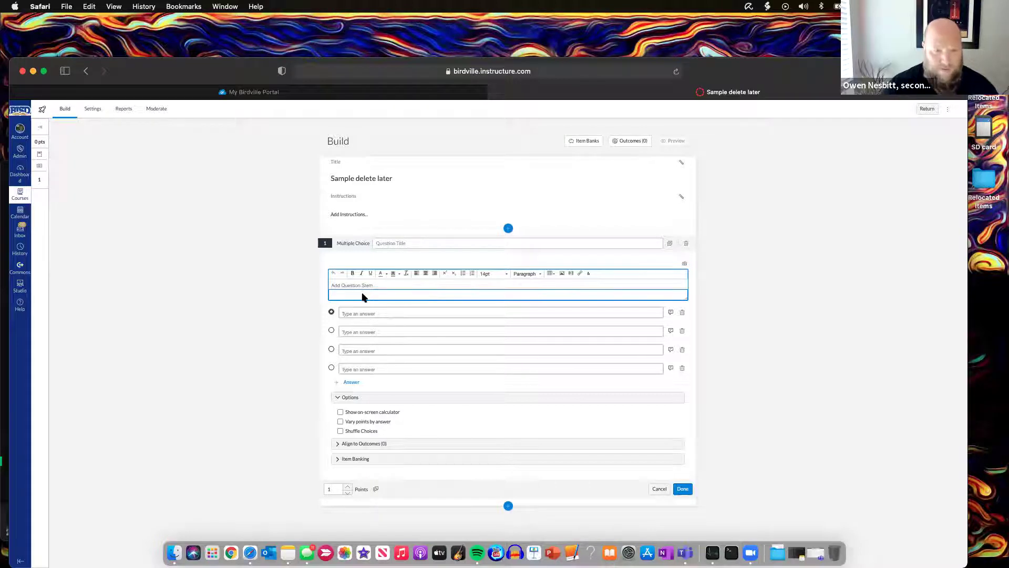
type("mimi")
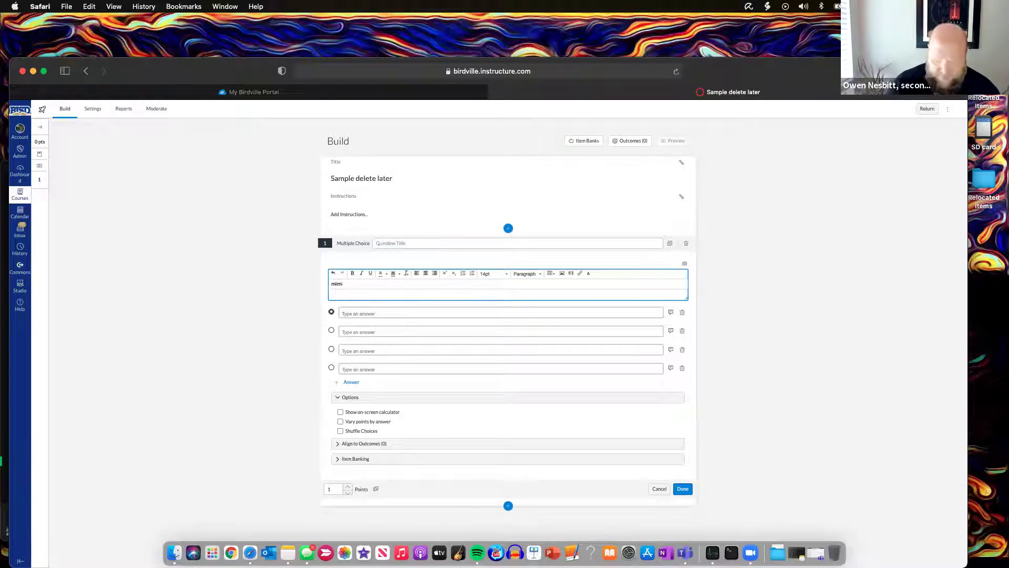
key("BackSpace")
key("BackSpace")
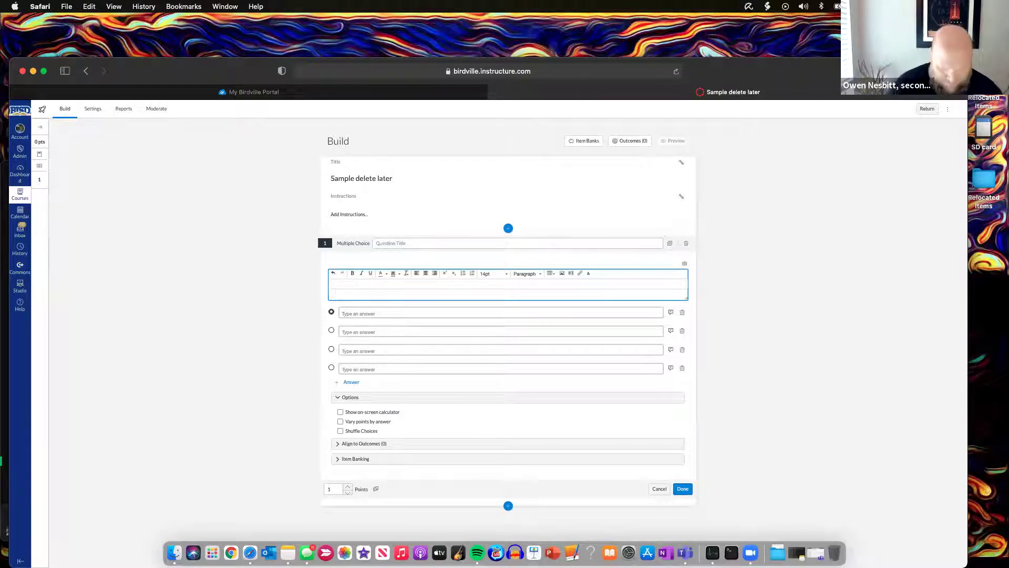
type("How many ")
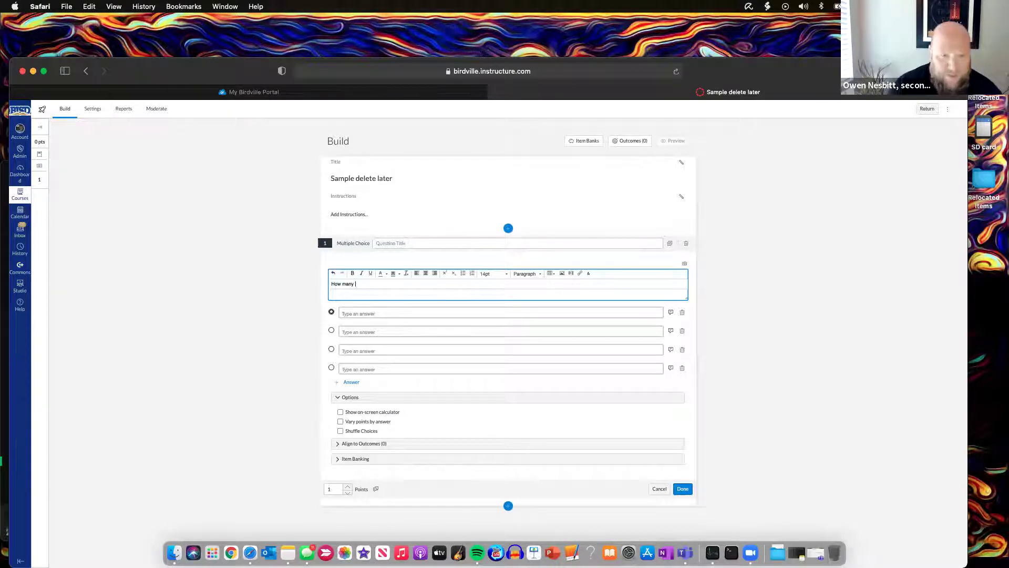
type("licks does it ")
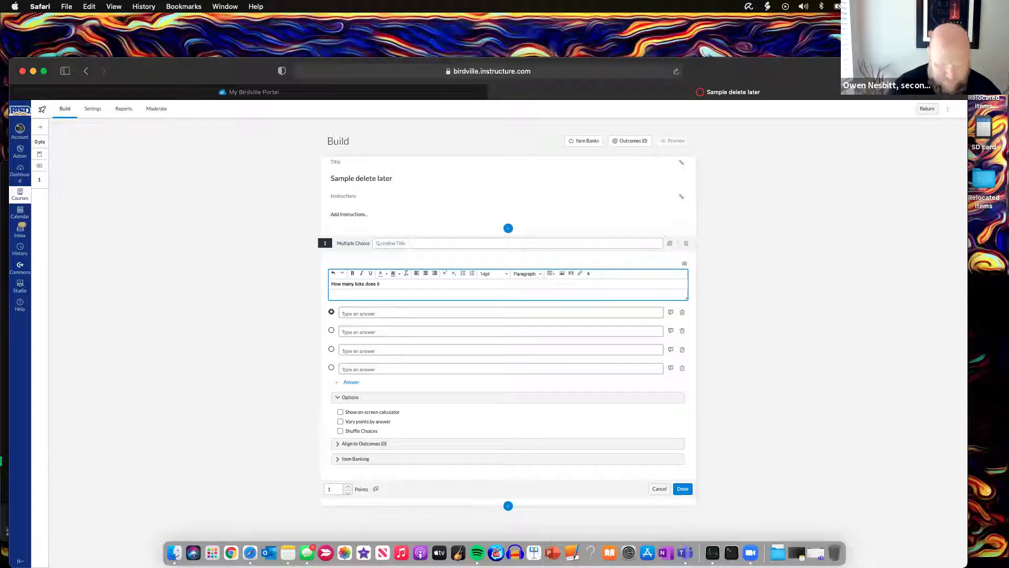
type("take for")
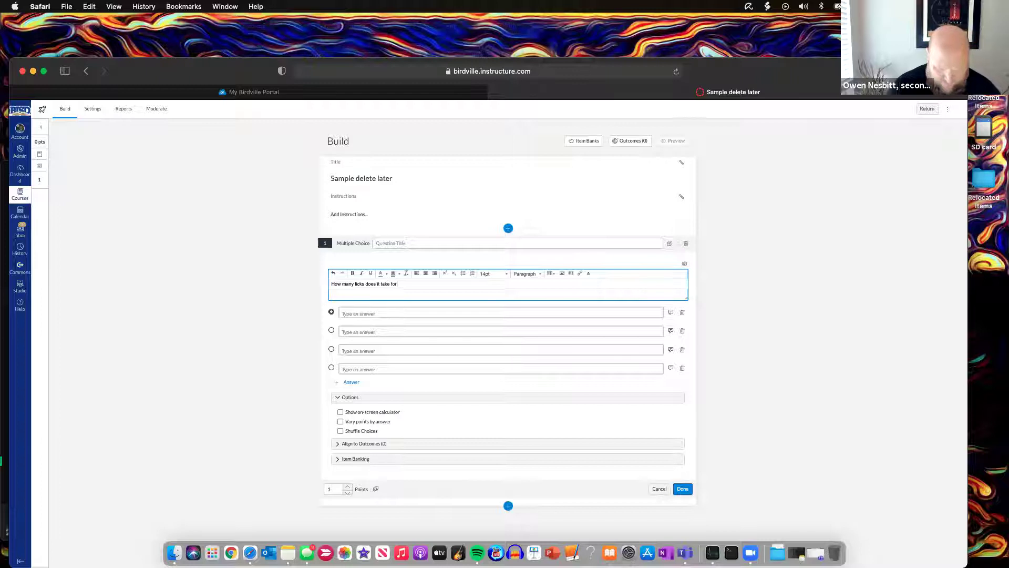
key("BackSpace")
key("BackSpace")
type("get to the ")
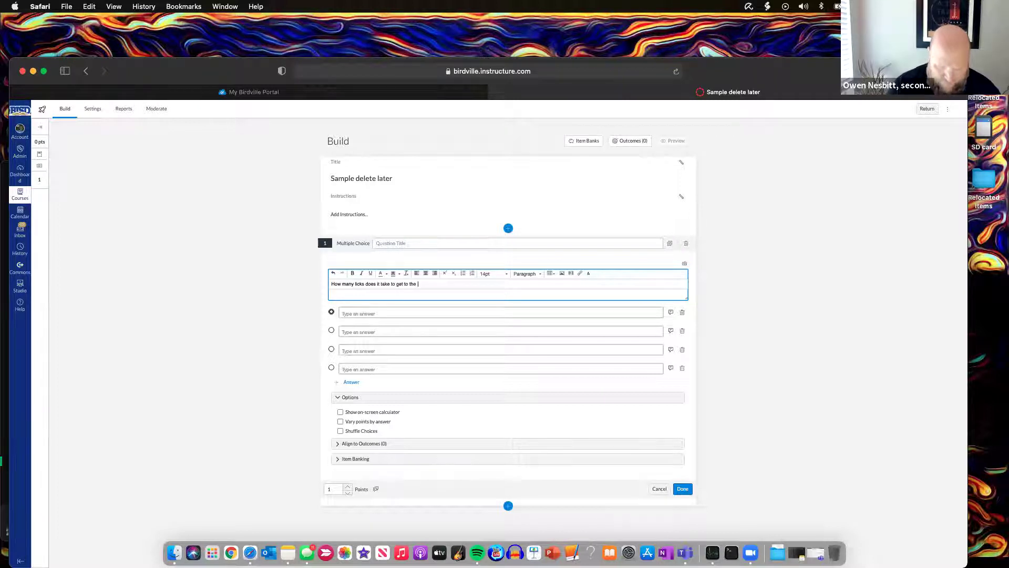
type("tootsie ro")
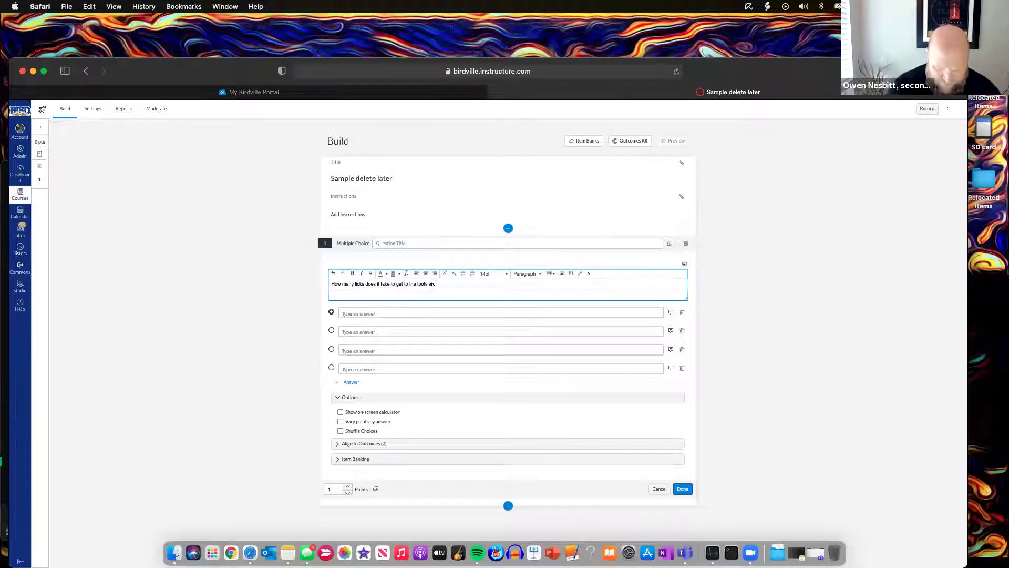
type("ll center")
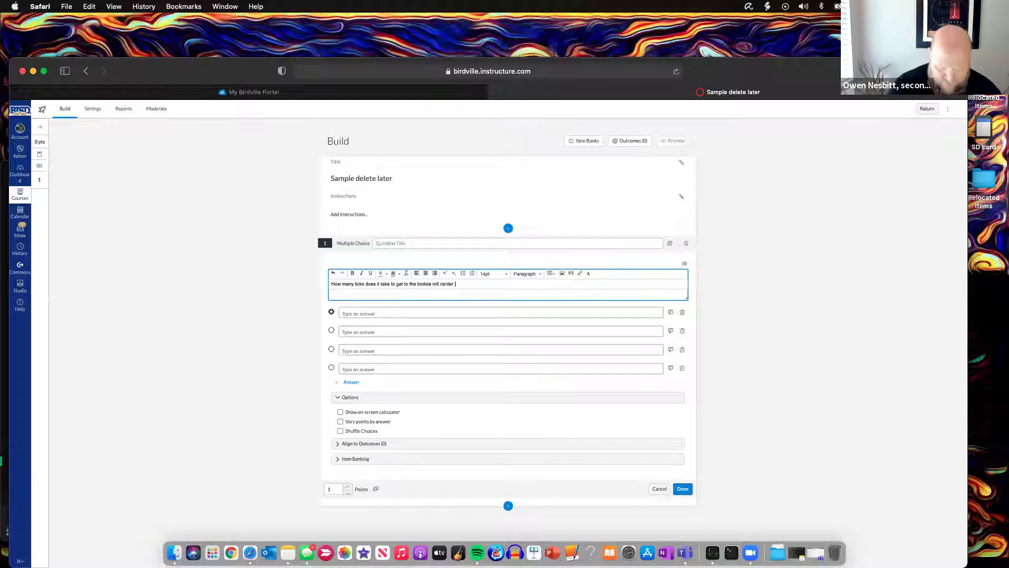
type(" of a tootsie pop?")
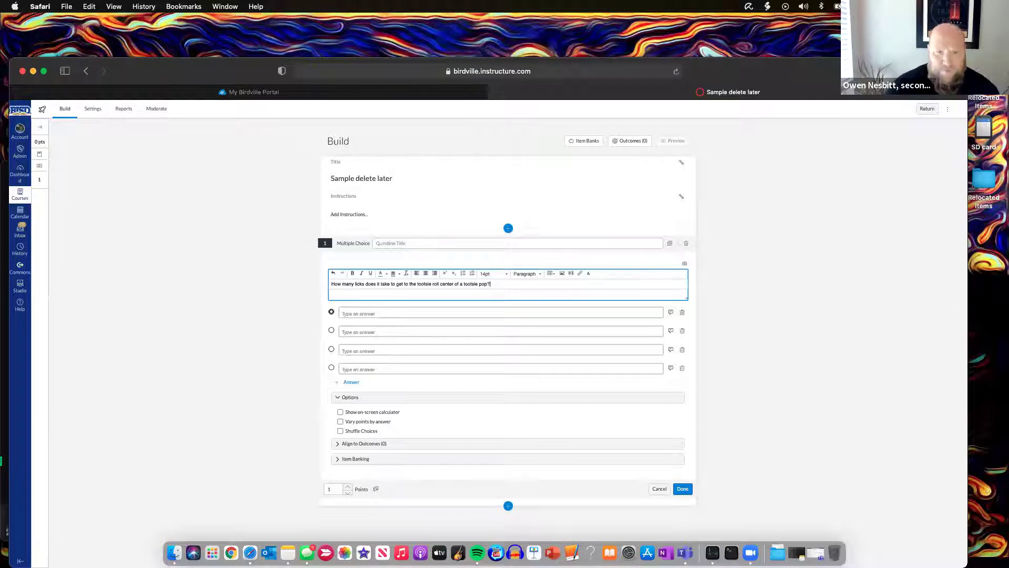
Enter 1, 2 and 3 as the first three answer choices of the multiple choice question
left_click(360, 315)
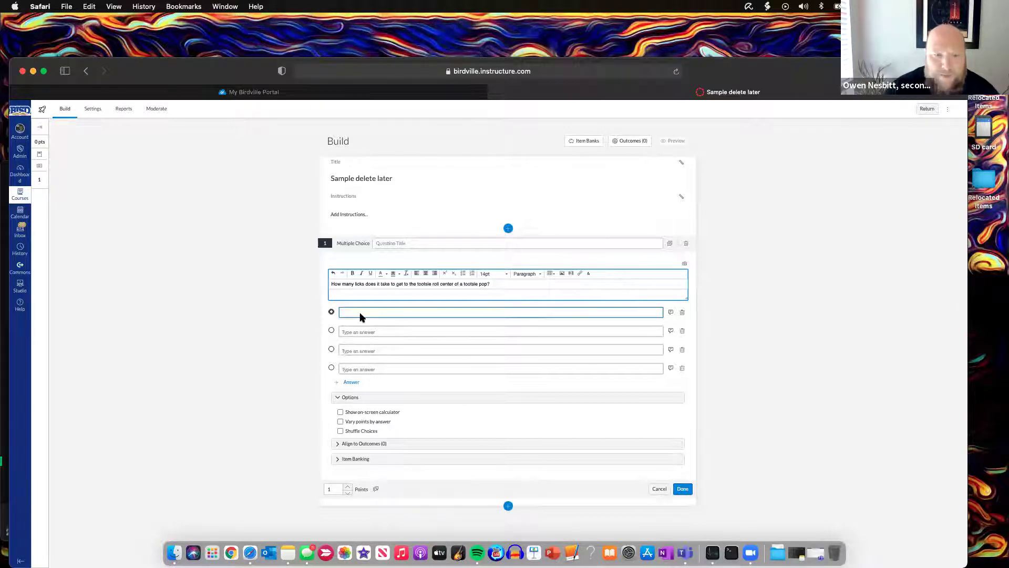
left_click(346, 312)
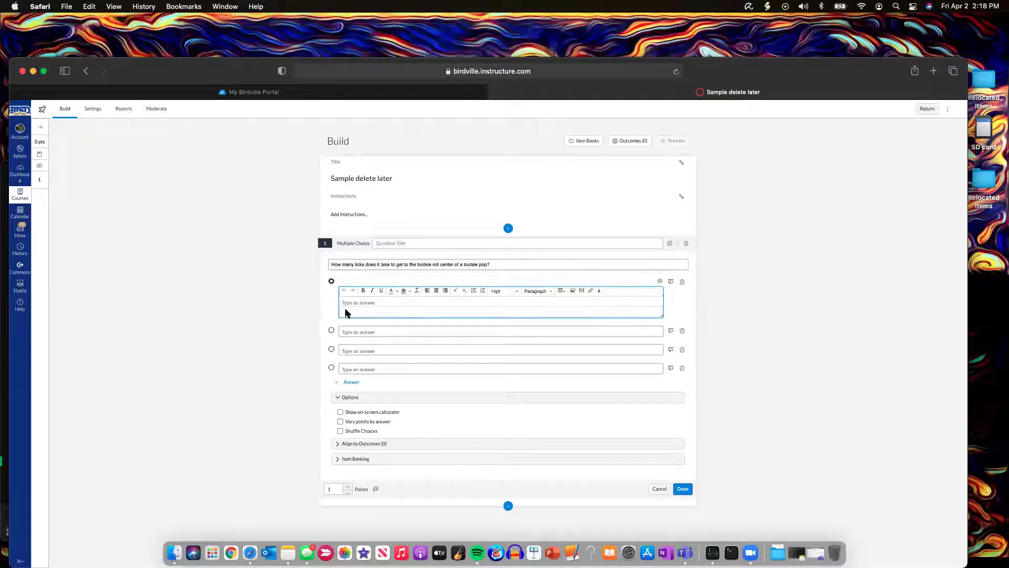
left_click(346, 314)
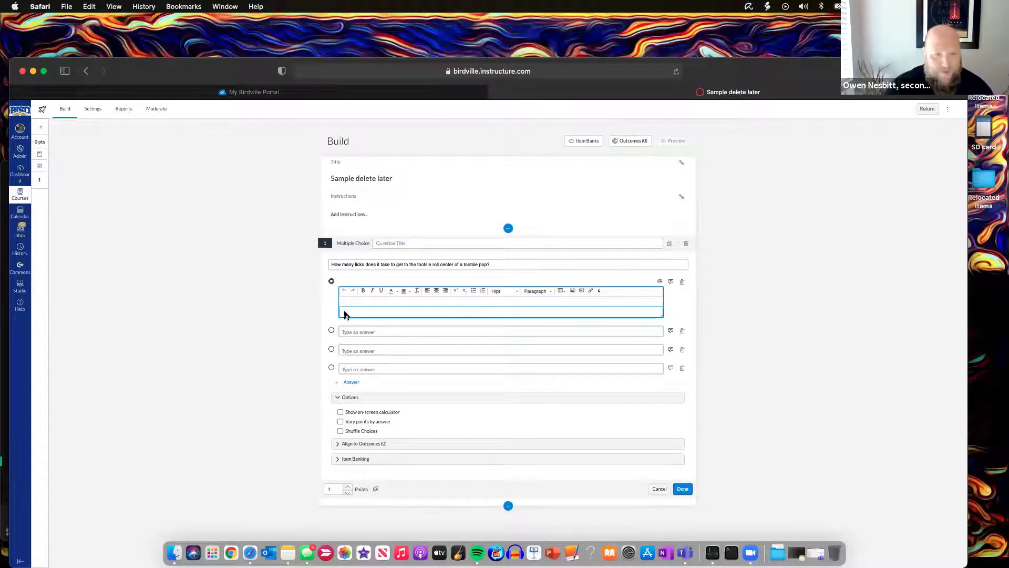
type("1")
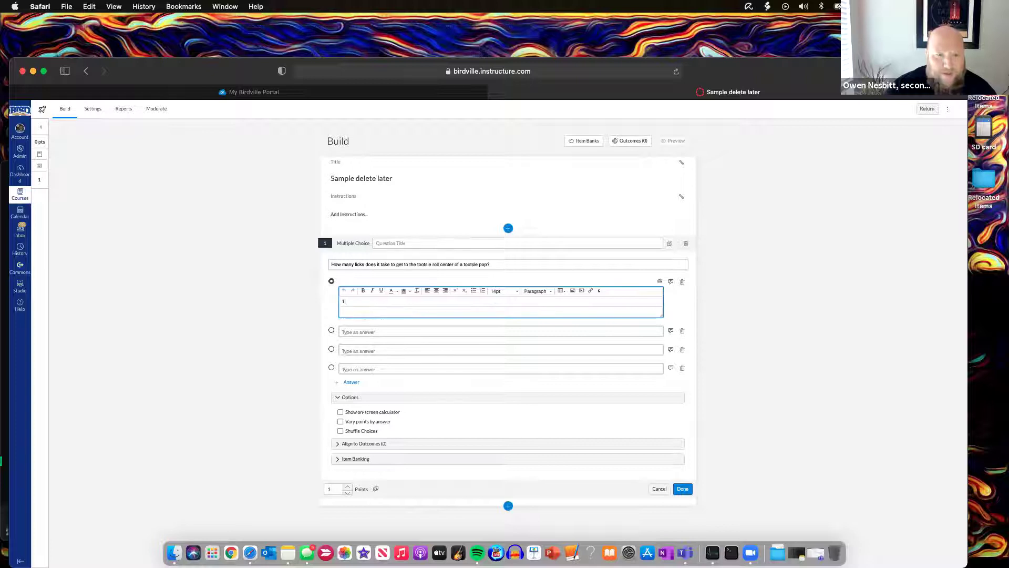
left_click(347, 331)
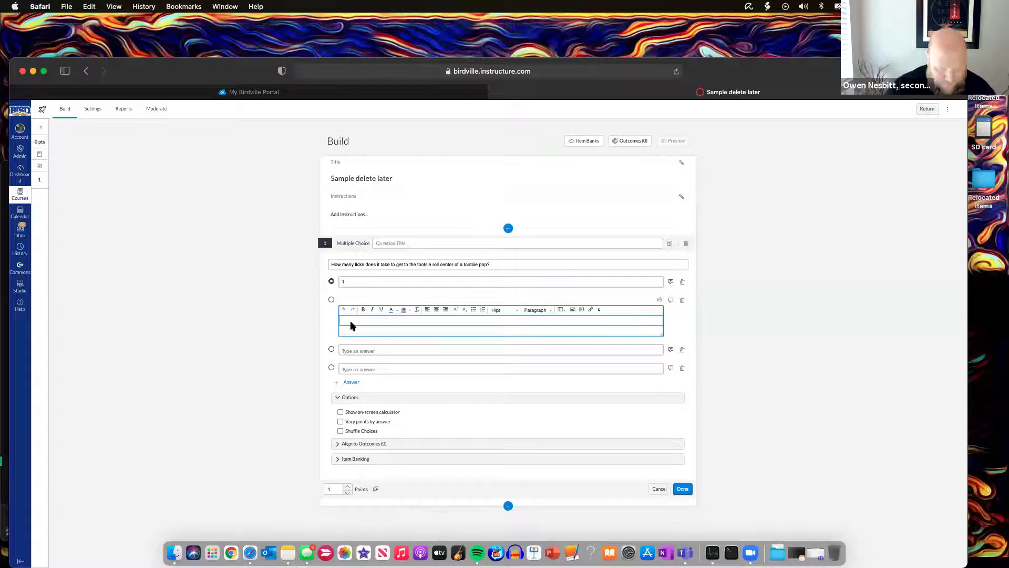
type("2")
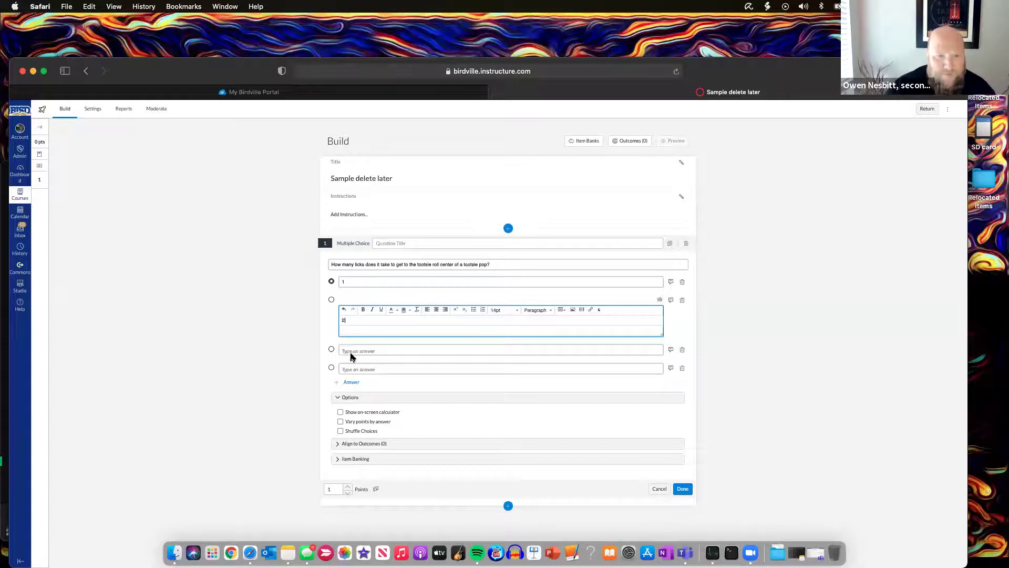
left_click(351, 351)
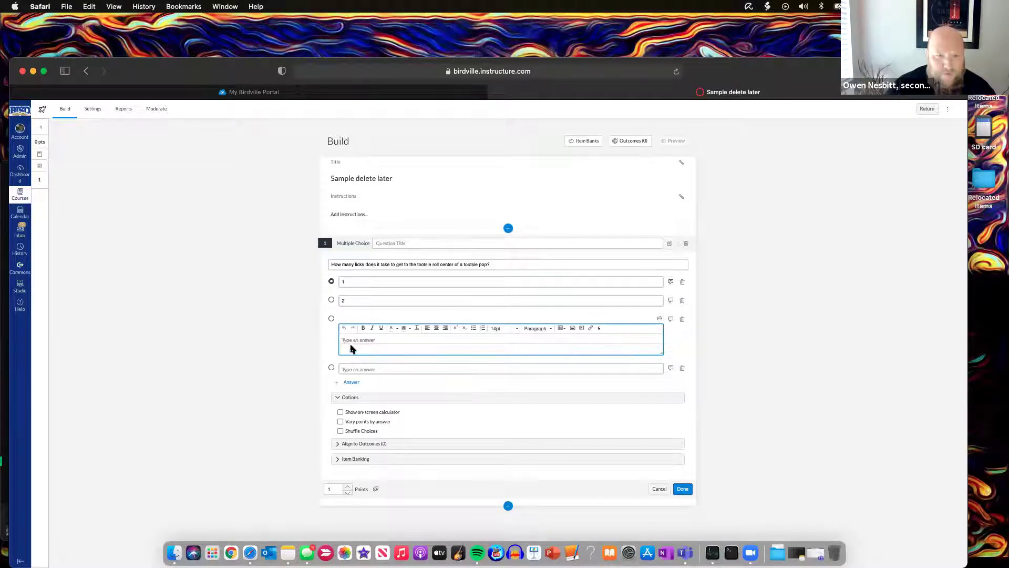
left_click(349, 338)
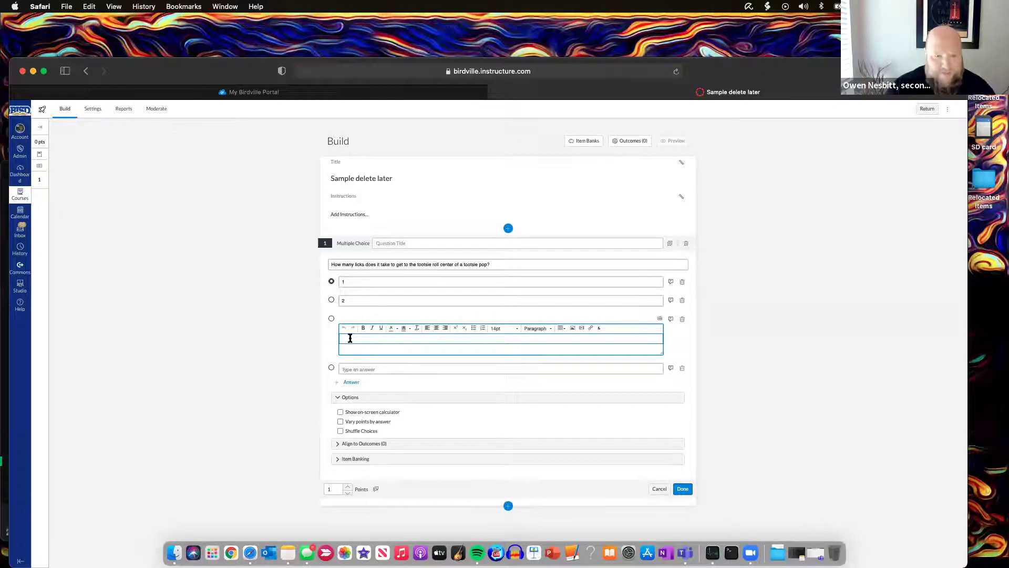
type("3")
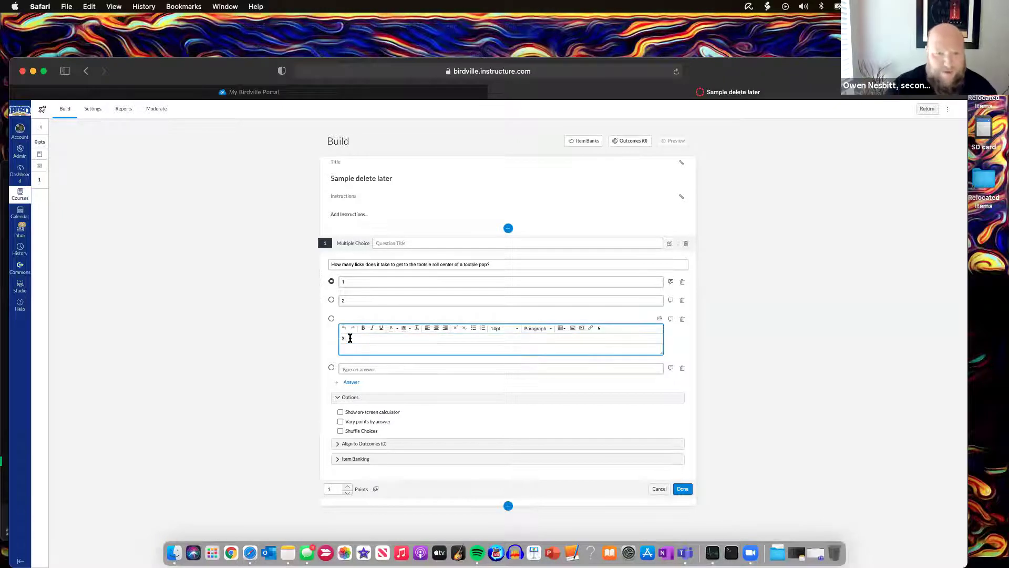
Enter "The world will never know" as the fourth answer choice and mark it as the correct answer
left_click(350, 368)
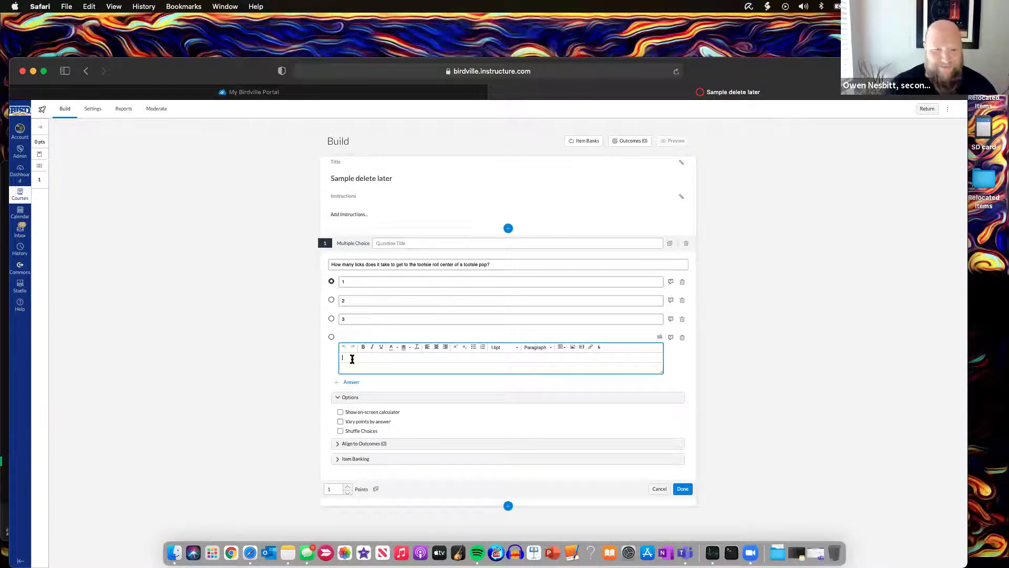
type("The world will never ")
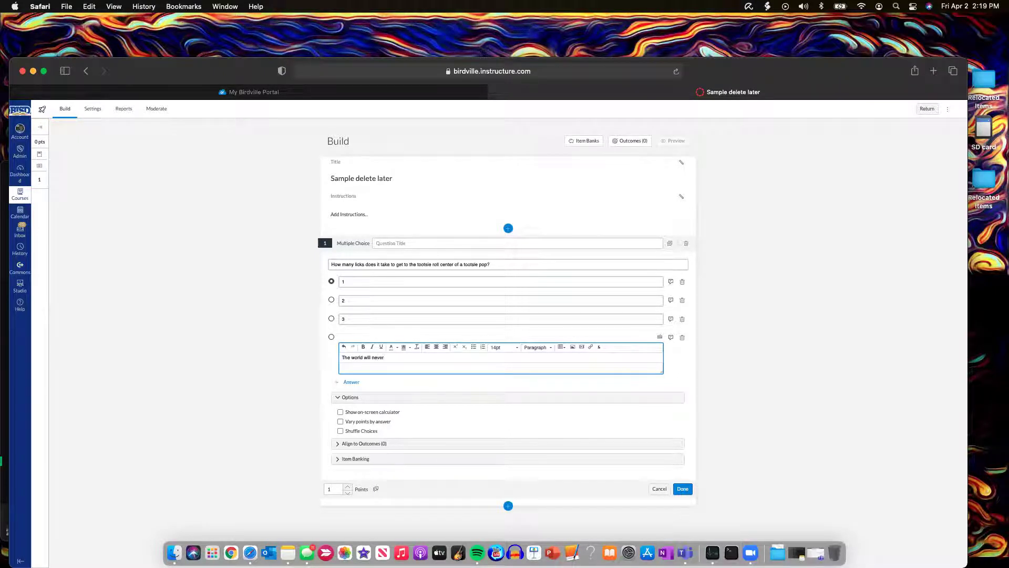
type("know")
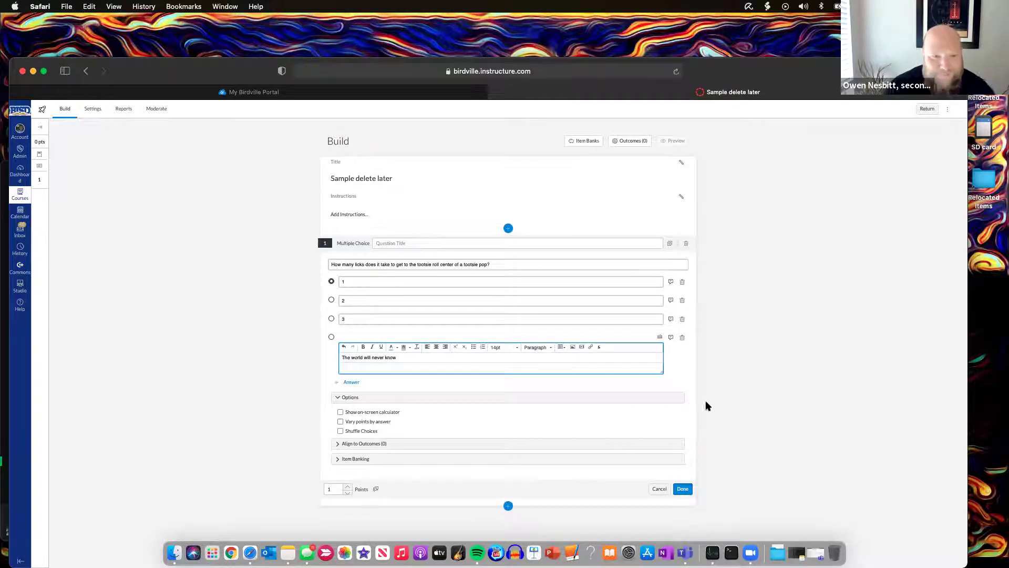
left_click(332, 338)
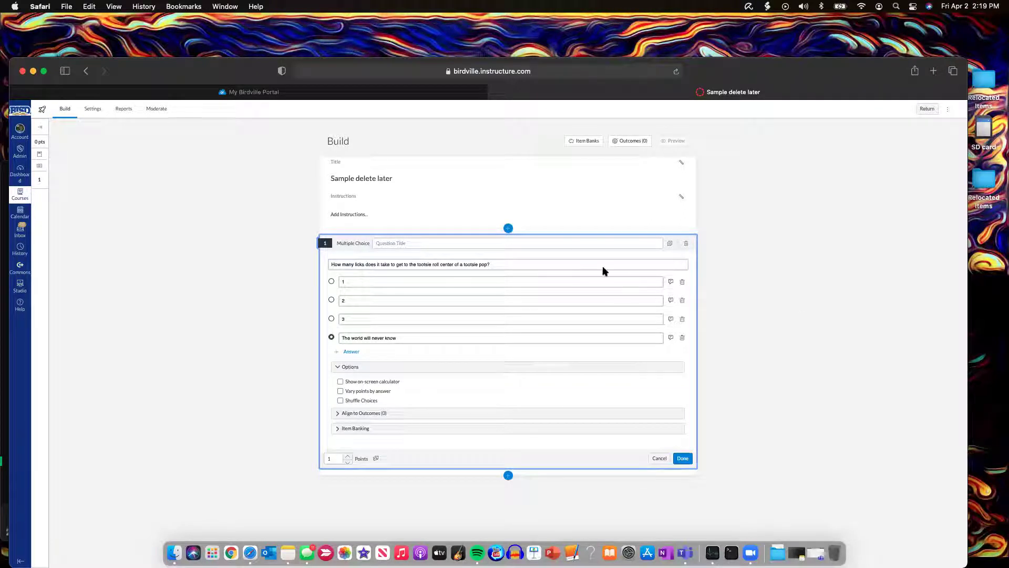
Shift the browser window slightly upward and save the completed multiple choice question in the quiz
scroll(603, 266, "up", 1)
scroll(602, 266, "down", 1)
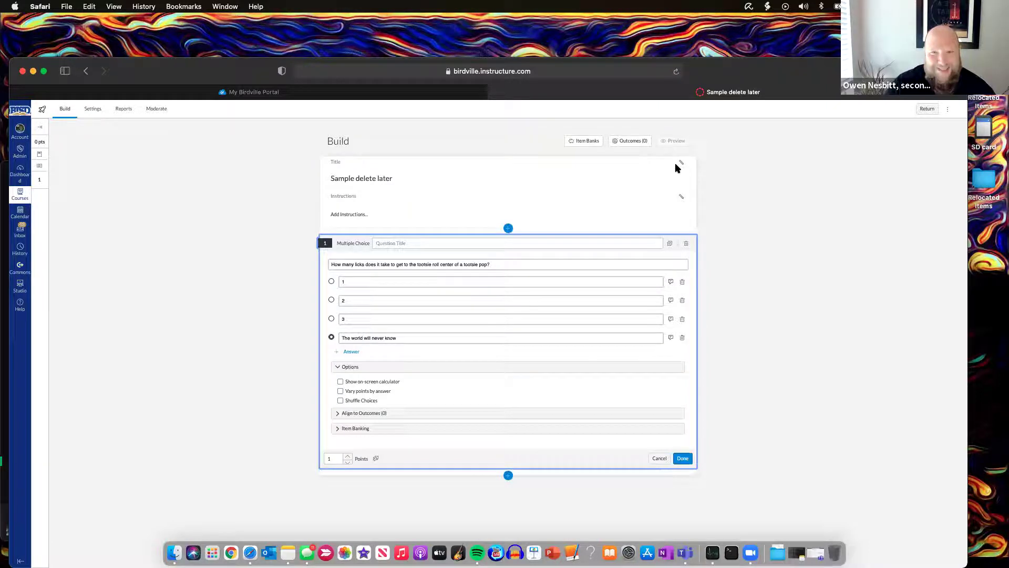
left_click_drag(732, 72, 740, 59)
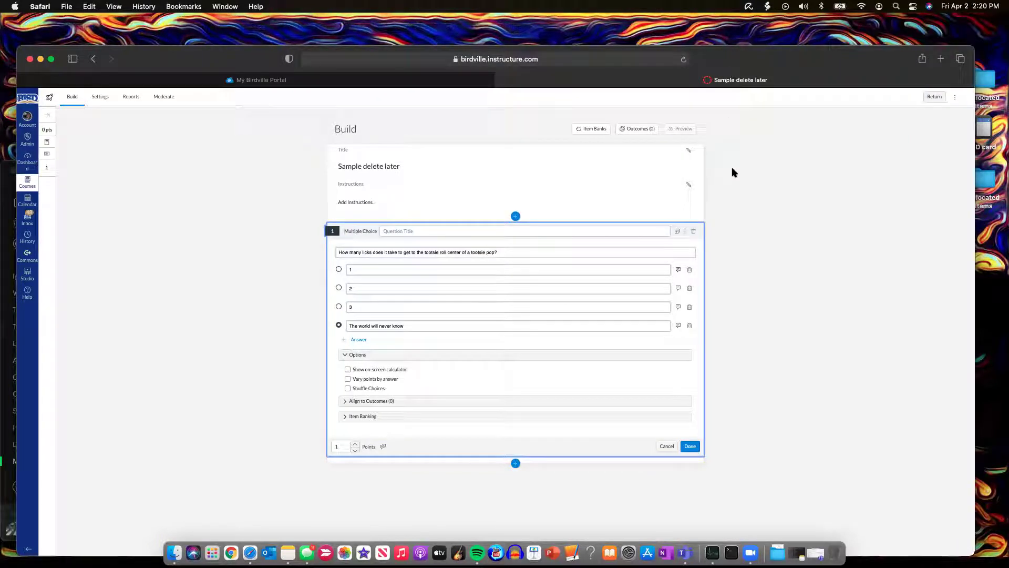
left_click(724, 193)
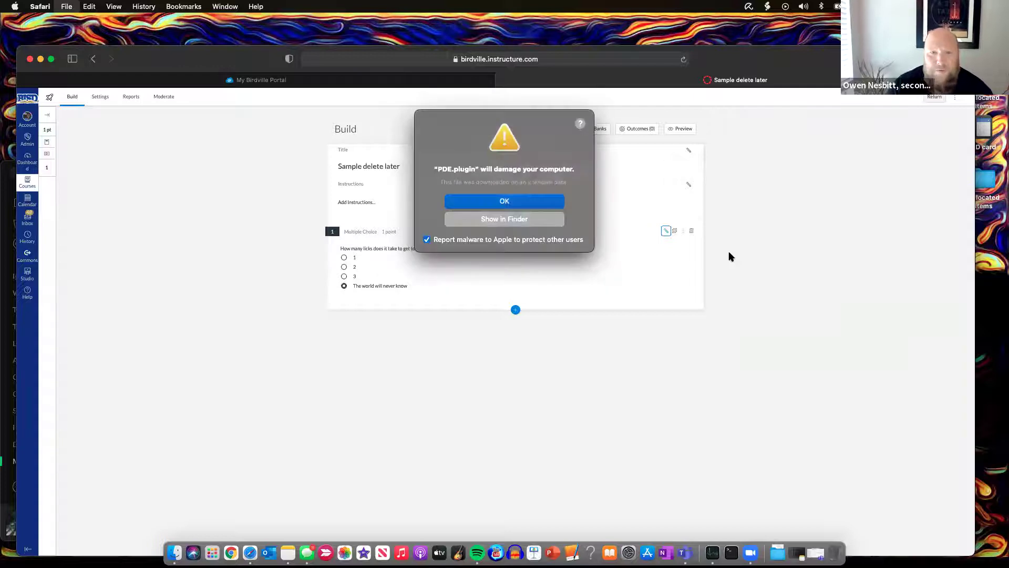
left_click(518, 203)
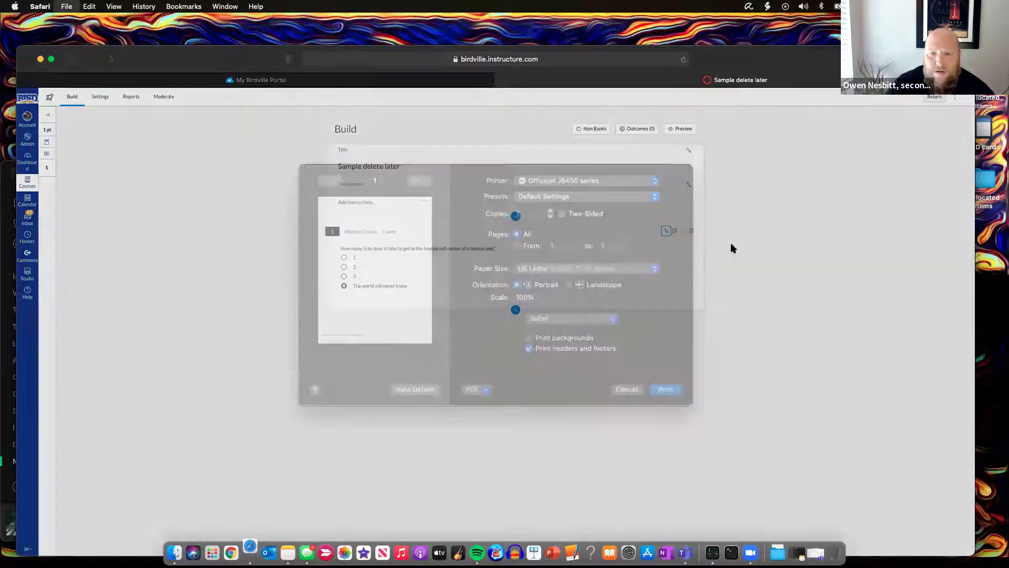
left_click(627, 405)
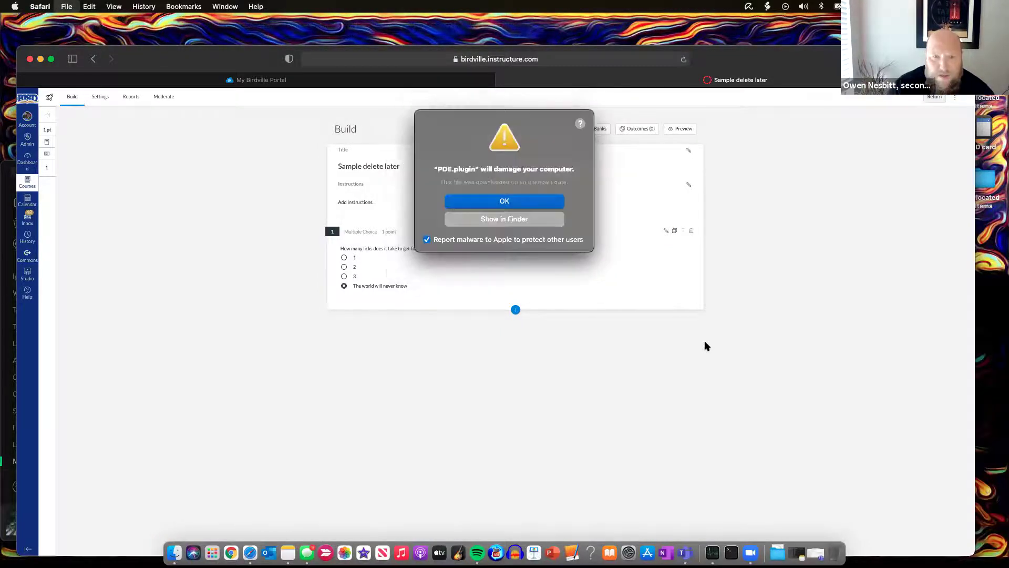
left_click(514, 200)
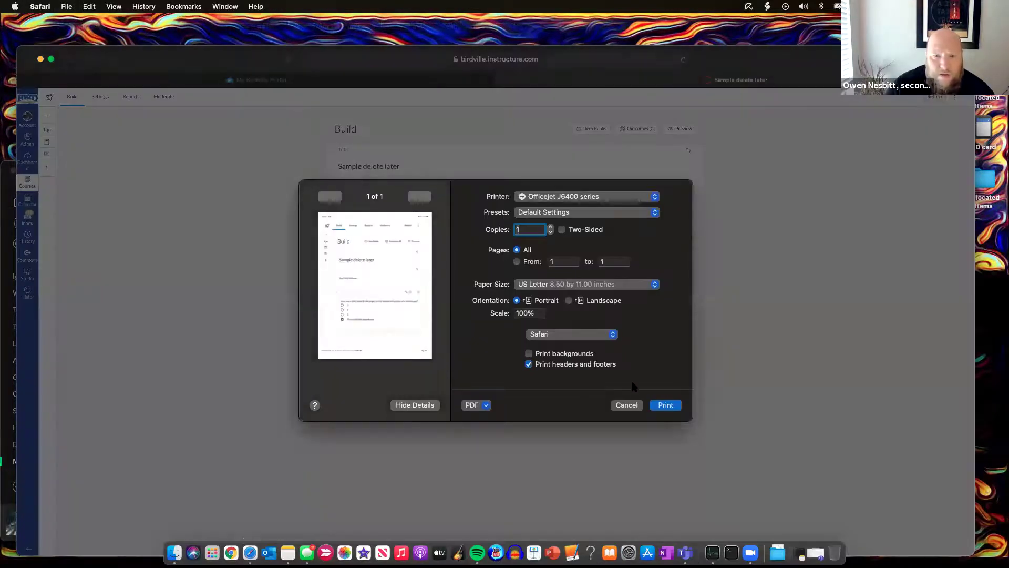
left_click(625, 405)
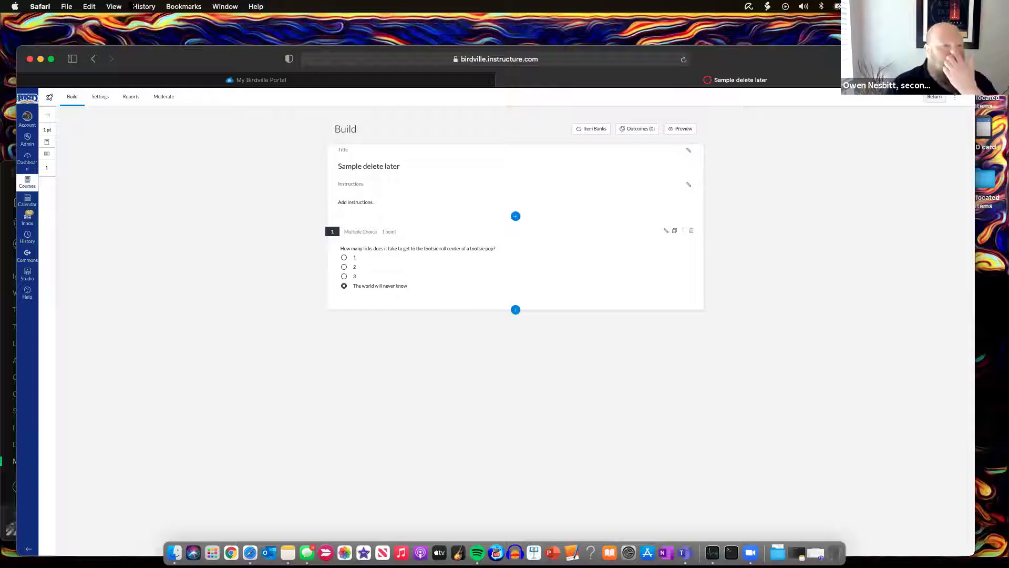
Enlarge the quiz build page by zooming in three levels
left_click(113, 6)
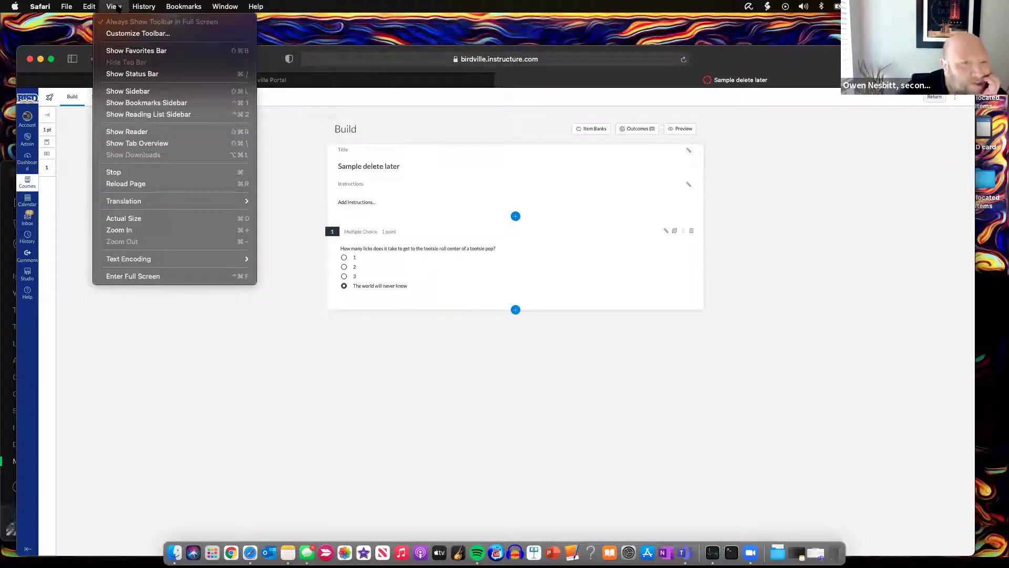
left_click(157, 231)
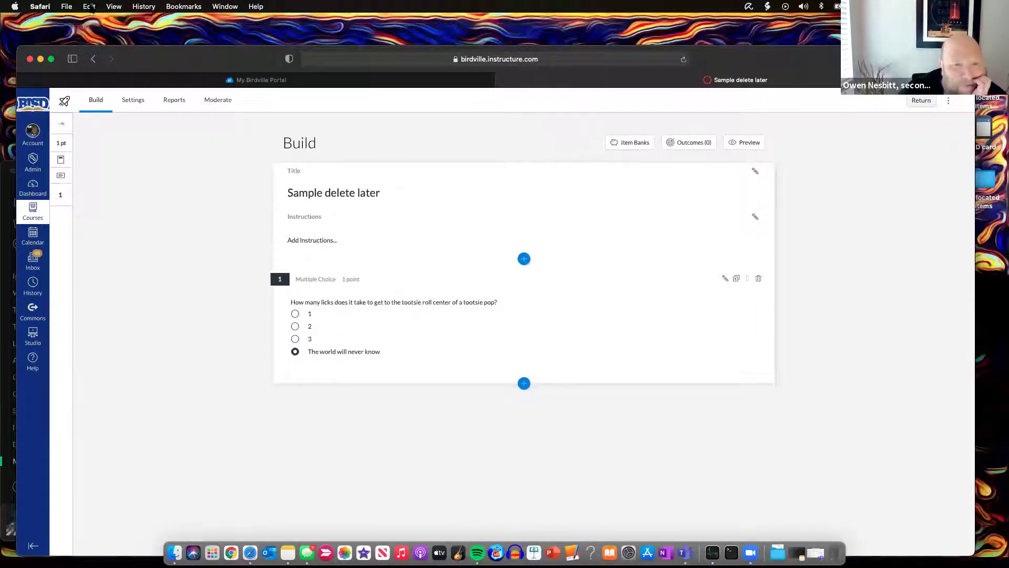
left_click(114, 6)
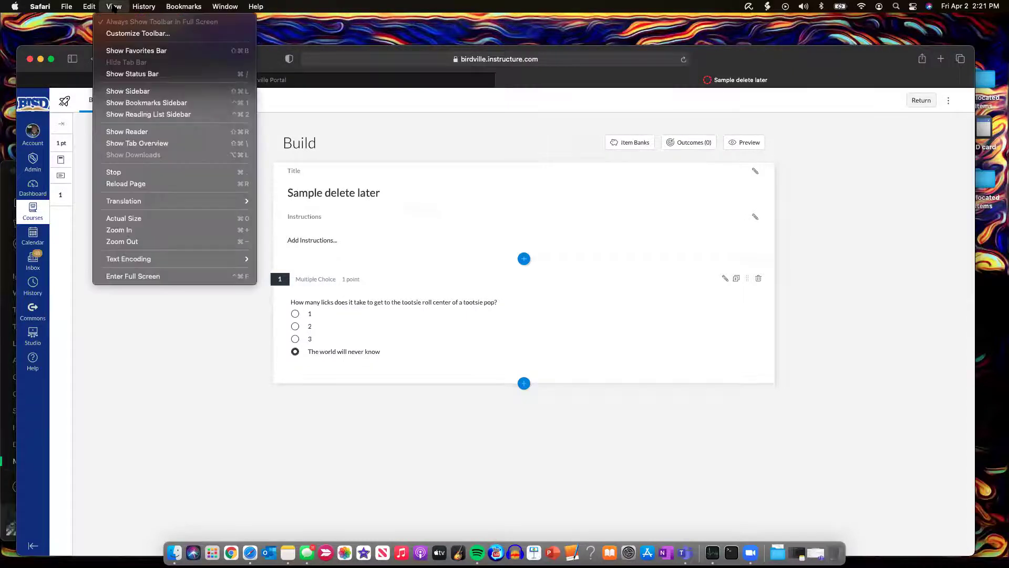
left_click(139, 230)
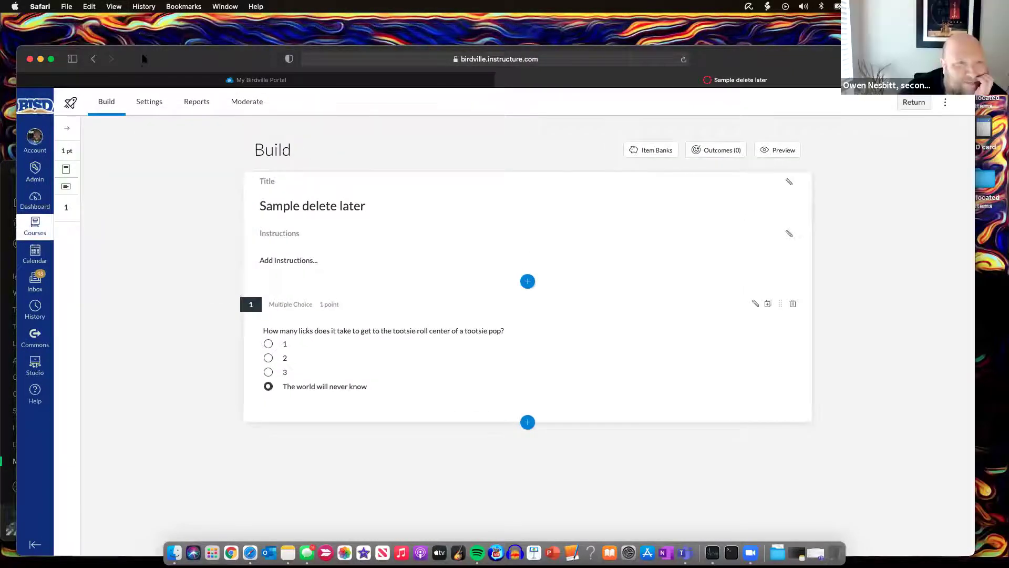
left_click(91, 8)
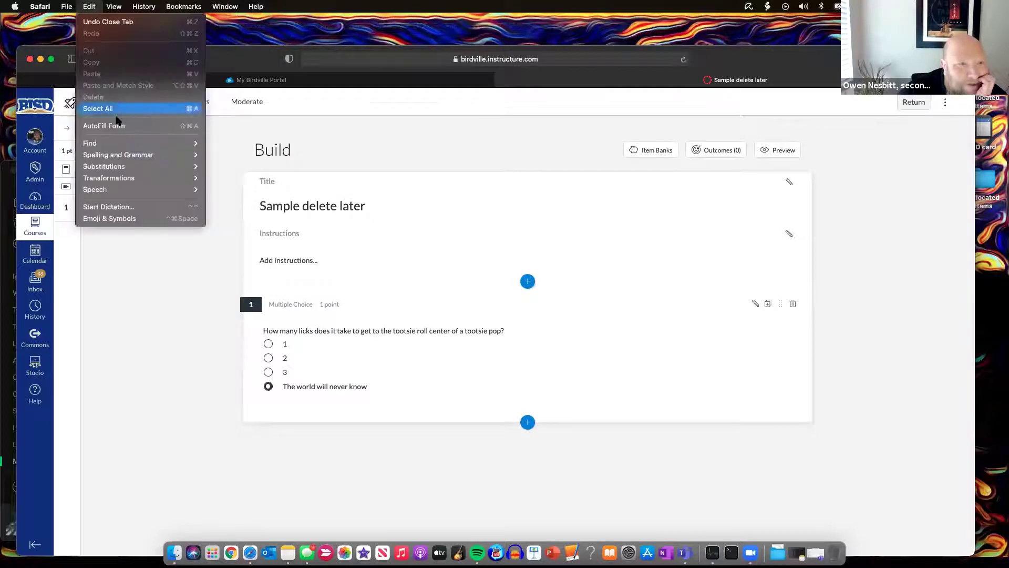
mouse_move(114, 6)
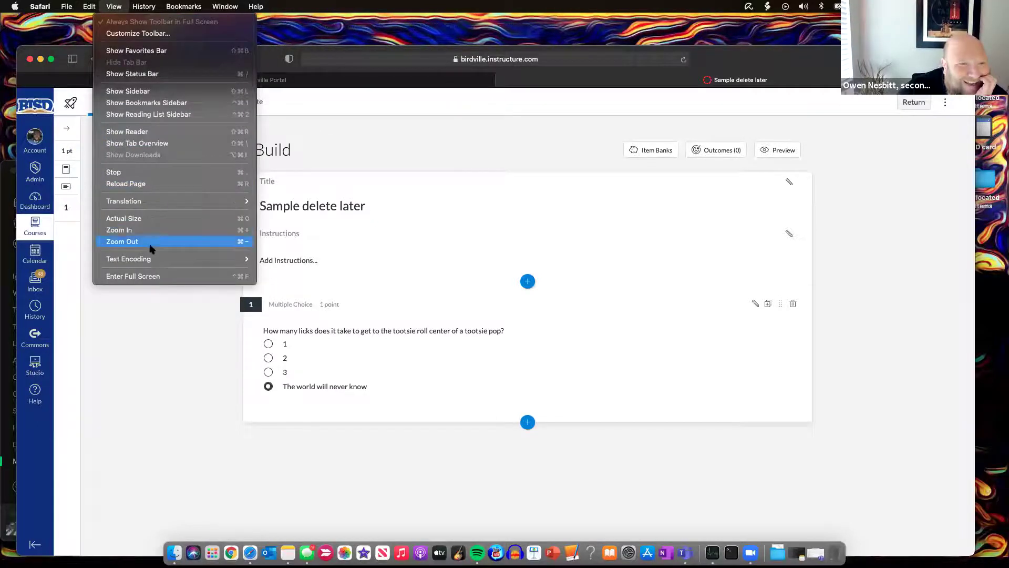
left_click(152, 231)
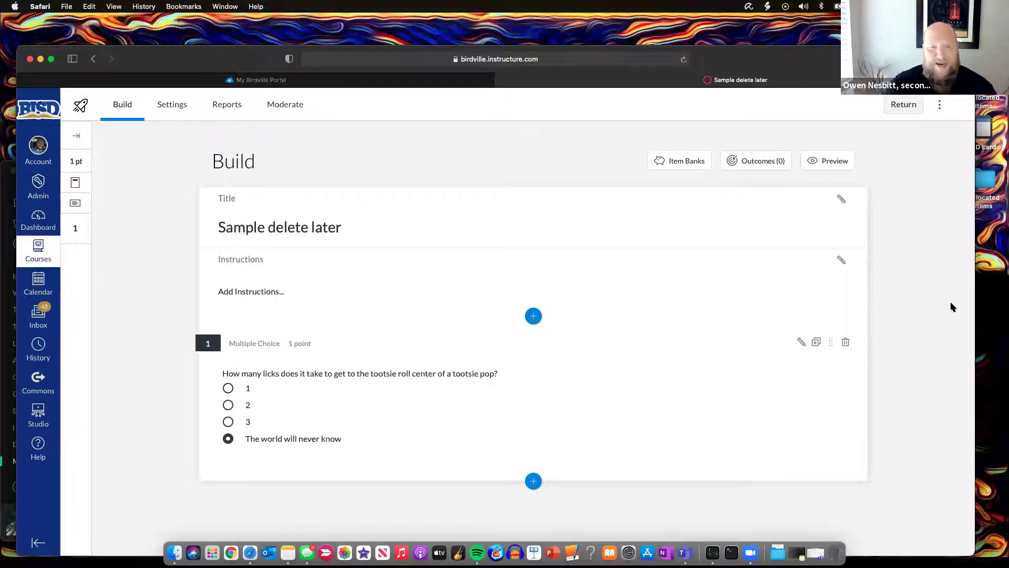
Select all outcomes in the E1.7.D group, under 2021 skills, English I, E1.7 Multiple genres, for alignment to the whole quiz
left_click(752, 167)
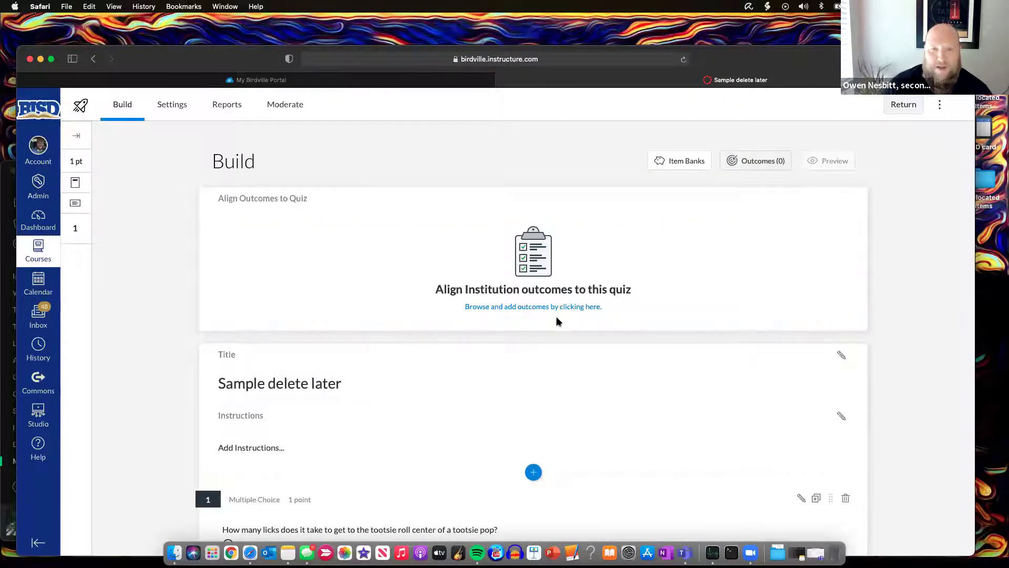
left_click(535, 285)
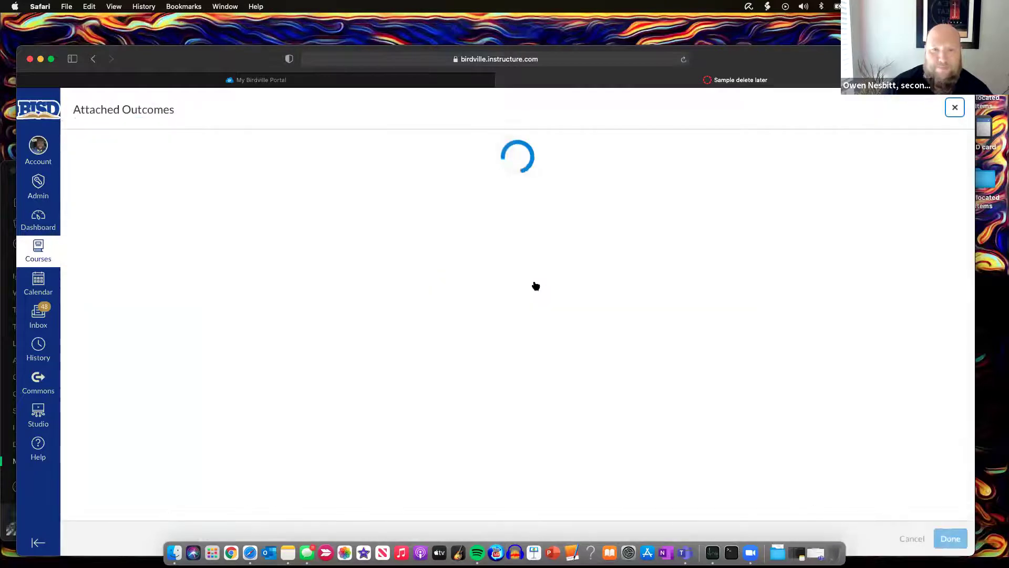
left_click(129, 230)
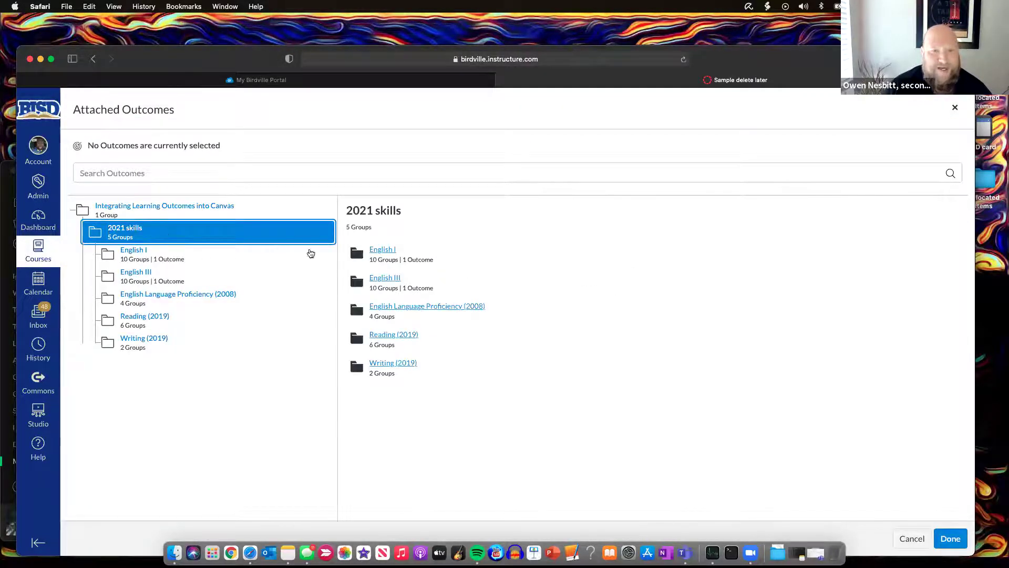
left_click(381, 251)
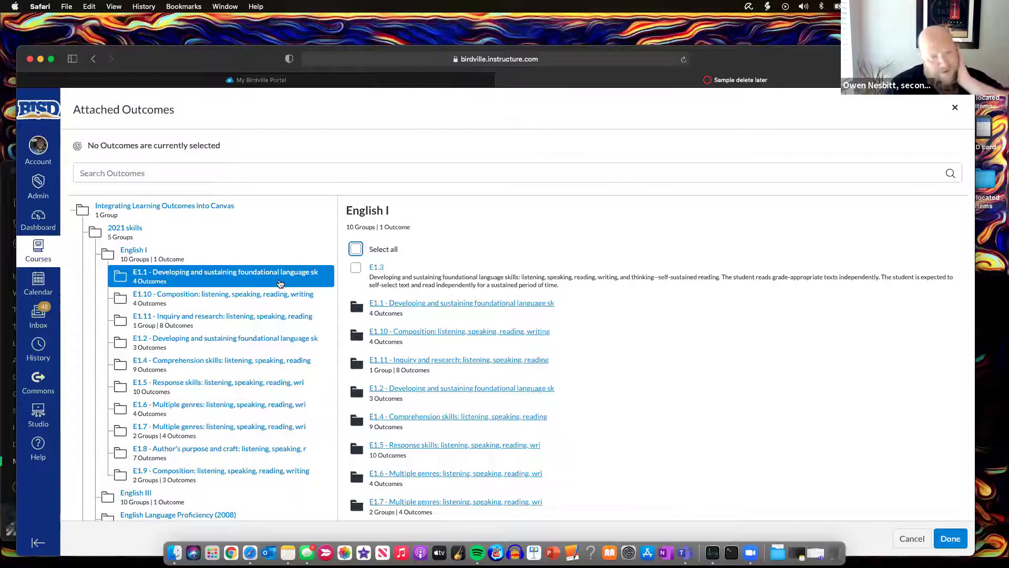
scroll(278, 287, "down", 3)
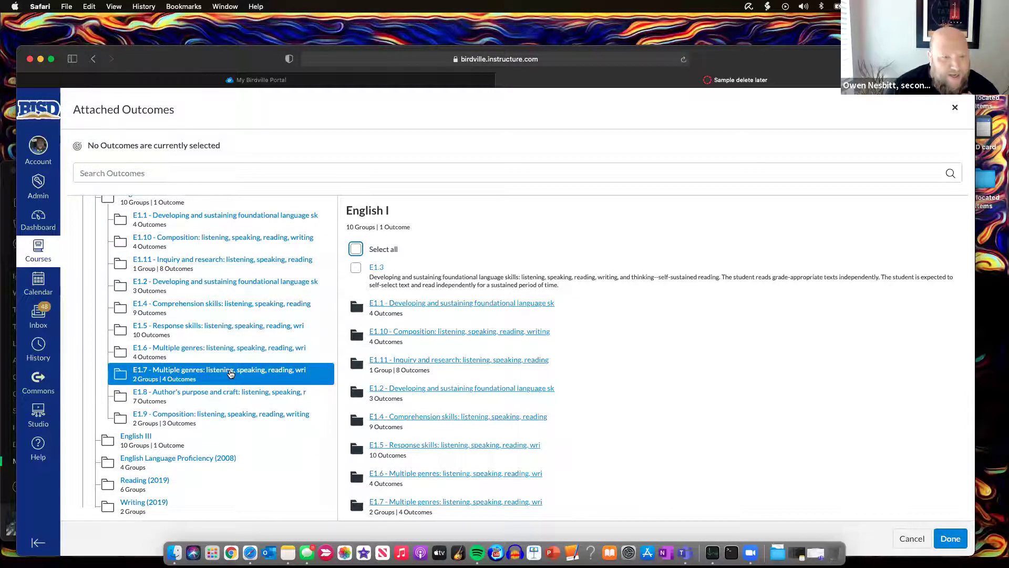
left_click(230, 373)
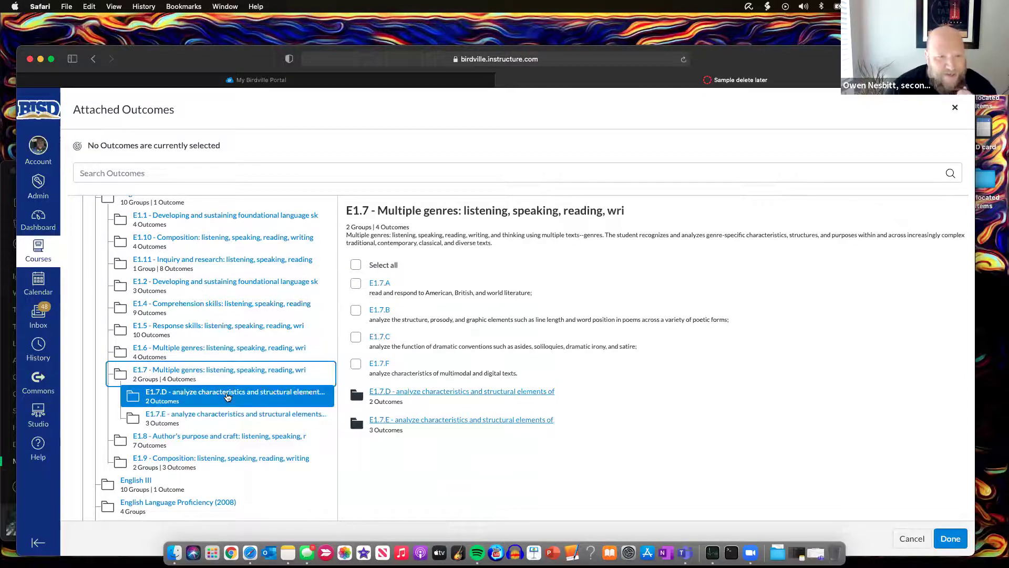
left_click(227, 397)
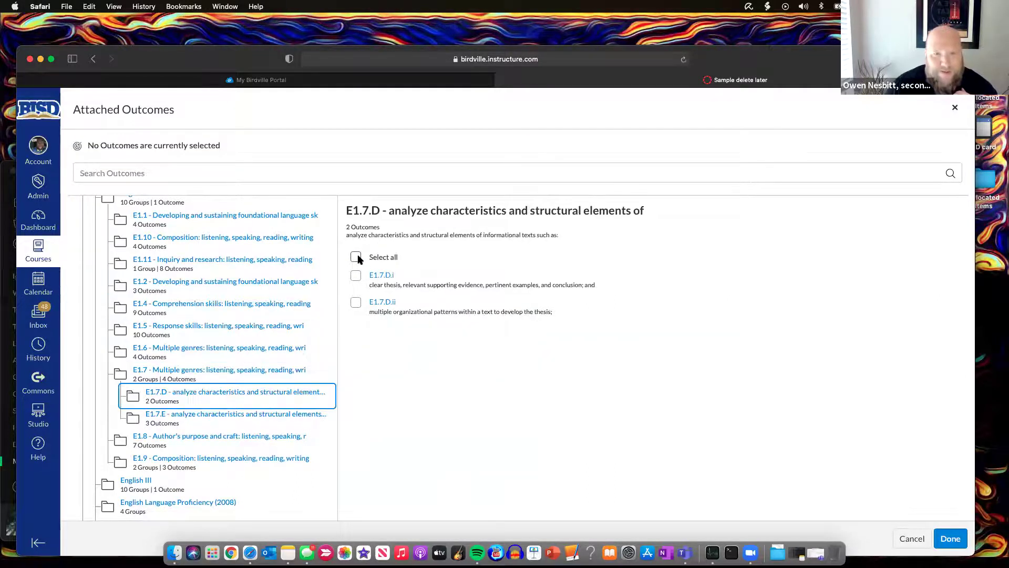
left_click(384, 259)
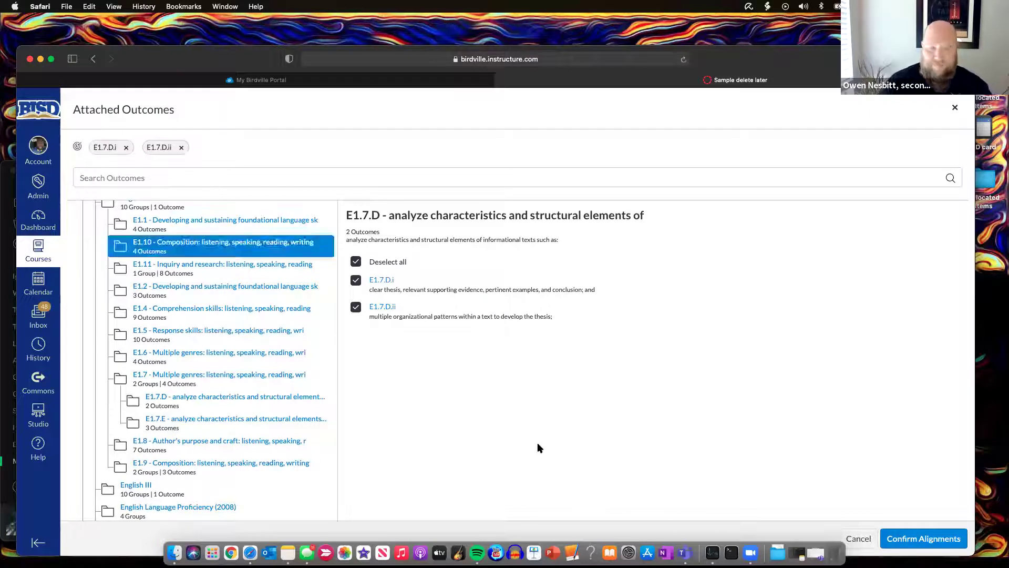
Confirm the alignment of outcomes E1.7.D.i and E1.7.D.ii to the whole quiz
left_click(924, 539)
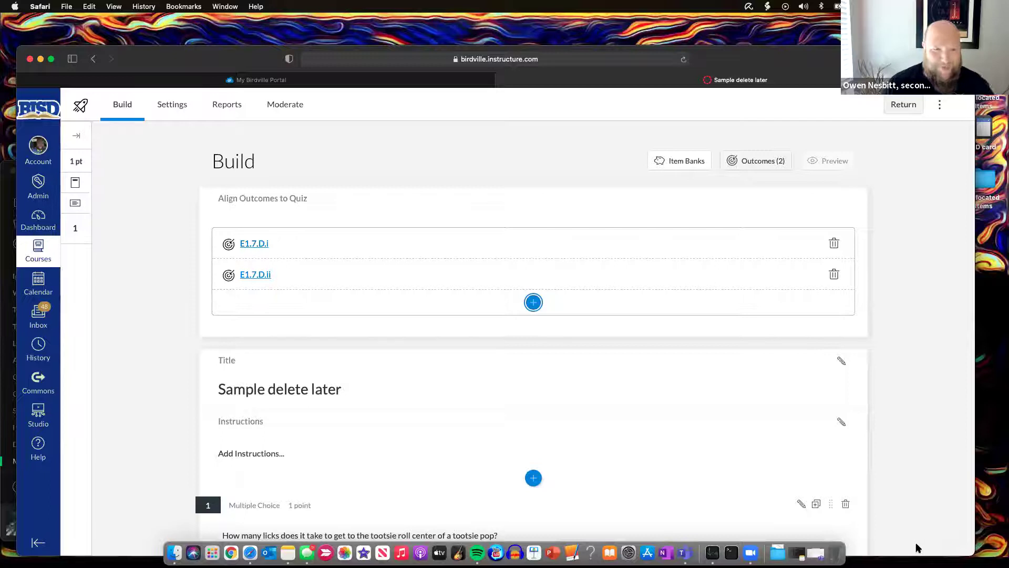
Open the tootsie pop multiple choice question for editing and expand its outcome alignment section
scroll(450, 355, "down", 5)
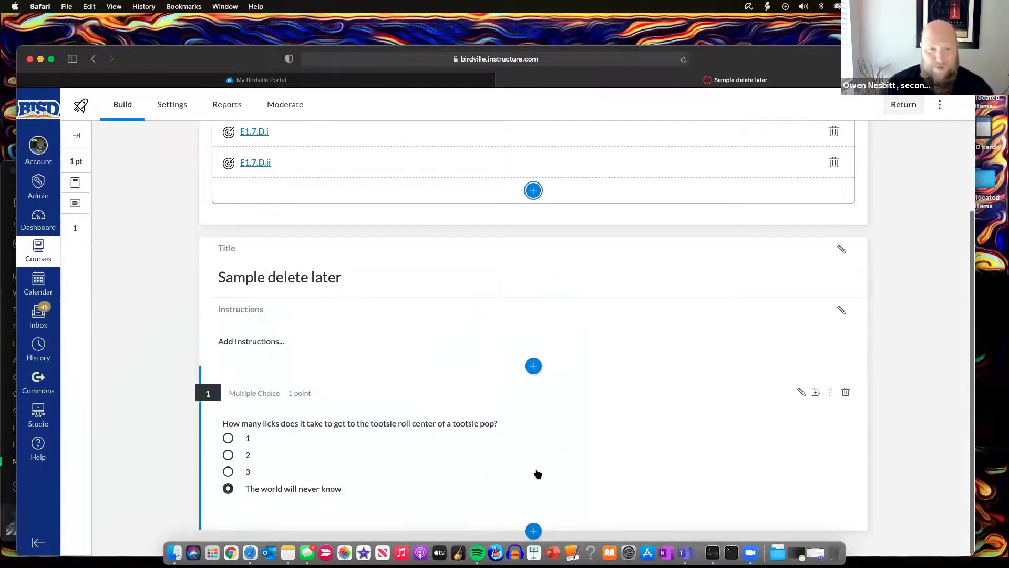
left_click(627, 405)
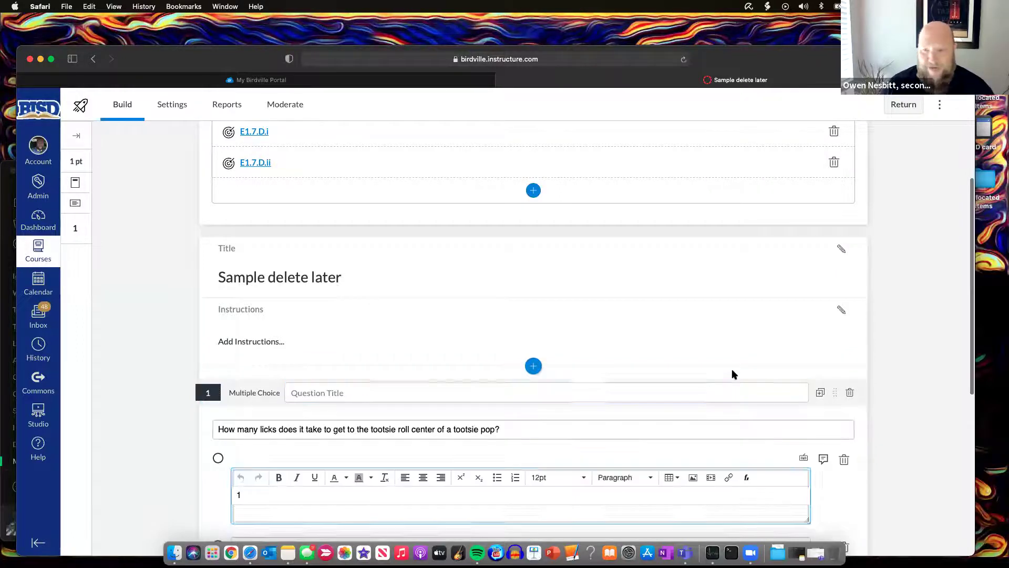
scroll(589, 404, "down", 10)
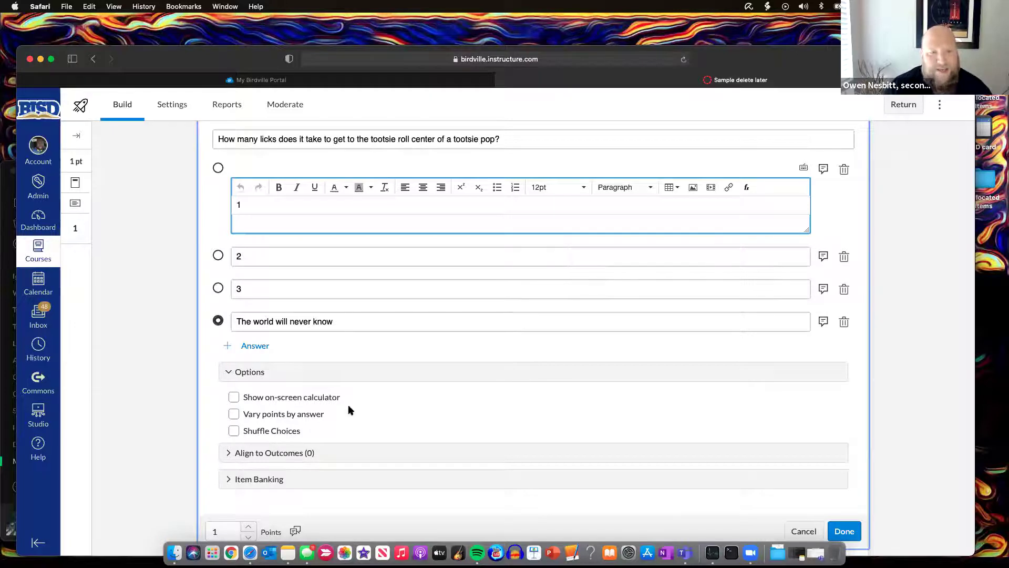
left_click(226, 454)
scroll(420, 454, "down", 3)
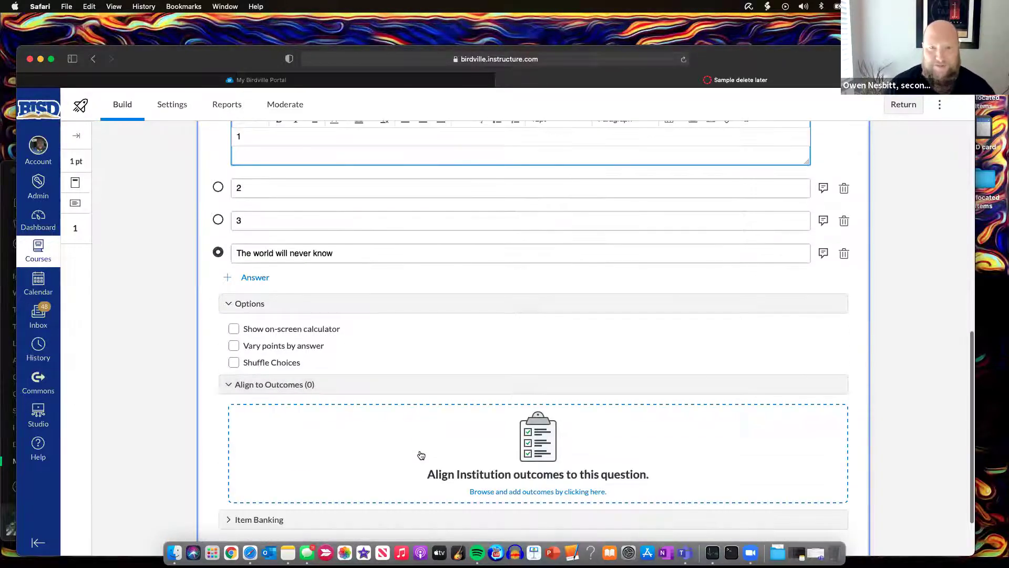
Compare the quiz-level and question-level alignment areas, open the question's outcome browser, and exit the question without selecting an outcome
scroll(421, 455, "up", 6)
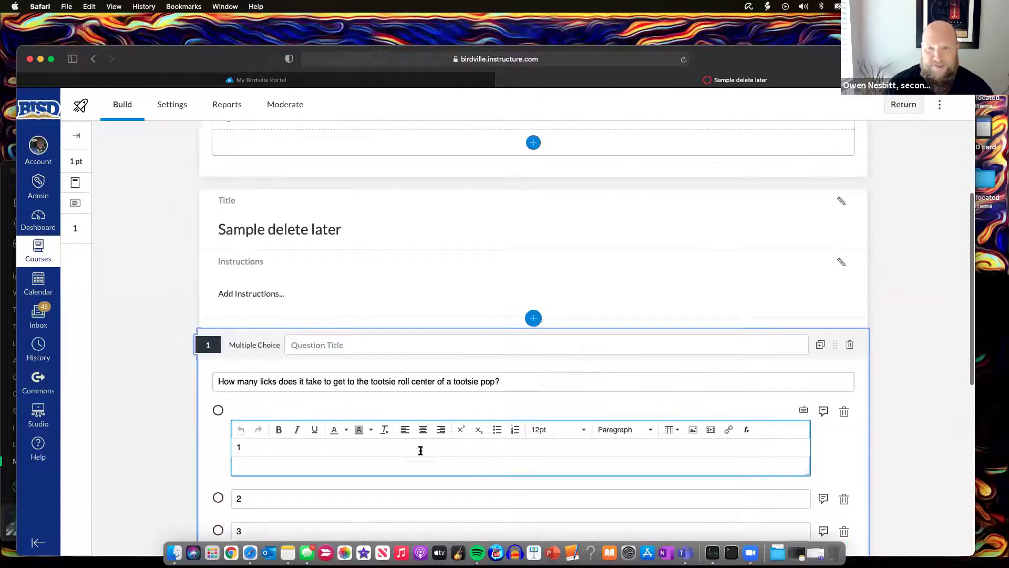
scroll(421, 450, "up", 3)
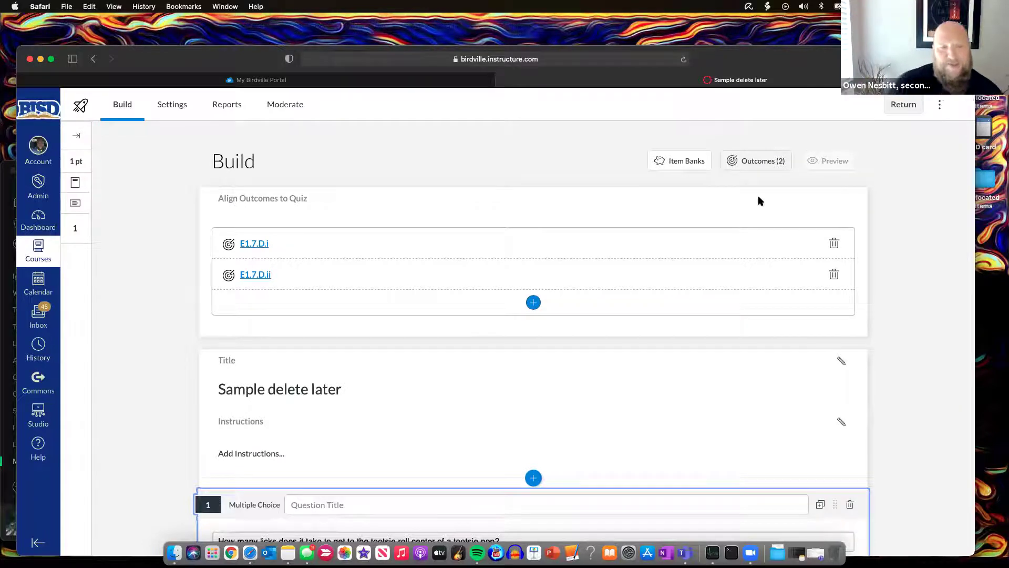
scroll(623, 279, "down", 6)
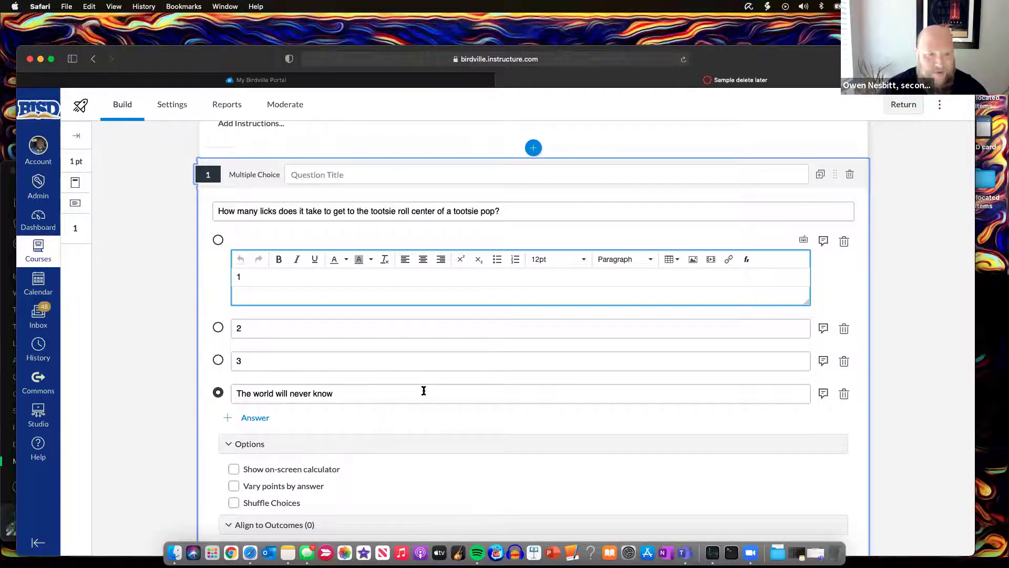
scroll(384, 404, "down", 3)
scroll(383, 405, "down", 4)
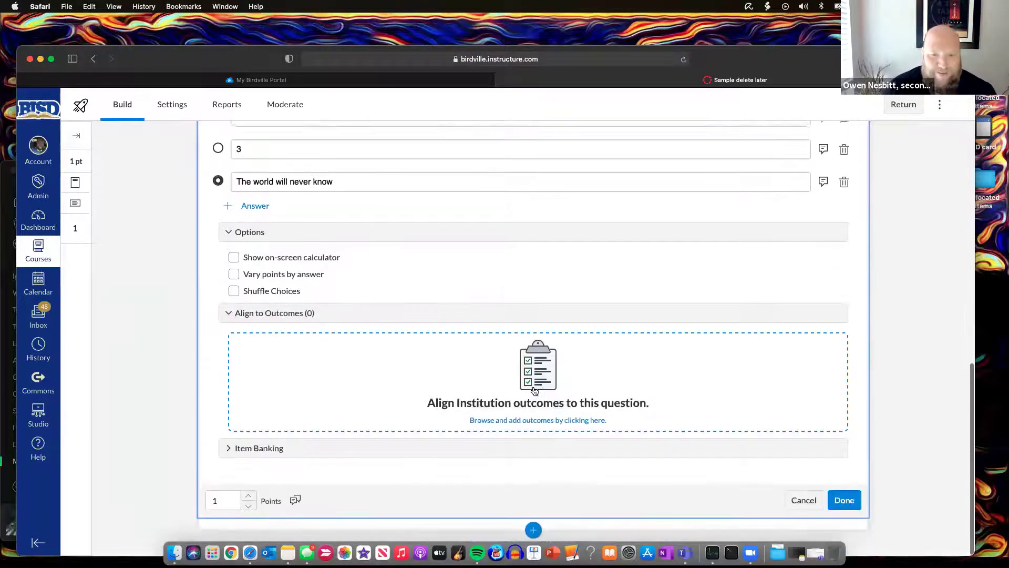
left_click(534, 391)
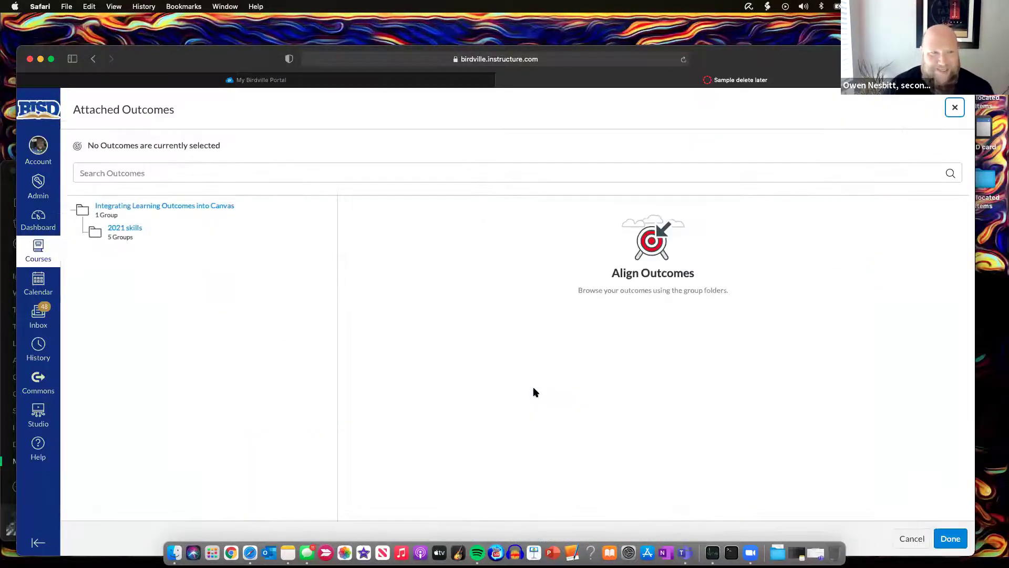
left_click(954, 109)
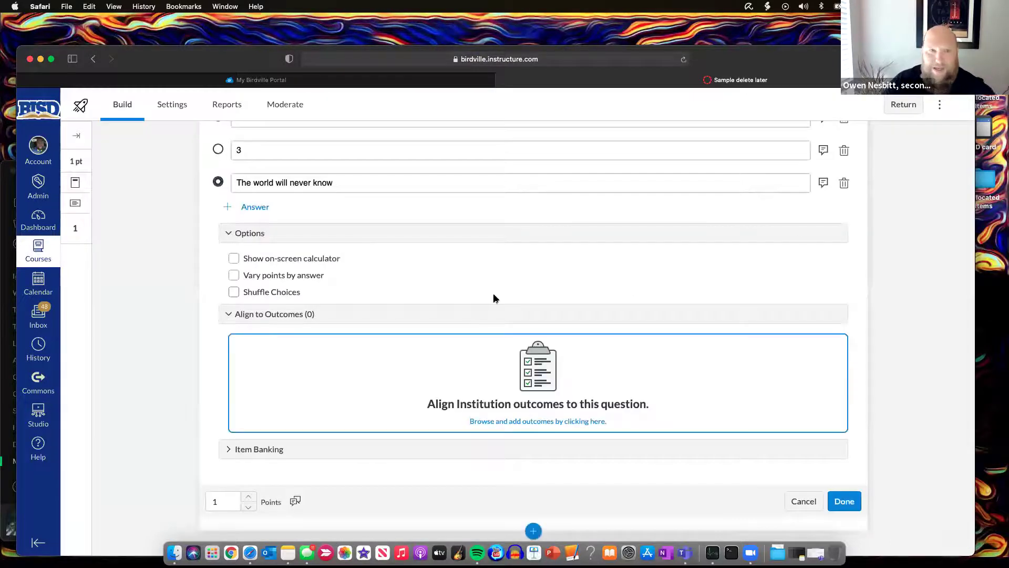
scroll(493, 298, "up", 5)
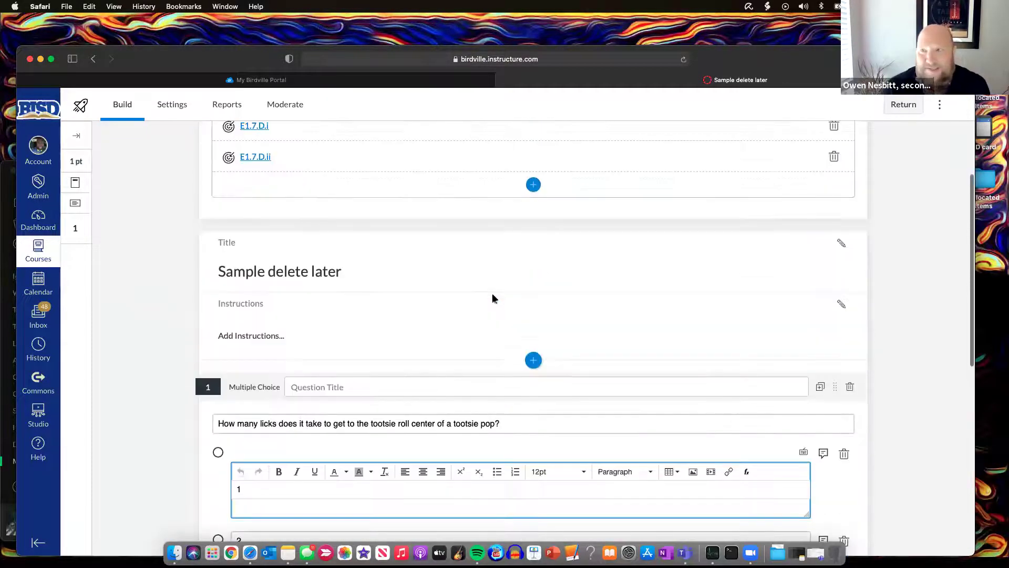
scroll(493, 295, "up", 3)
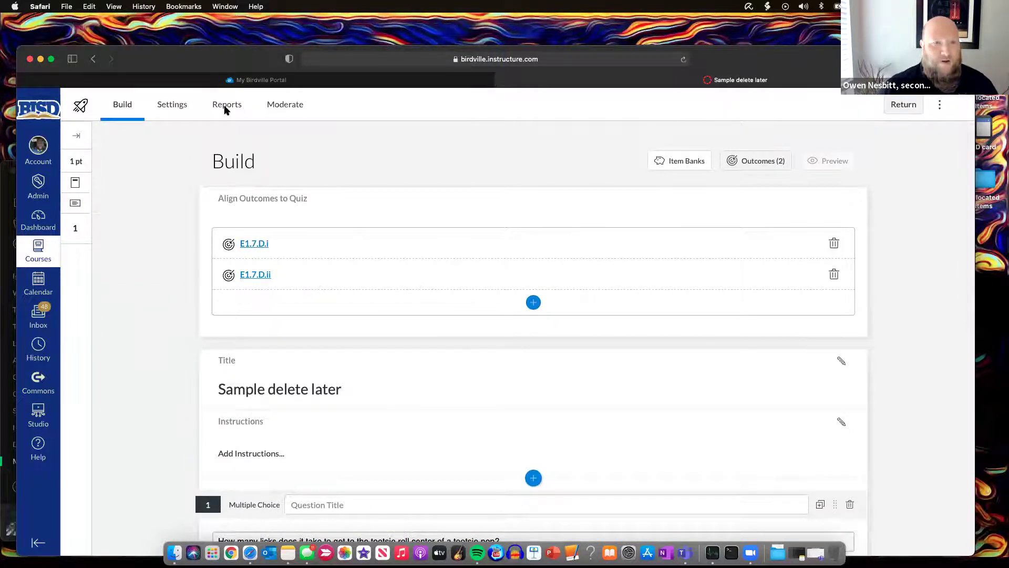
left_click(377, 136)
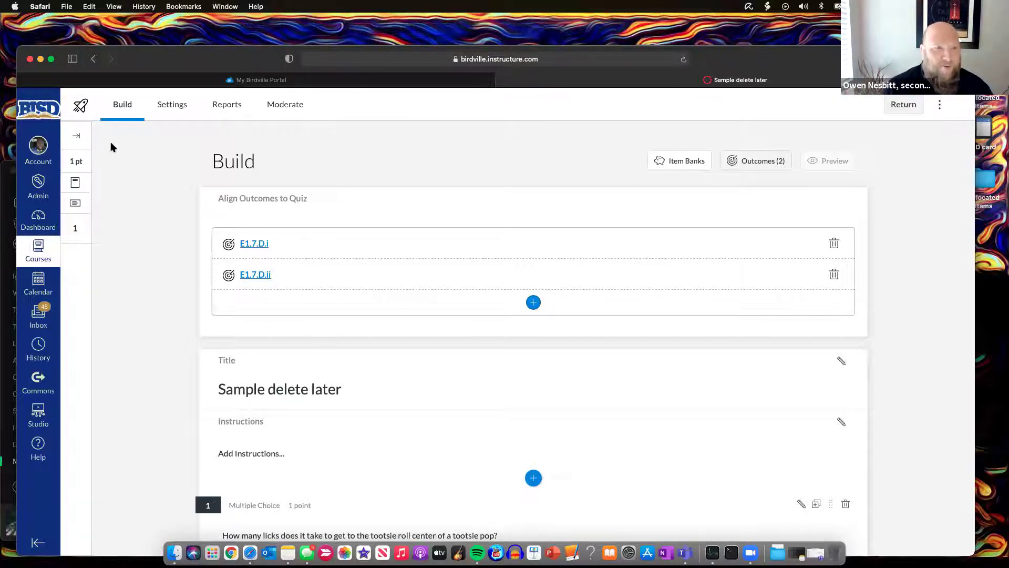
View the quiz's available reports, focusing on Quiz and Item Analysis
left_click(229, 106)
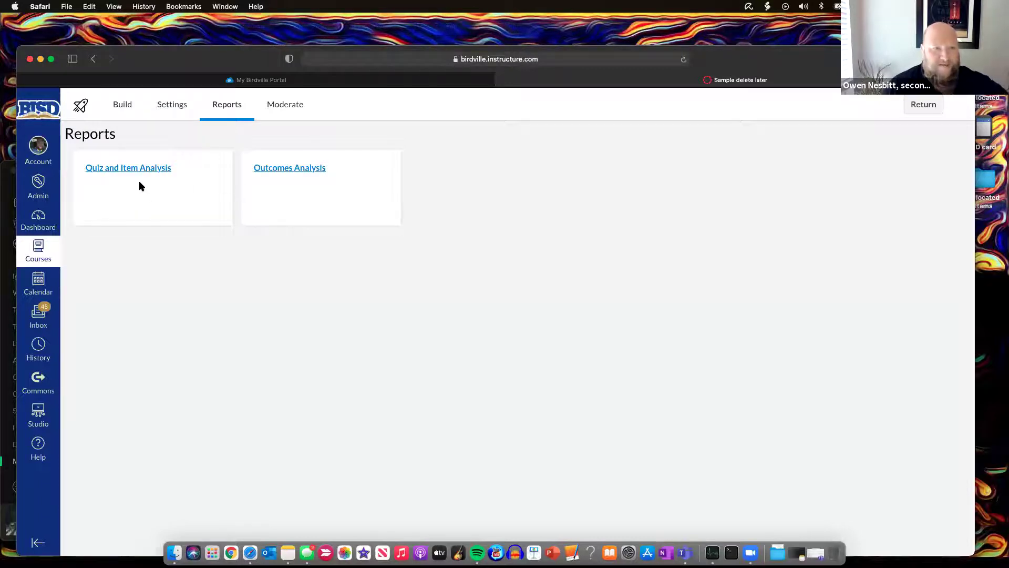
left_click(106, 172)
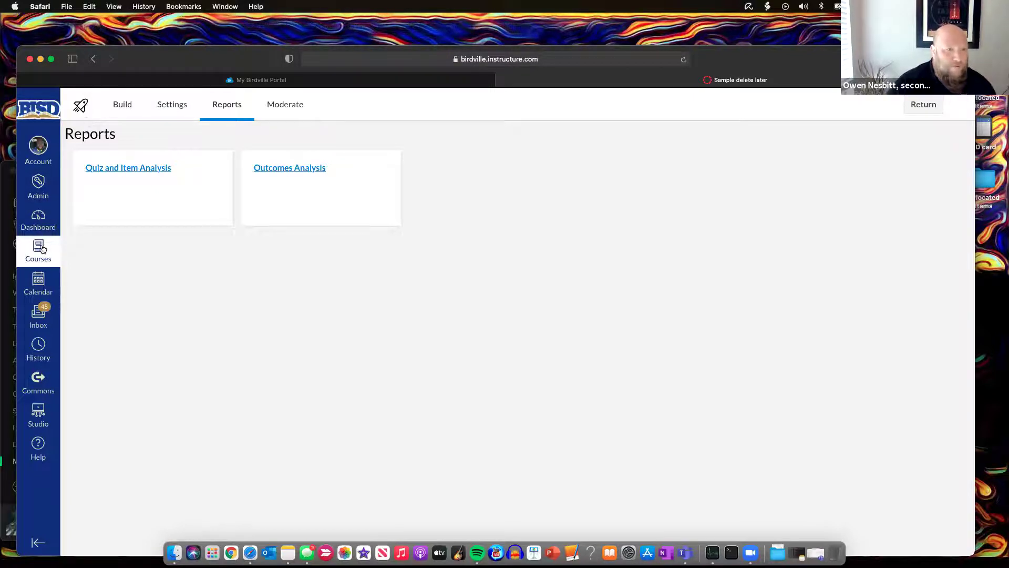
Return to the dashboard and open the Integrating Learning Outcomes into Canvas course
left_click(39, 216)
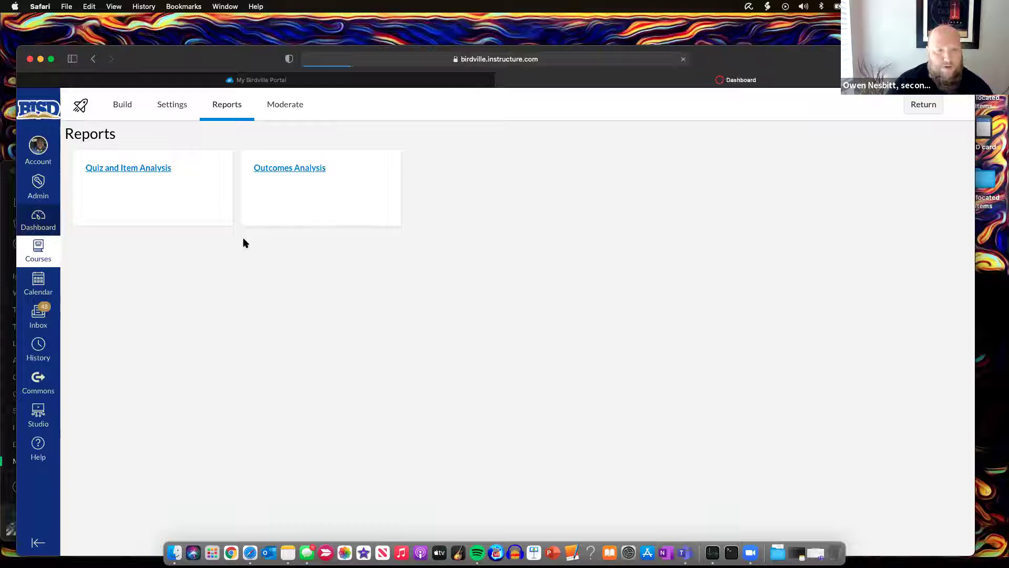
scroll(270, 232, "down", 2)
scroll(270, 234, "down", 10)
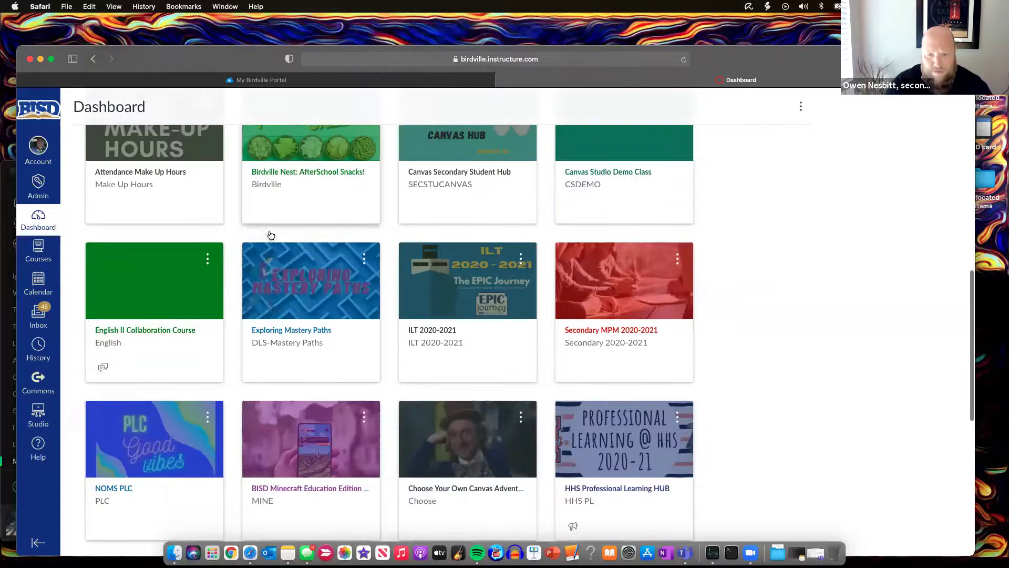
scroll(270, 234, "down", 3)
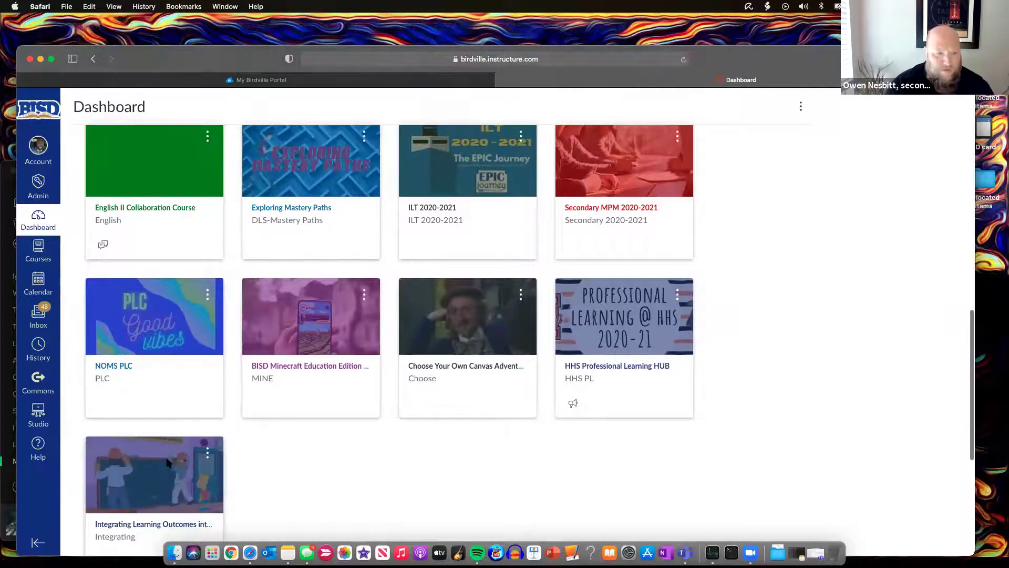
left_click(167, 461)
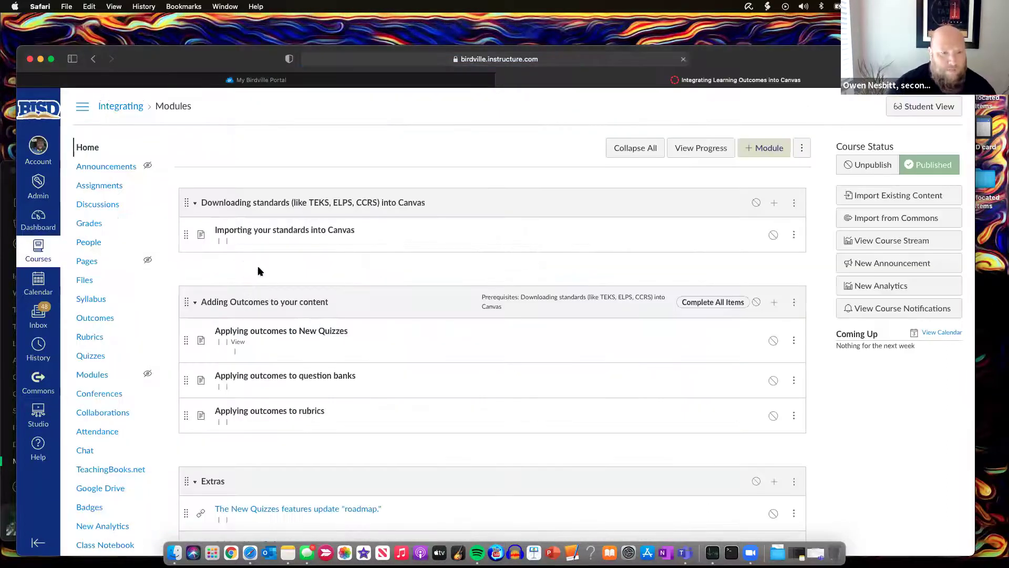
Open the Sample delete later quiz from the course's quizzes and save its assignment details with no due date to reach the build page
scroll(279, 254, "down", 1)
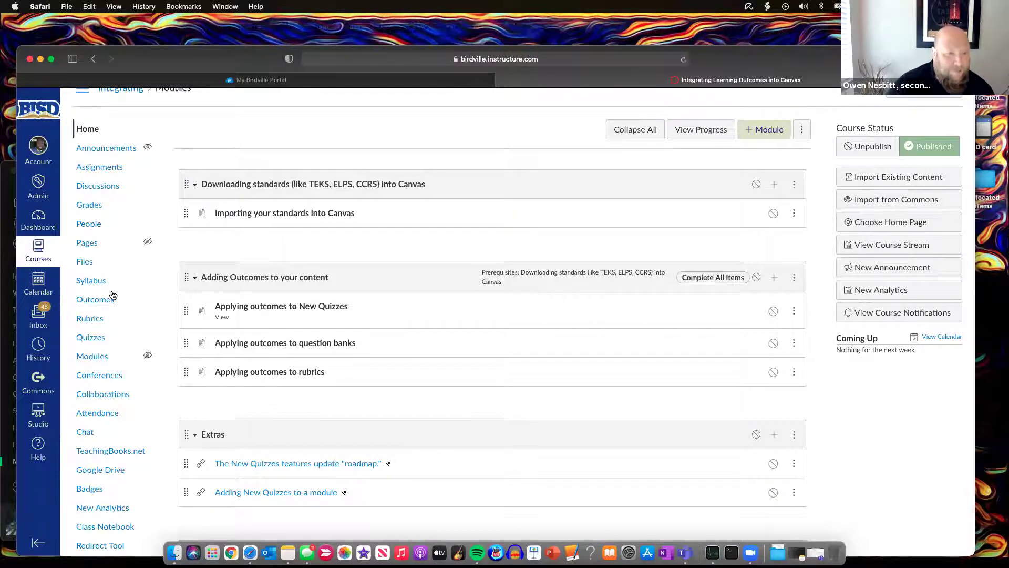
left_click(102, 341)
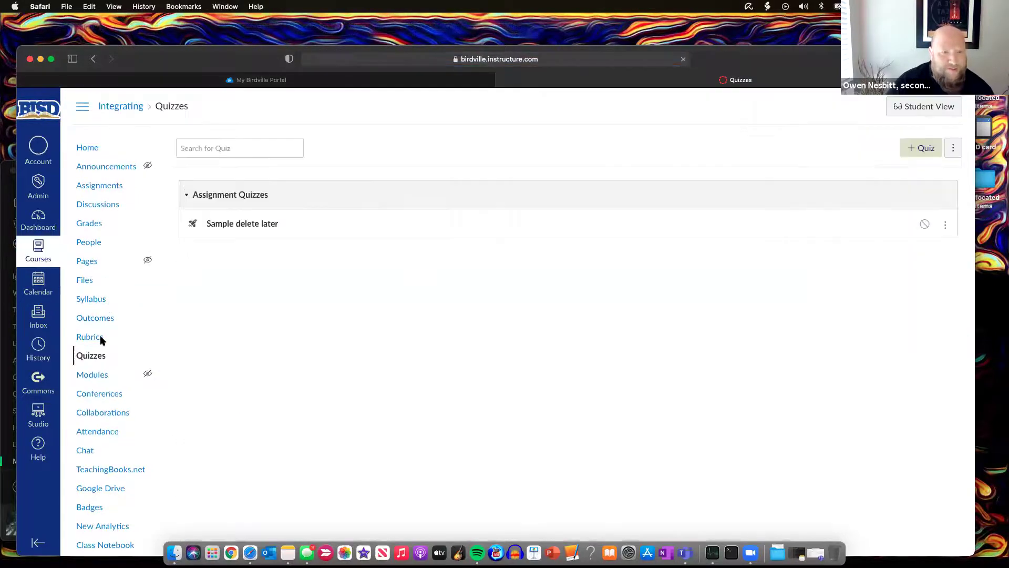
left_click(258, 223)
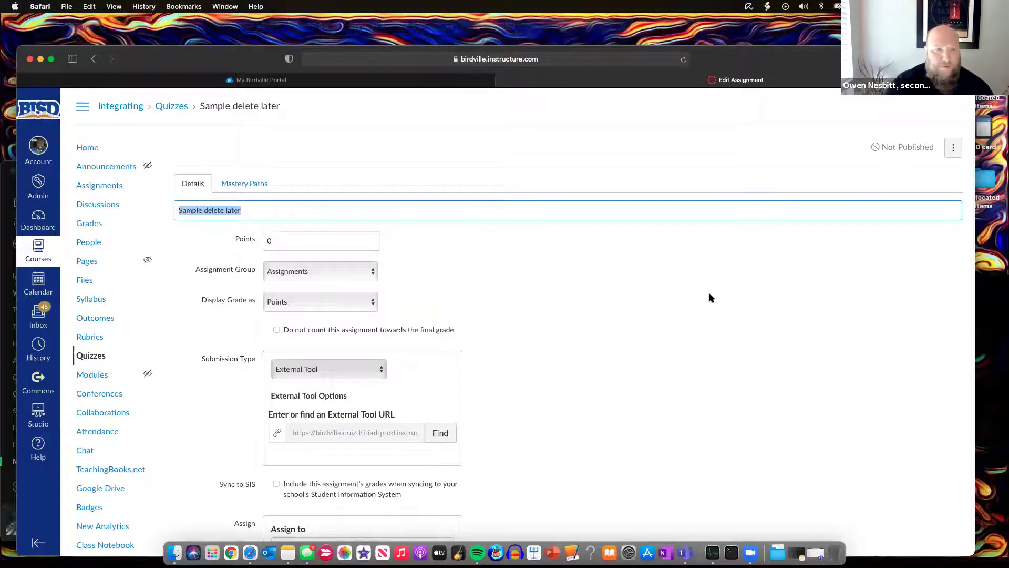
scroll(412, 291, "down", 5)
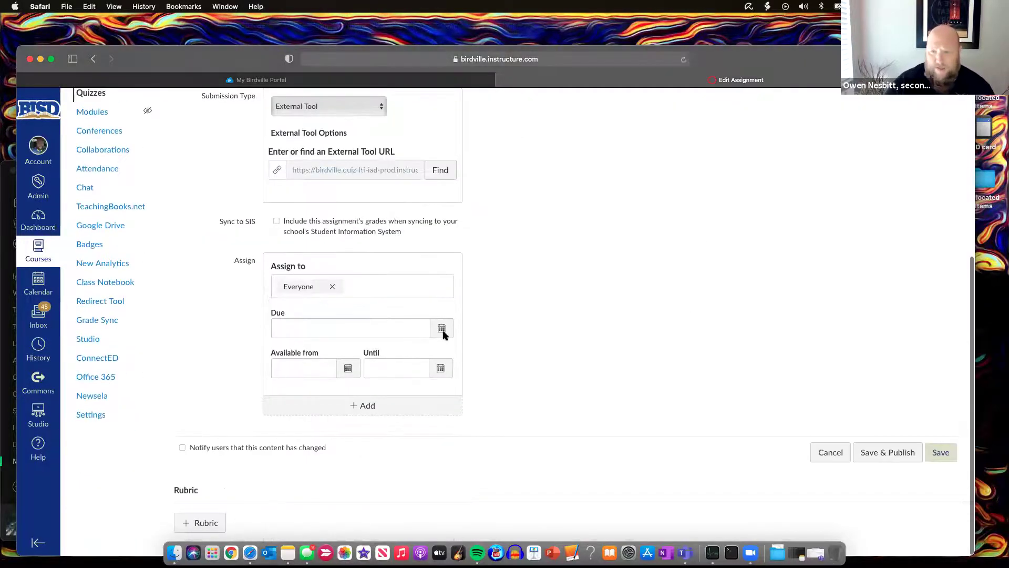
left_click(941, 452)
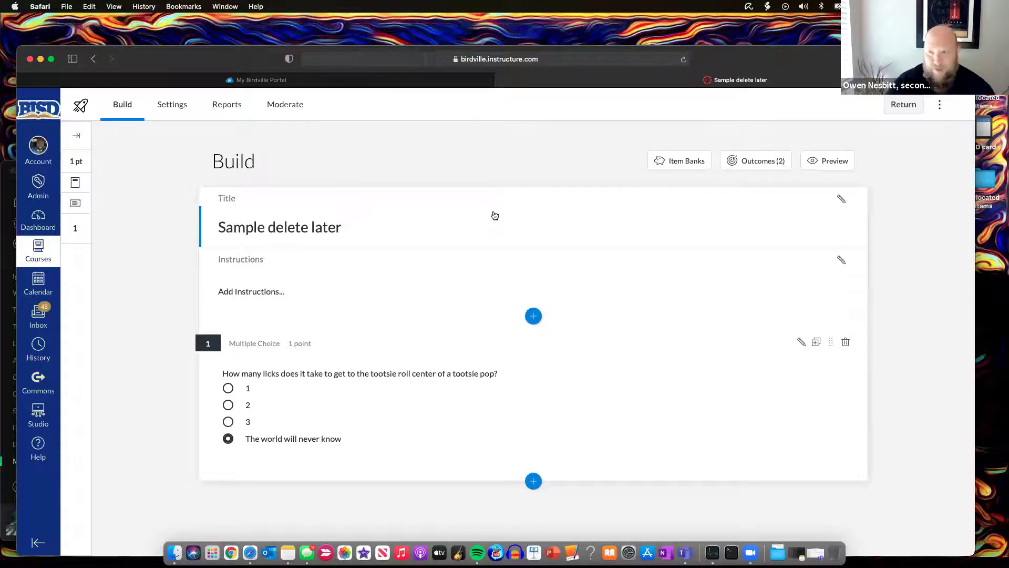
Leave the quiz builder, glance at the course modules, and start a new rubric among the course rubrics
left_click(903, 104)
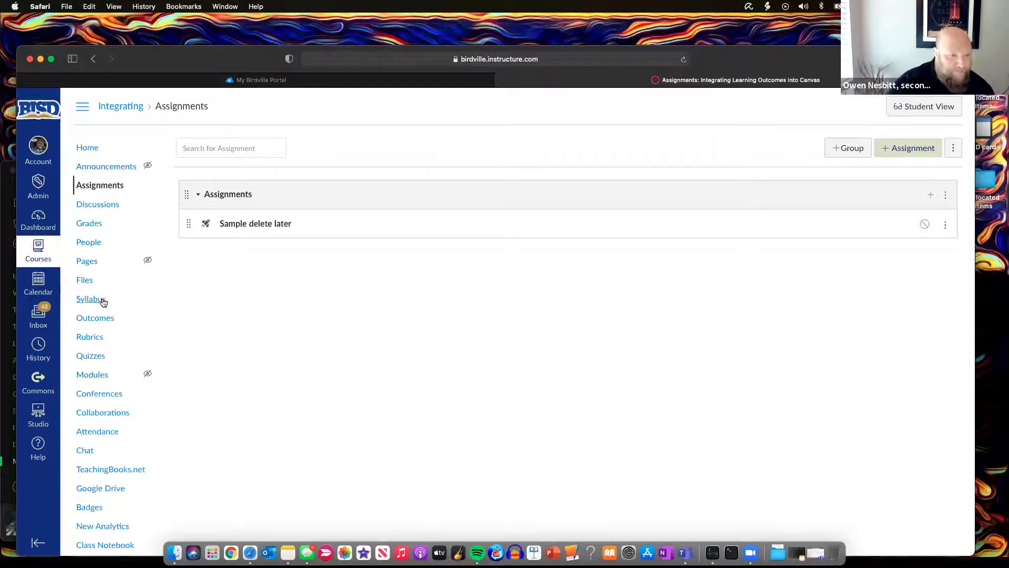
left_click(98, 376)
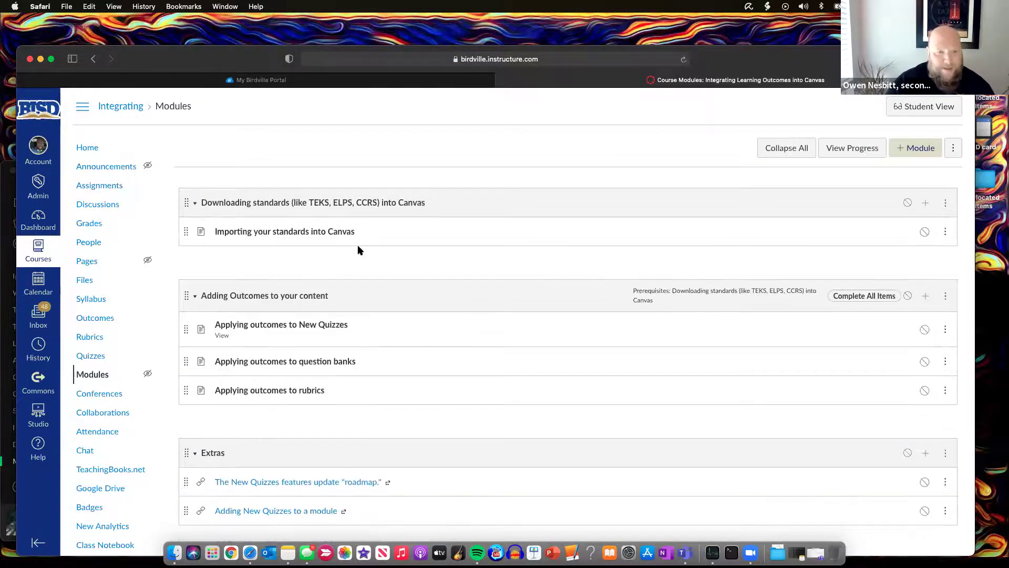
scroll(359, 249, "down", 3)
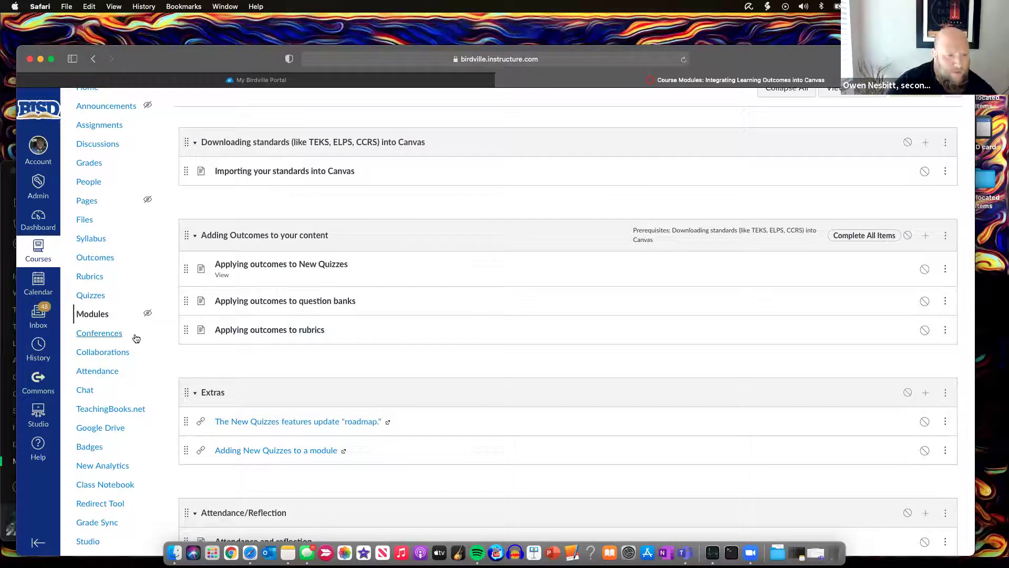
left_click(90, 277)
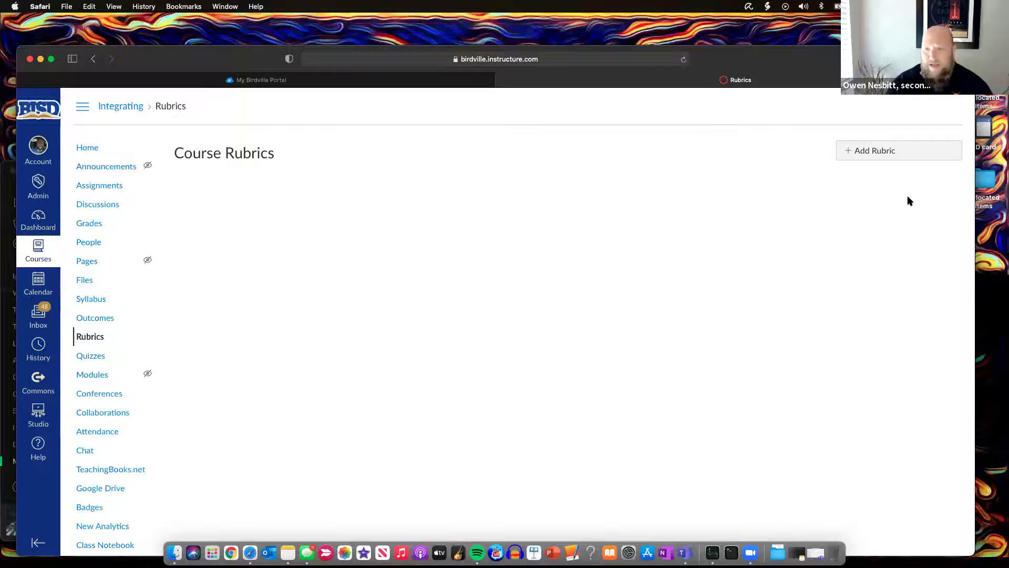
left_click(868, 152)
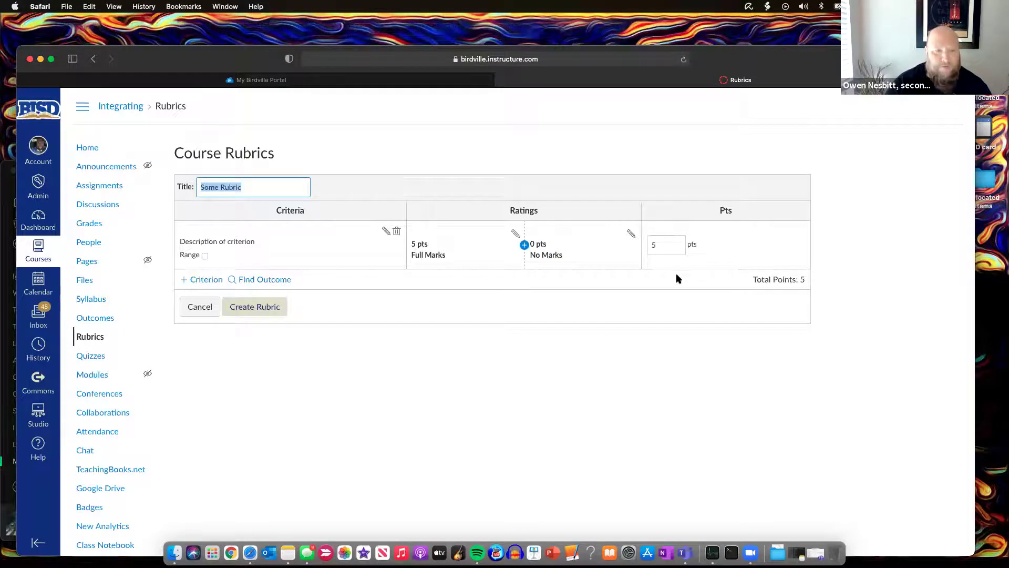
Browse the outcomes available for the new rubric in the 2021 skills group under English III, and close the finder
scroll(462, 292, "down", 1)
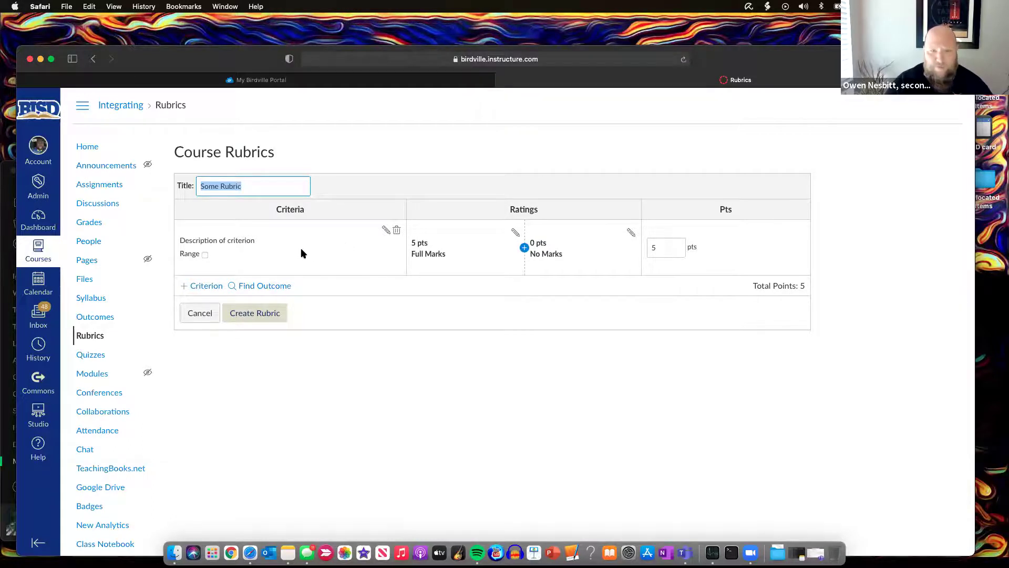
scroll(296, 271, "down", 1)
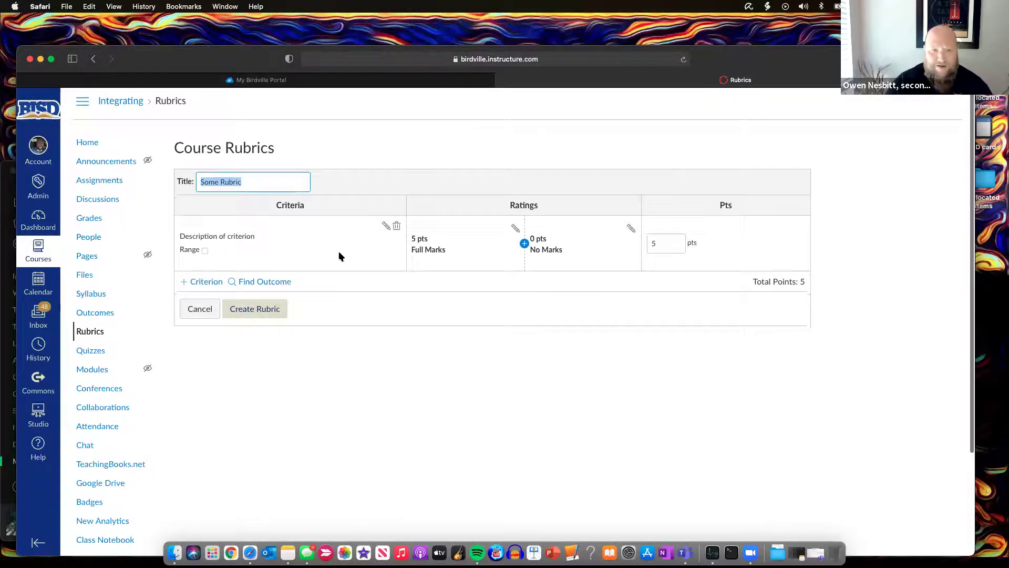
scroll(273, 287, "down", 2)
left_click(275, 273)
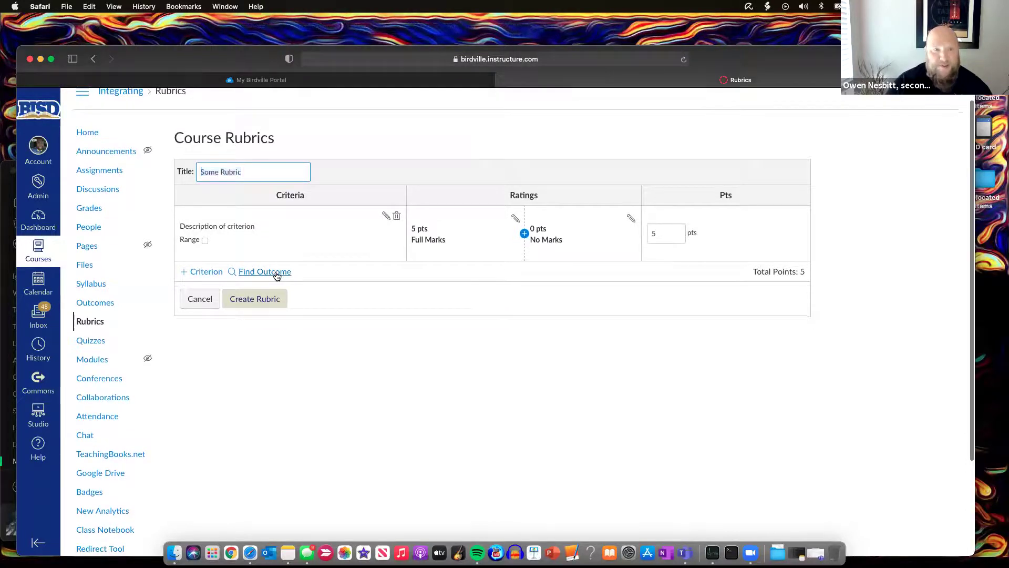
left_click(271, 161)
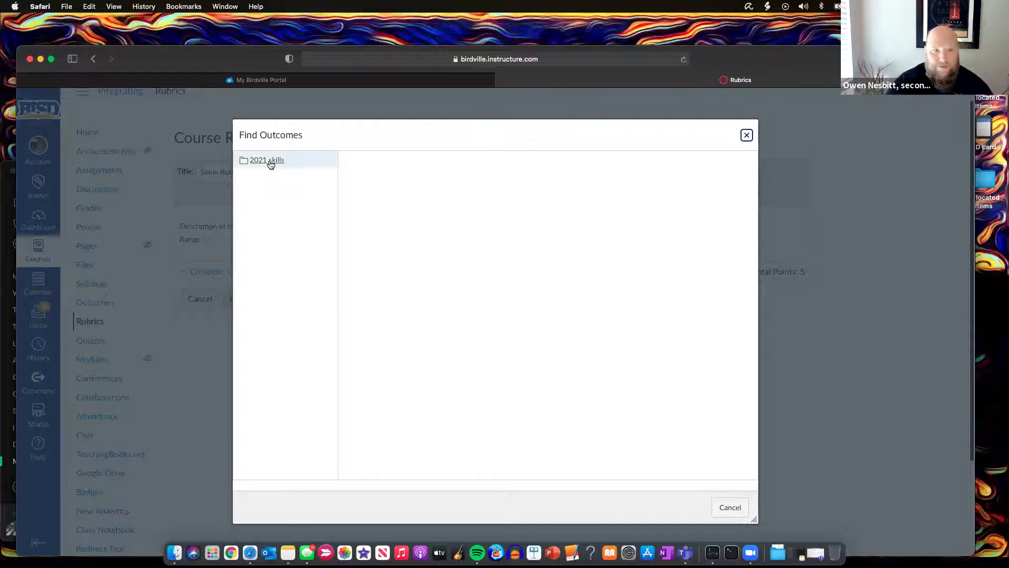
left_click(368, 178)
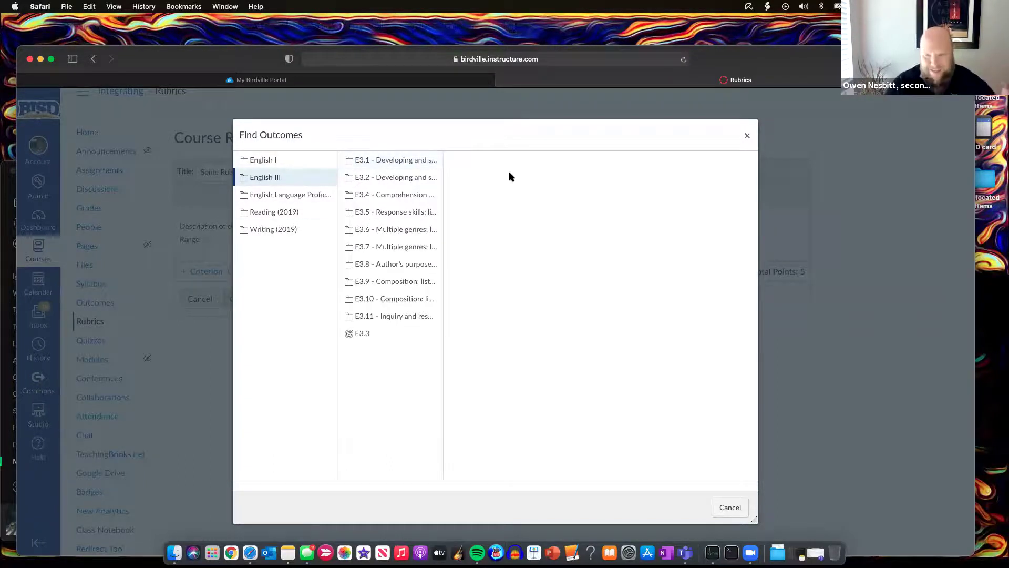
left_click(748, 138)
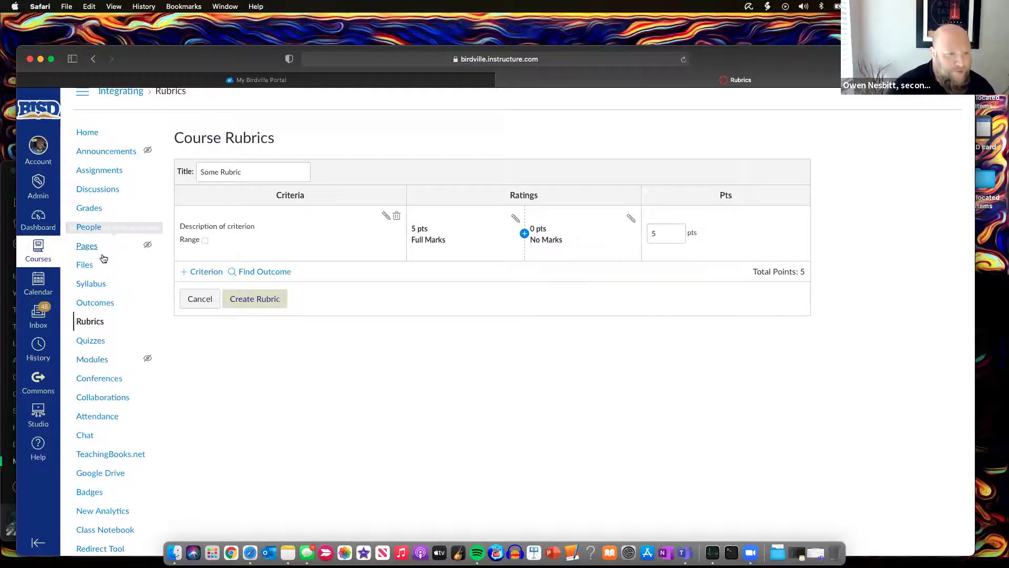
Go to the course modules and open the New Quizzes features update "roadmap" link in the Extras module
left_click(98, 360)
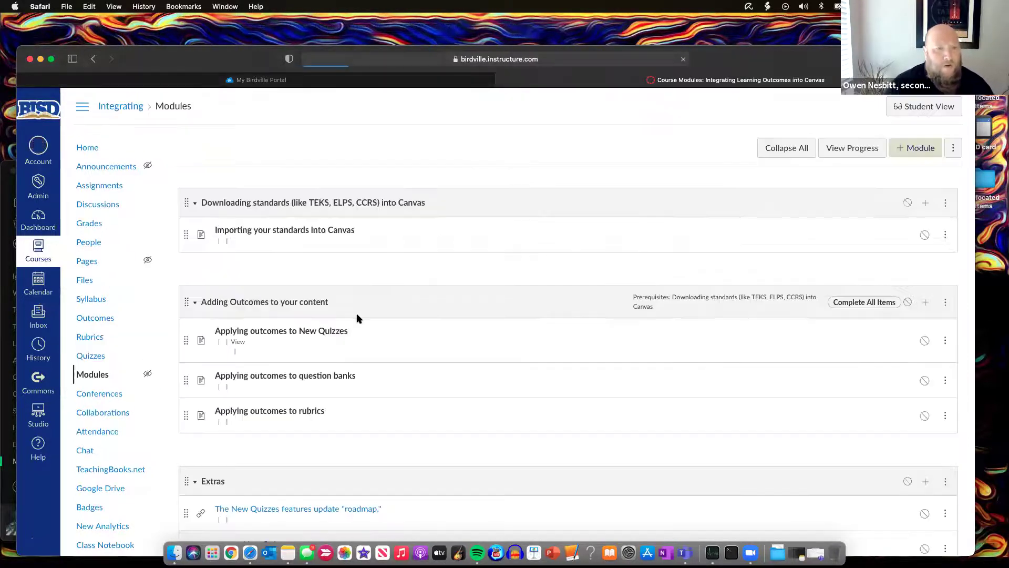
scroll(372, 298, "down", 1)
scroll(372, 298, "down", 3)
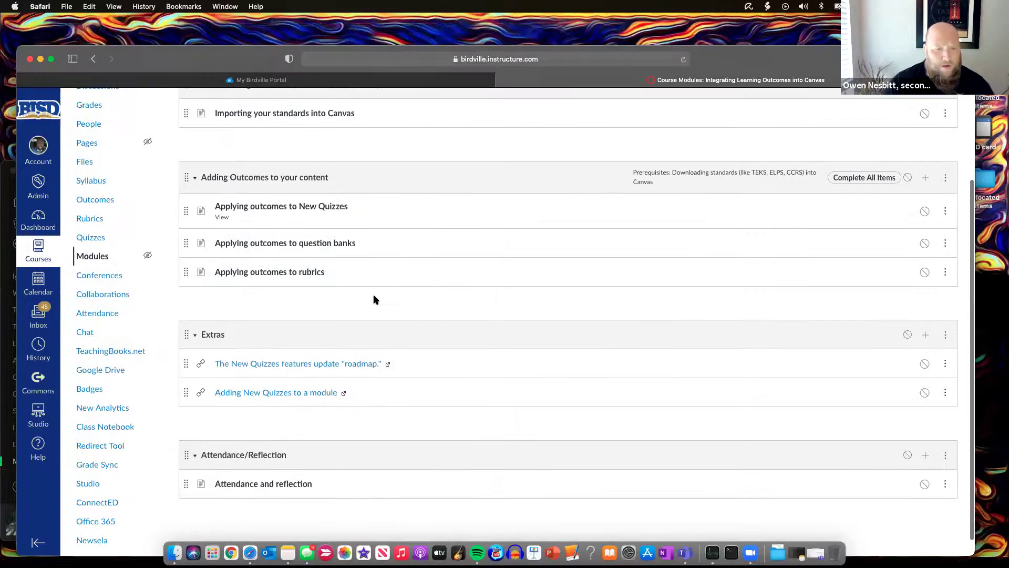
scroll(286, 360, "down", 1)
left_click(286, 354)
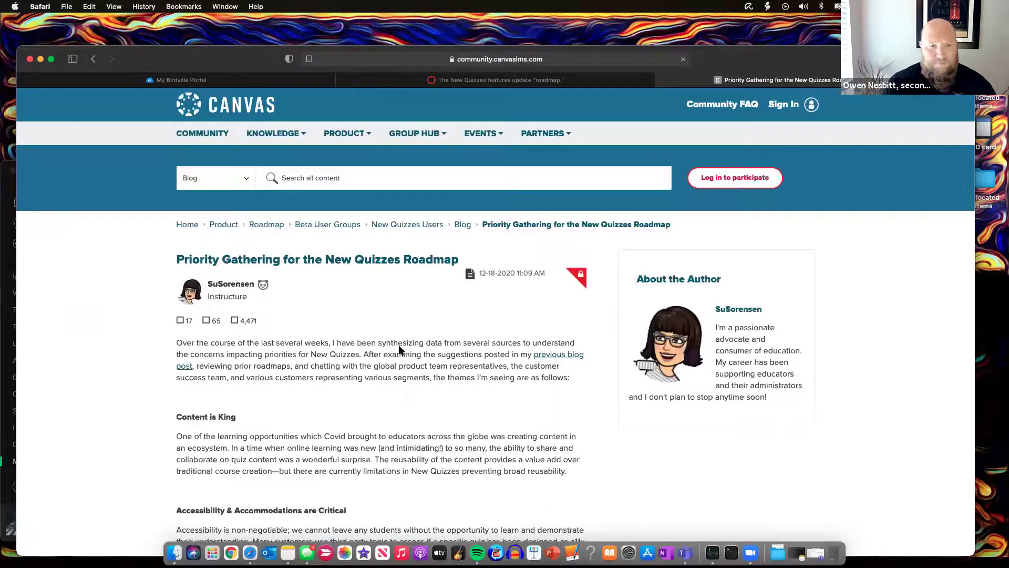
Read the Priority Gathering for the New Quizzes Roadmap post, focusing on the list of items to prioritize
scroll(366, 308, "down", 5)
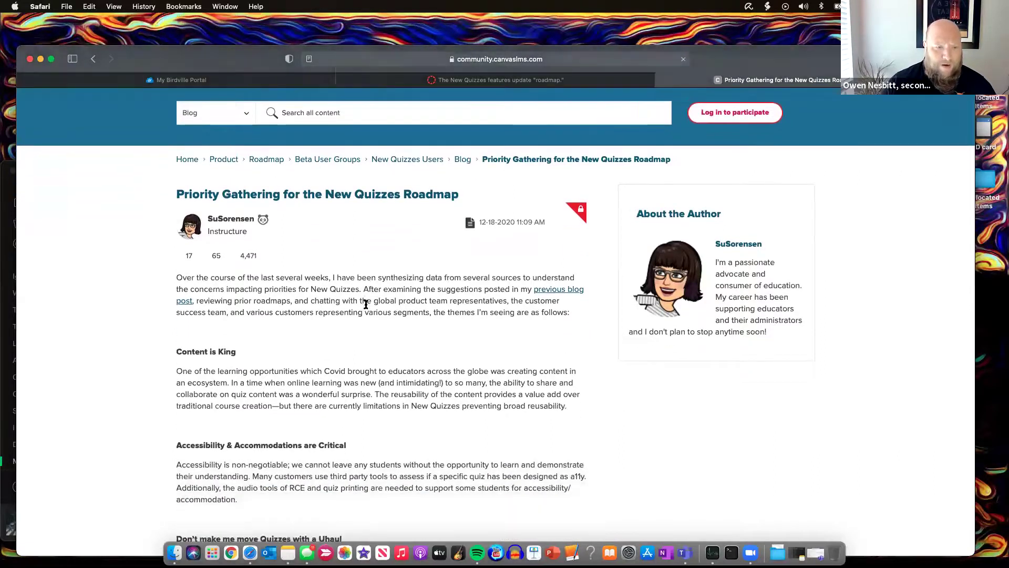
scroll(366, 305, "down", 5)
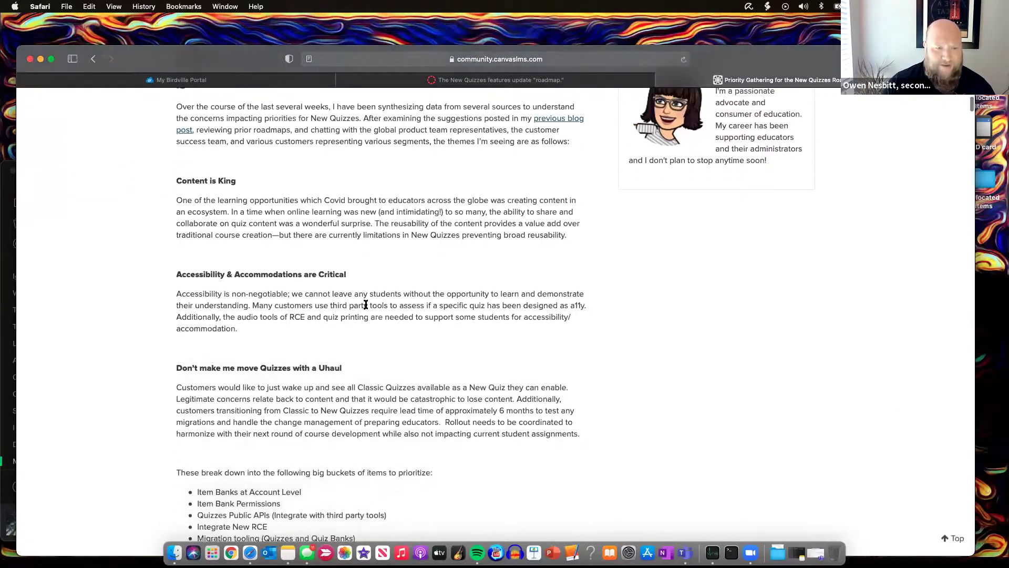
scroll(366, 305, "down", 3)
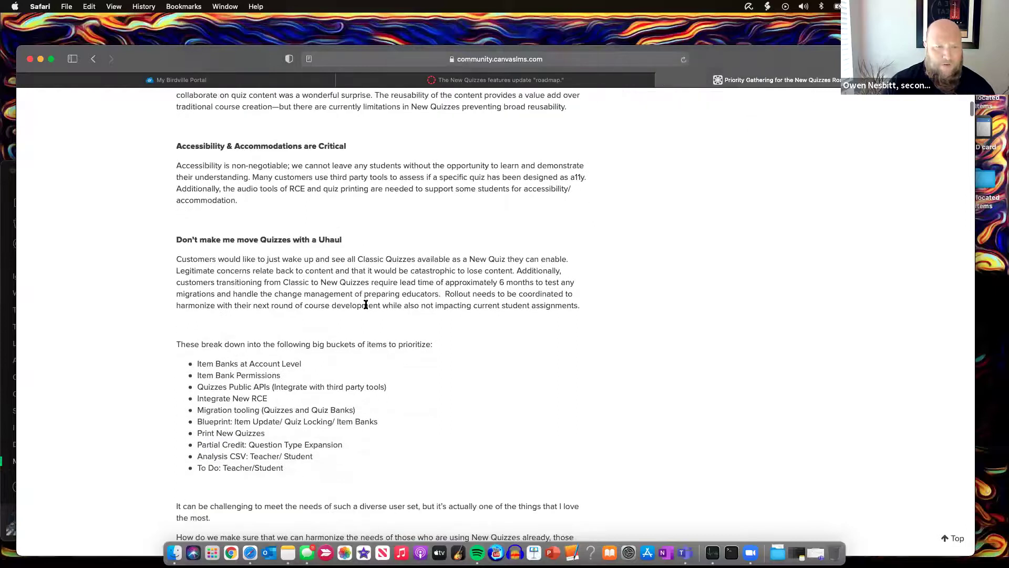
scroll(367, 305, "down", 3)
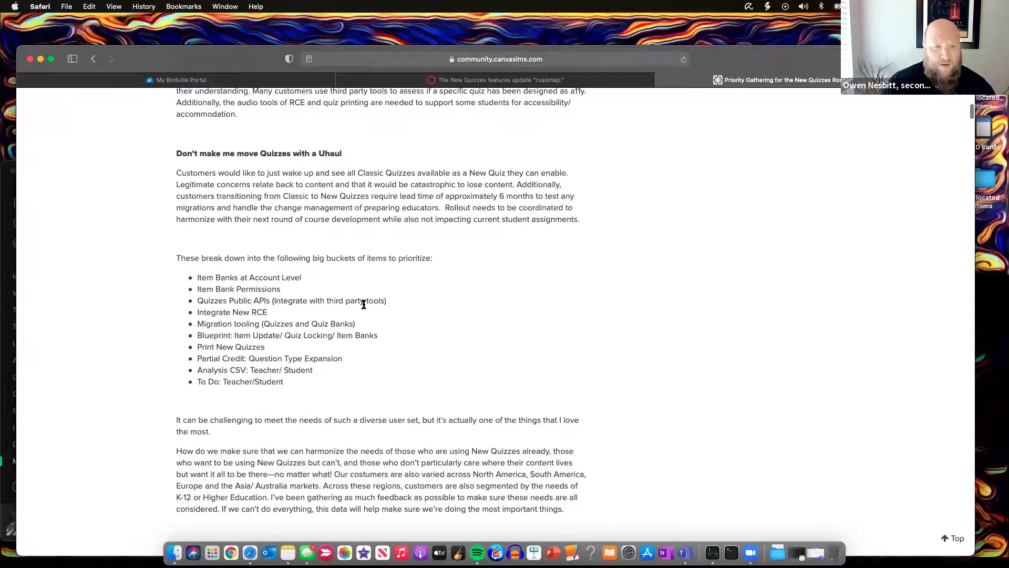
scroll(200, 378, "down", 1)
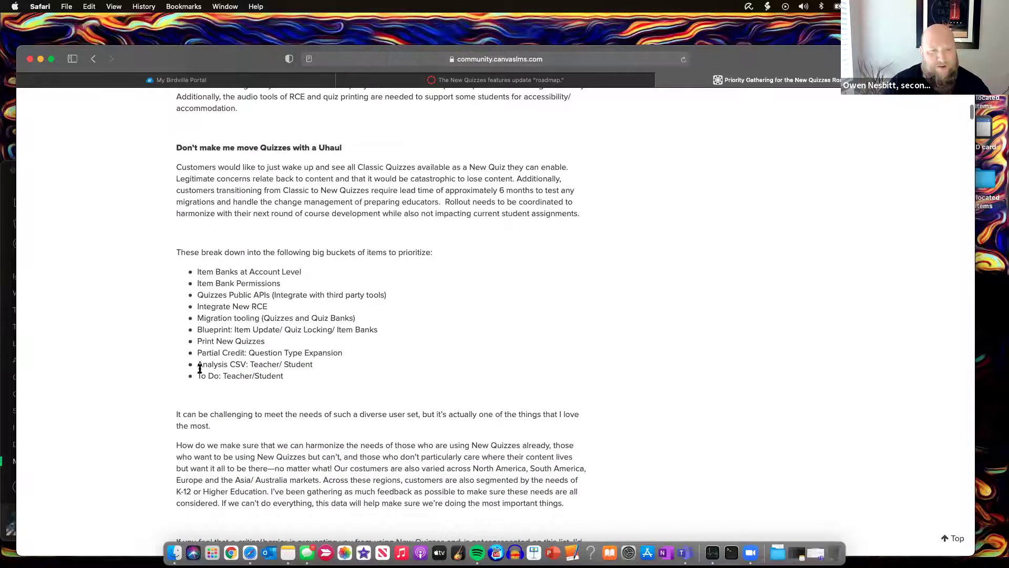
scroll(237, 273, "down", 1)
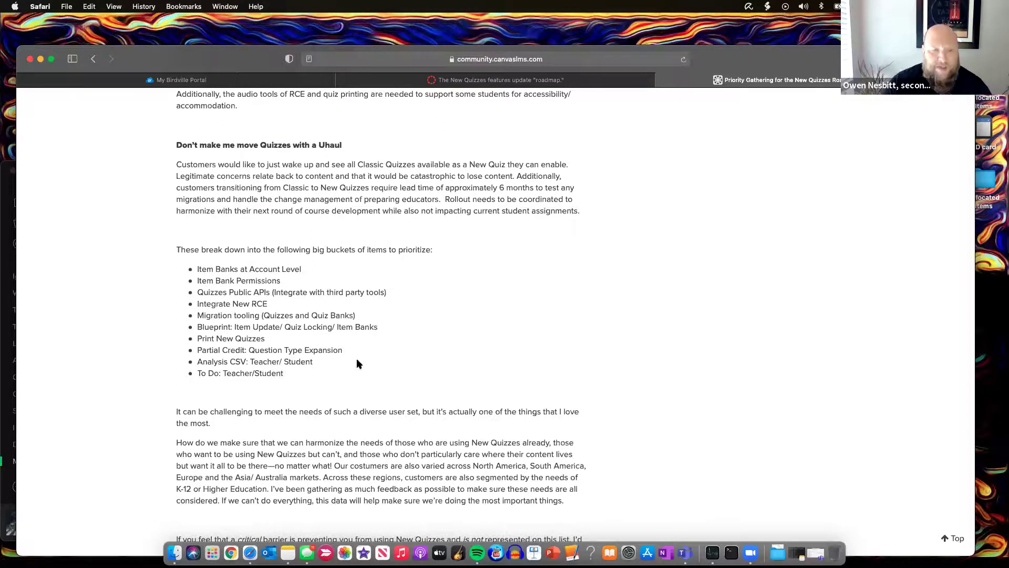
scroll(357, 363, "down", 5)
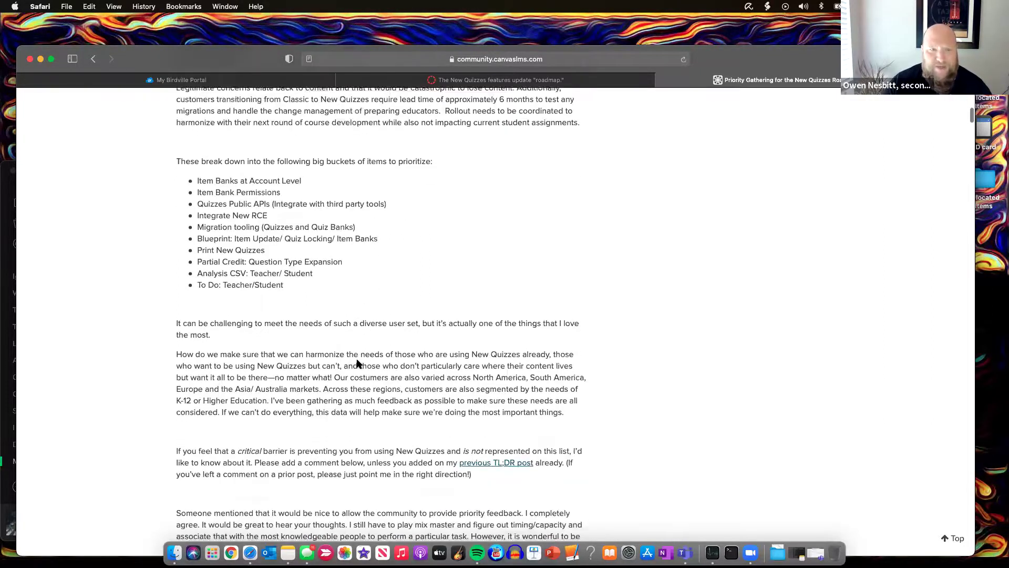
scroll(357, 364, "up", 15)
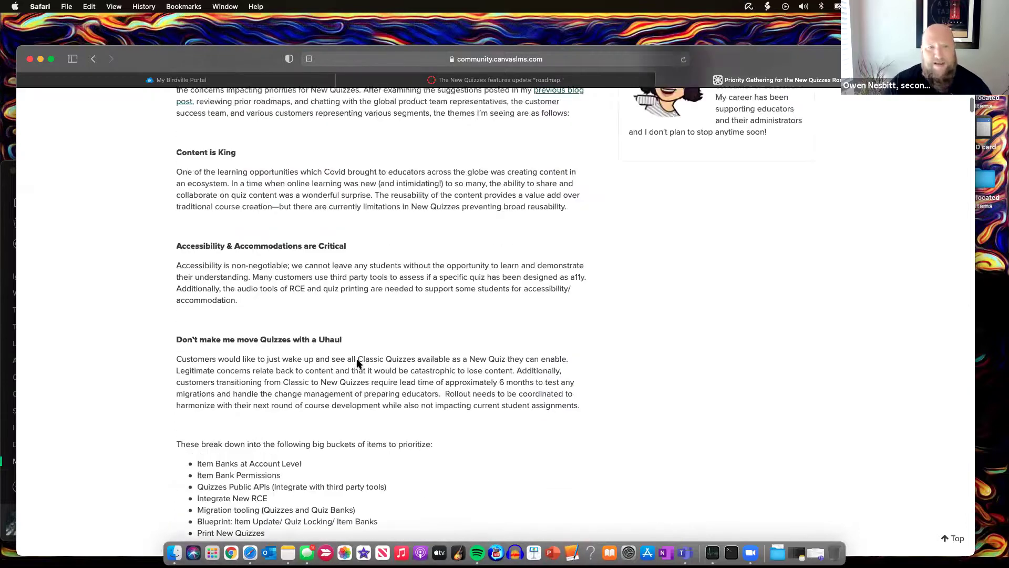
scroll(356, 362, "down", 8)
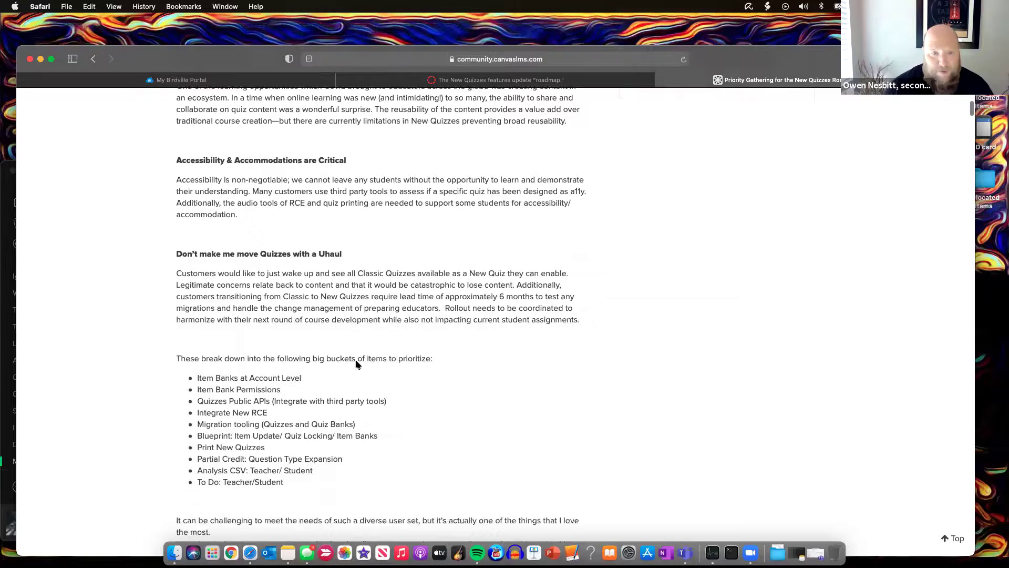
scroll(356, 363, "up", 12)
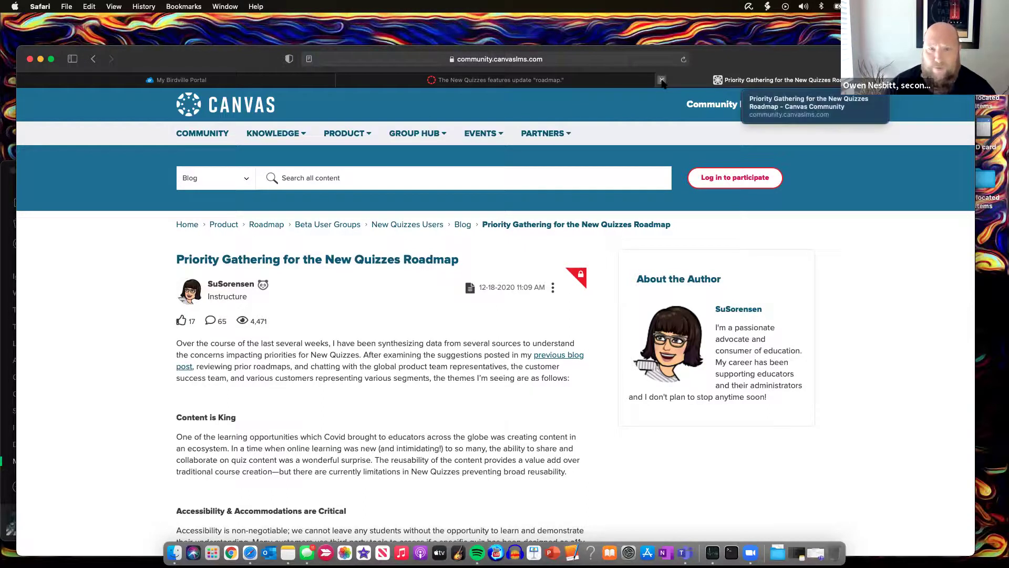
Close the roadmap post and return to the Extras module in the course modules
left_click(662, 81)
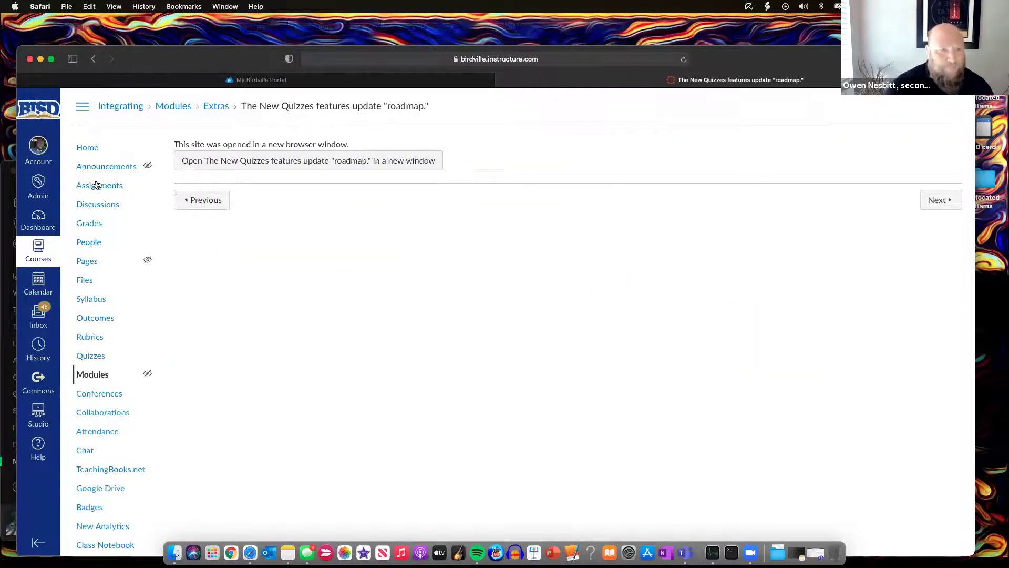
left_click(100, 374)
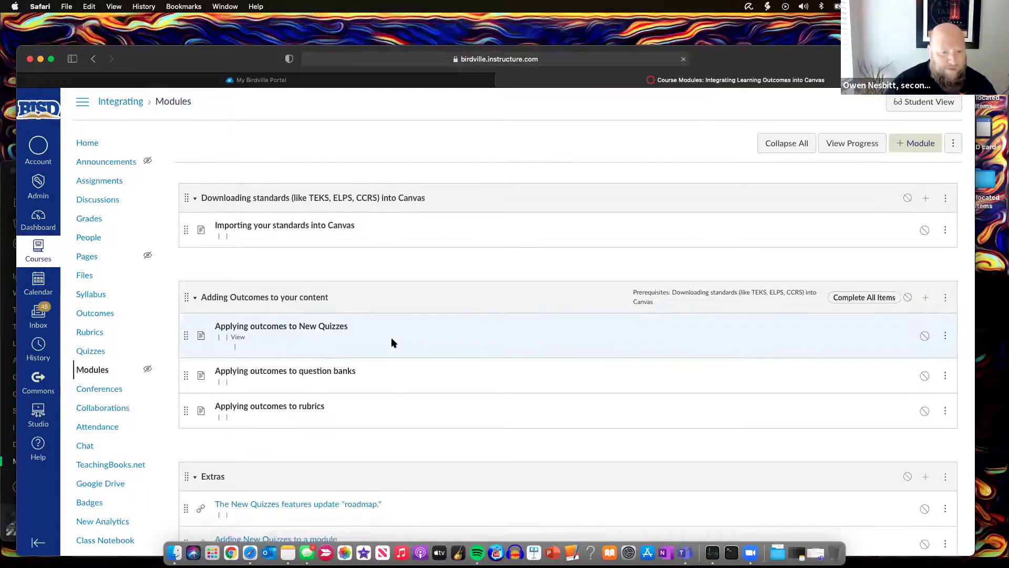
scroll(392, 342, "down", 5)
scroll(390, 336, "down", 2)
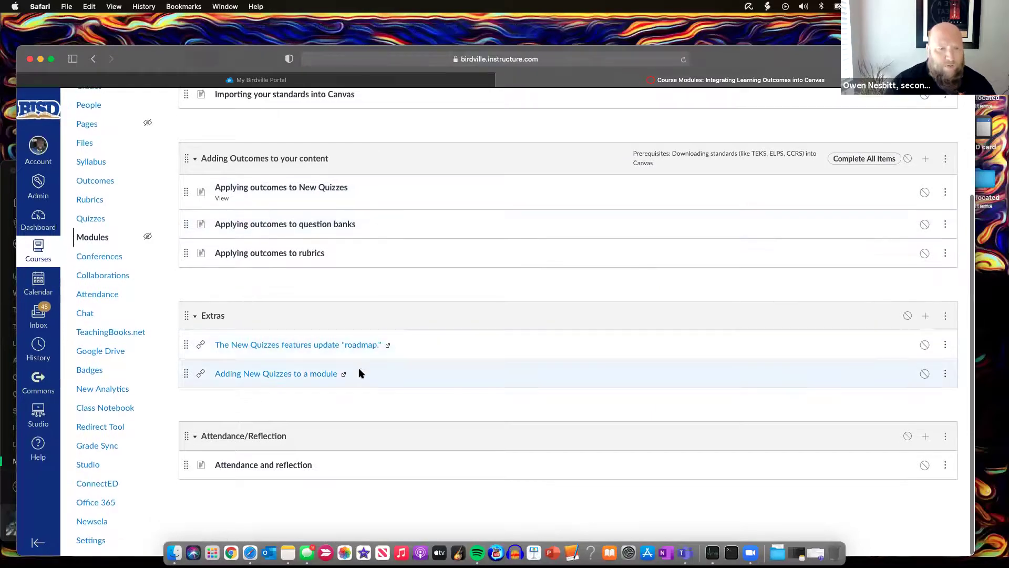
scroll(310, 377, "up", 3)
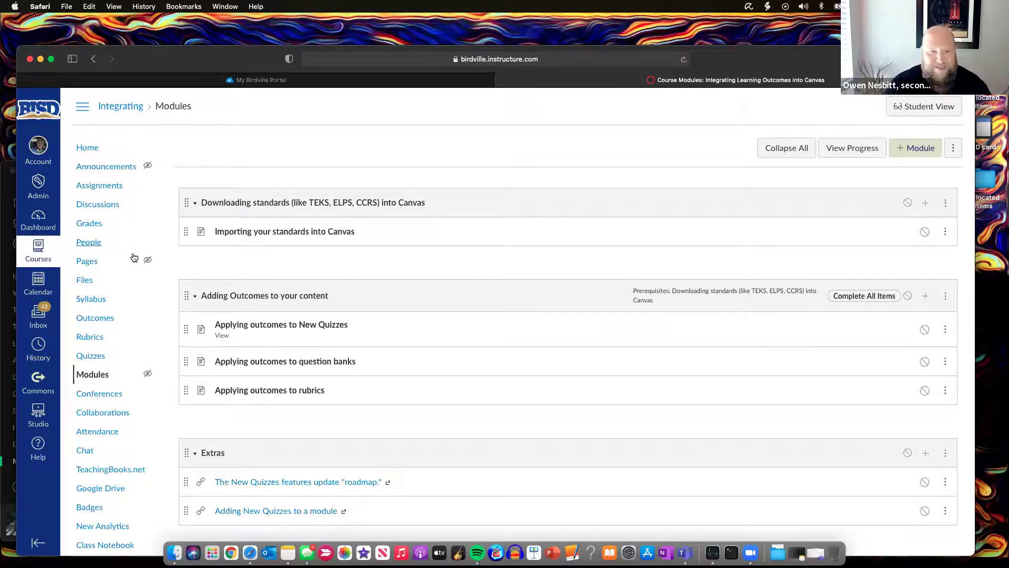
scroll(131, 252, "down", 5)
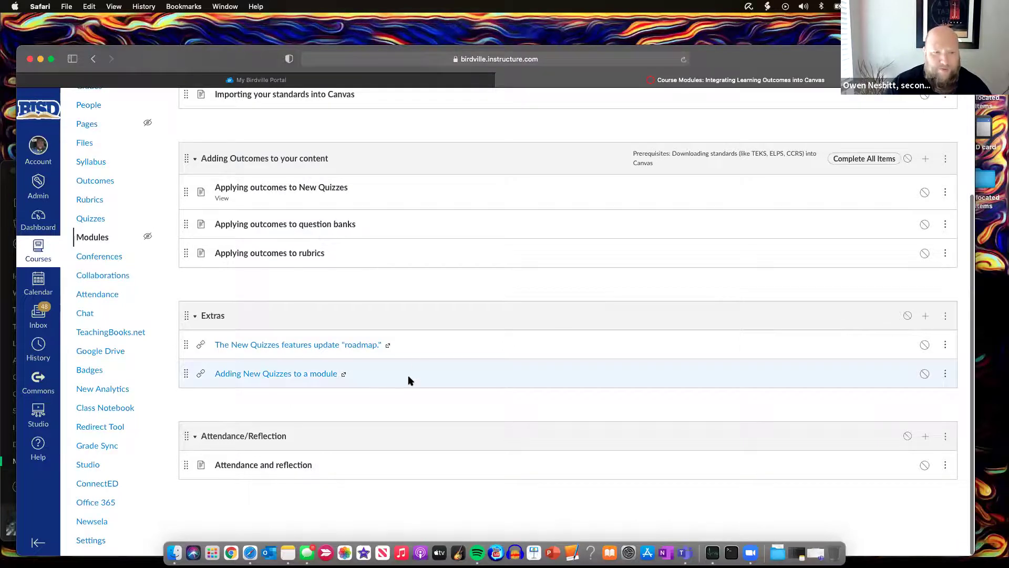
Compare the quizzes and assignments available for adding to the Extras module, including Sample delete later, and cancel without adding any
left_click(926, 317)
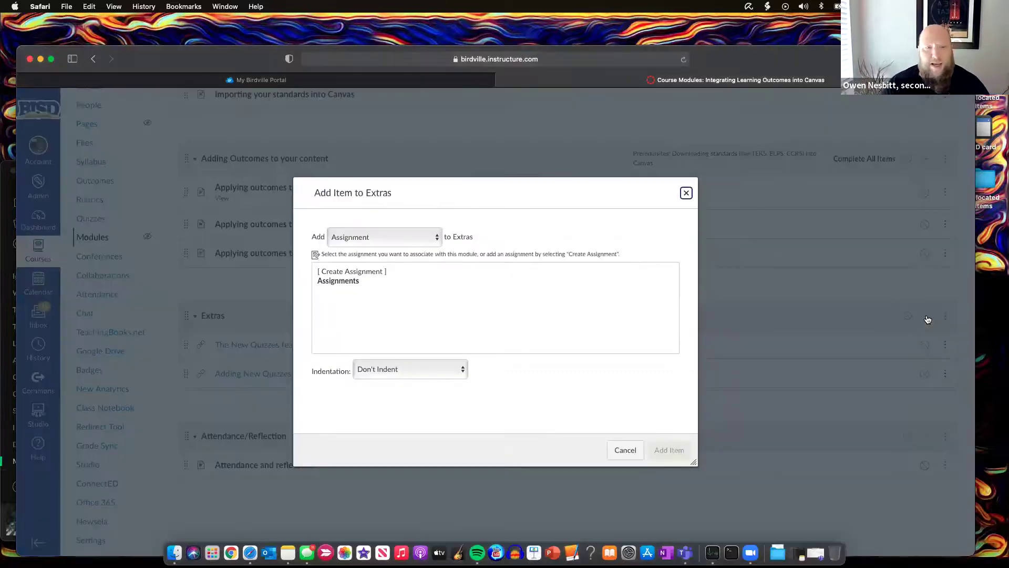
left_click(435, 236)
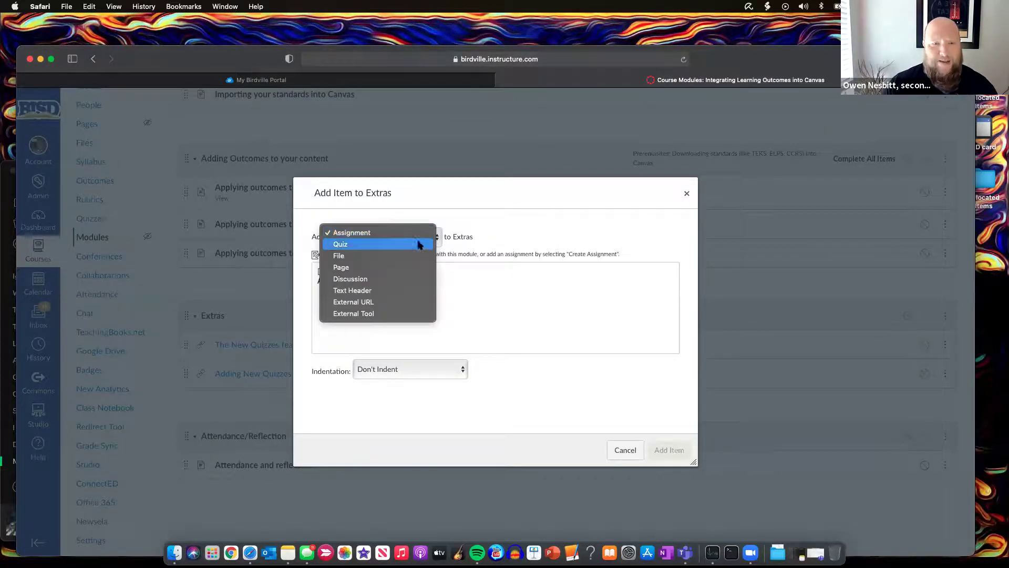
left_click(415, 245)
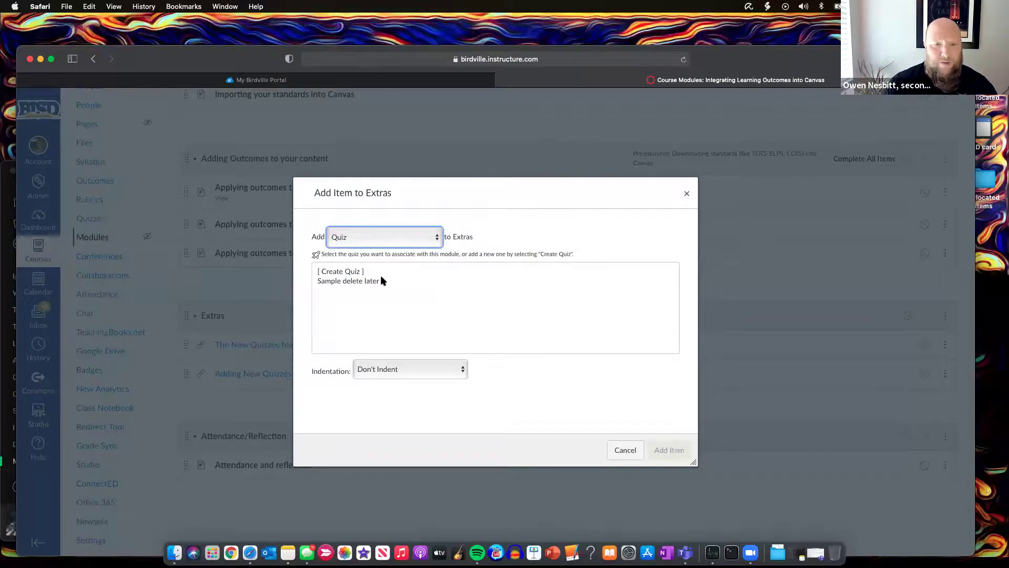
left_click(361, 282)
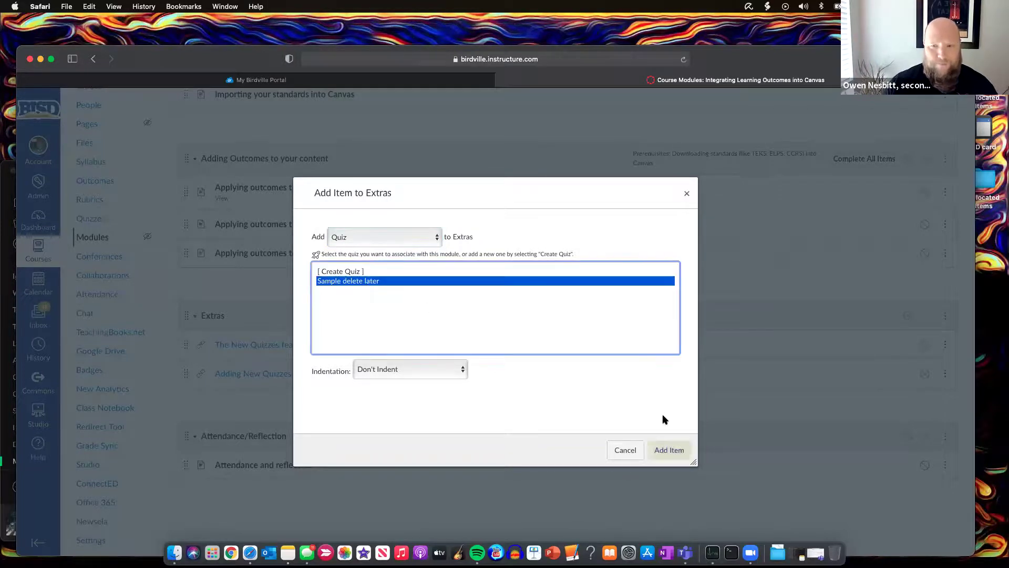
left_click(434, 237)
left_click(417, 220)
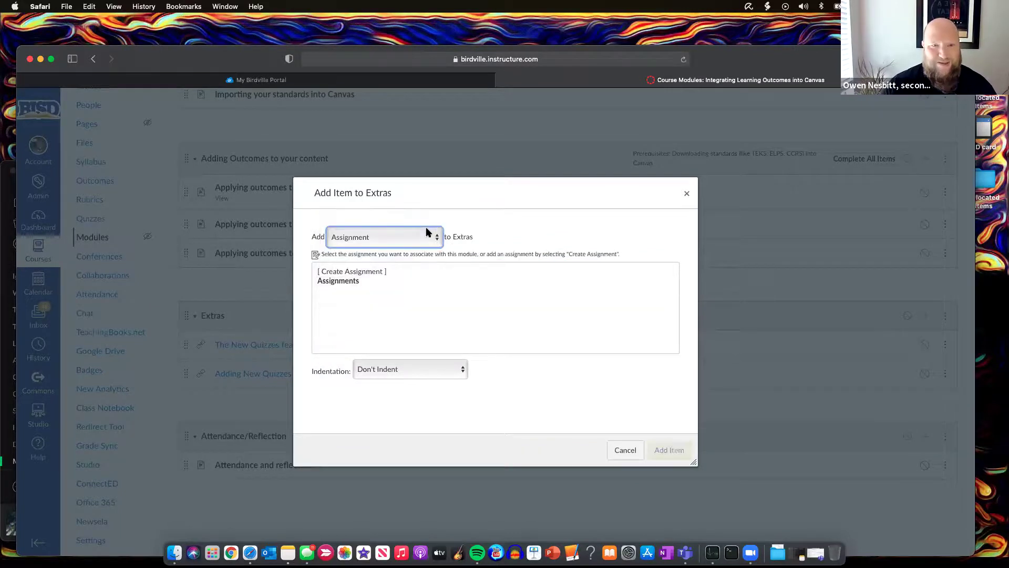
left_click(433, 236)
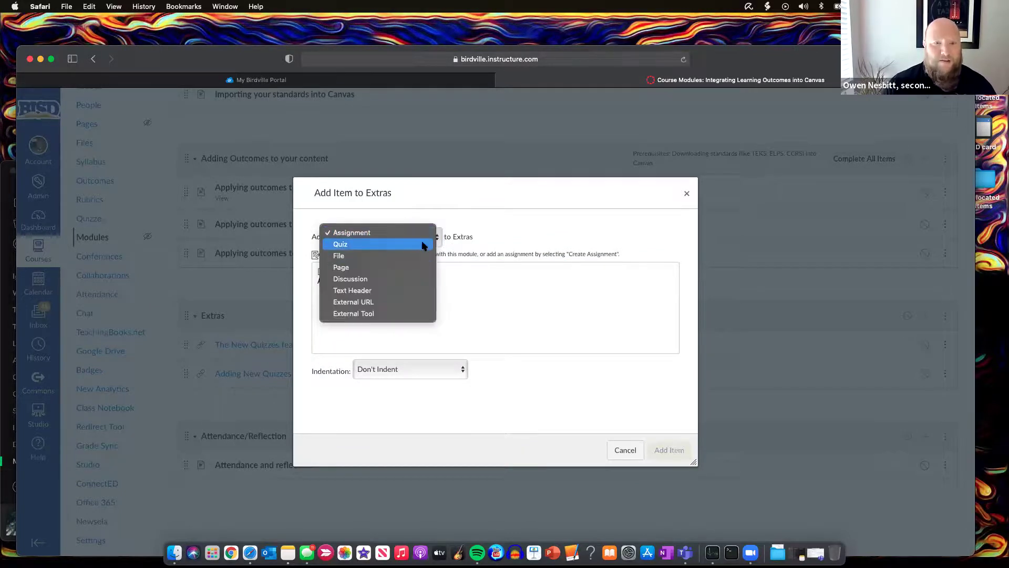
left_click(423, 245)
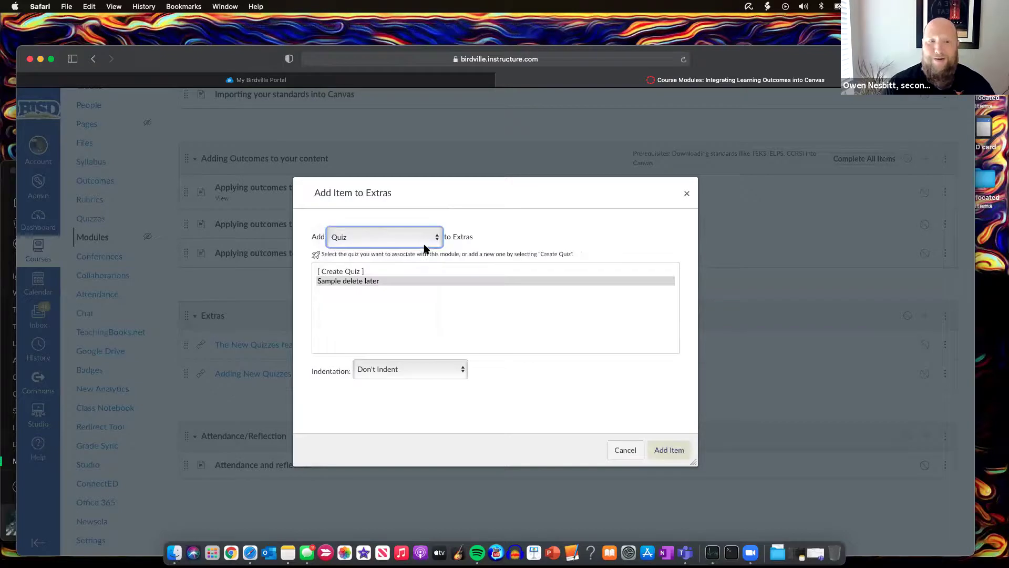
left_click(623, 450)
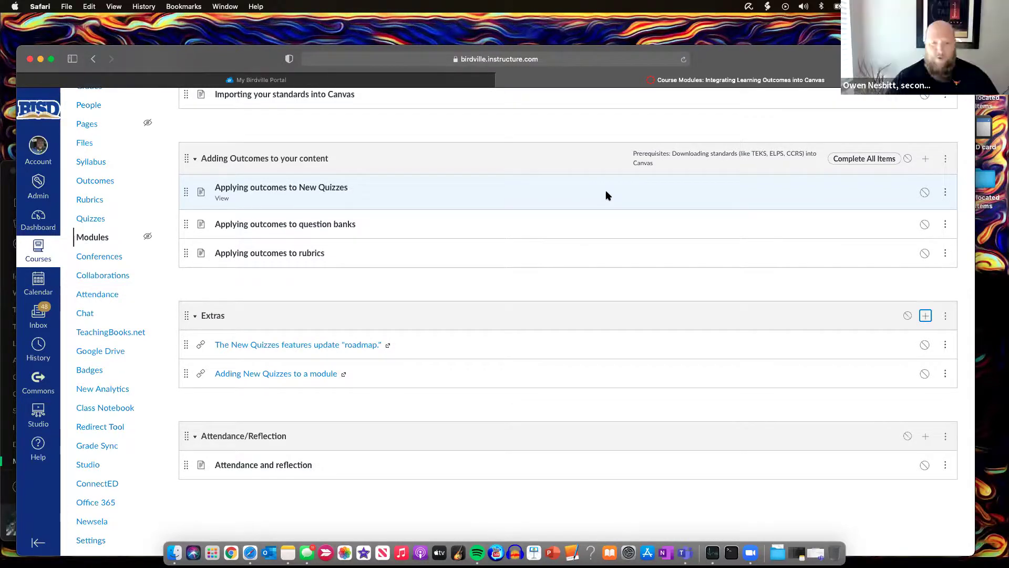
View the Attendance and reflection page from the Attendance/Reflection module
left_click(265, 466)
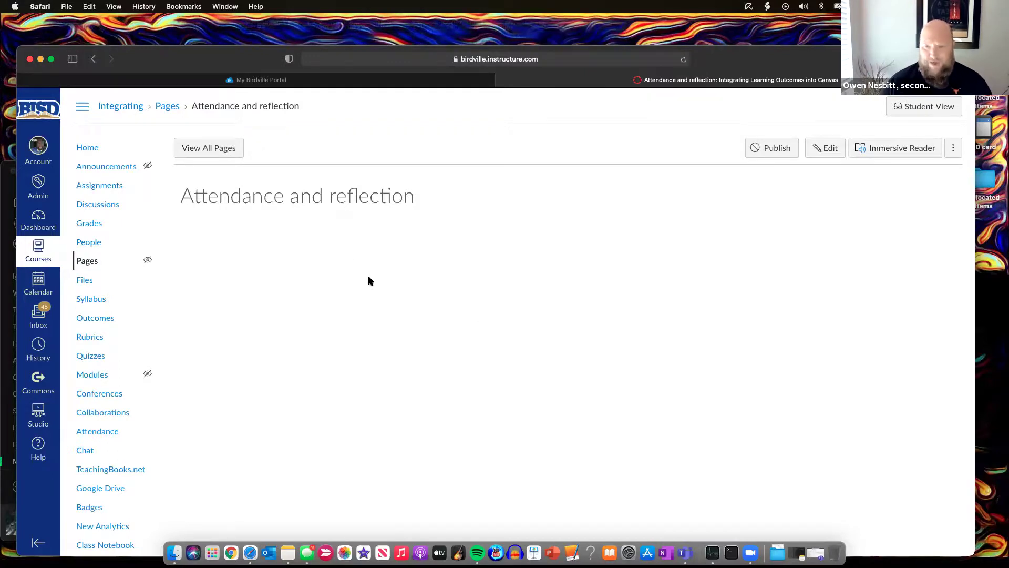
scroll(369, 281, "down", 10)
scroll(369, 280, "up", 10)
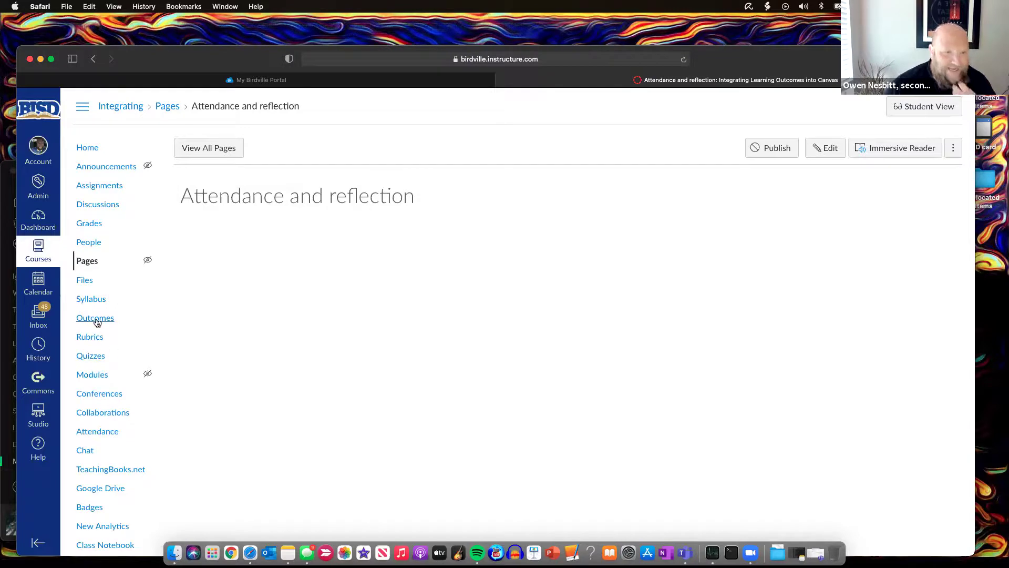
Publish the standards download, Adding Outcomes, Extras and Attendance/Reflection modules, letting students continue despite the changed requirements
left_click(98, 377)
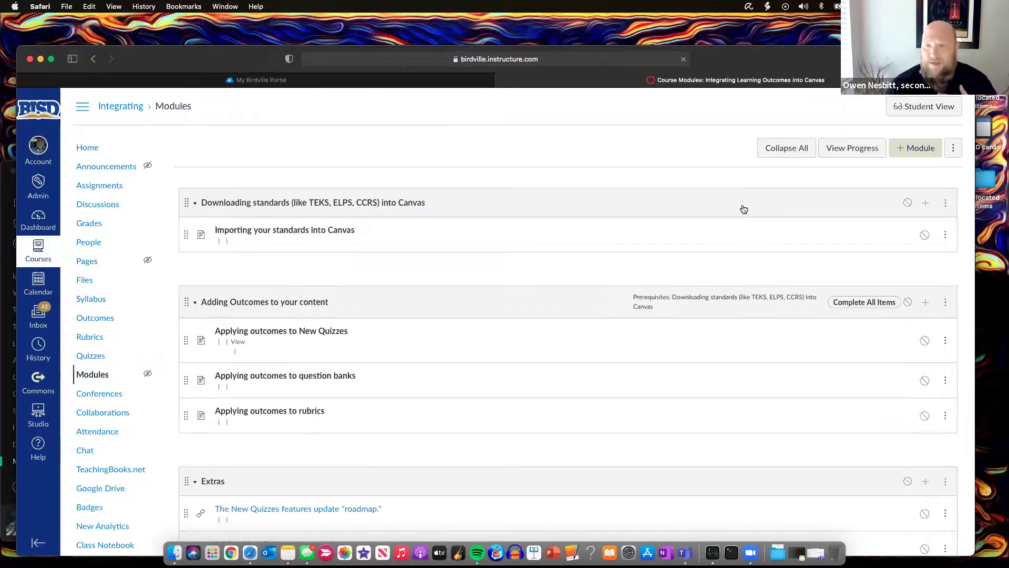
left_click(908, 204)
left_click(908, 296)
left_click(577, 386)
scroll(907, 321, "down", 5)
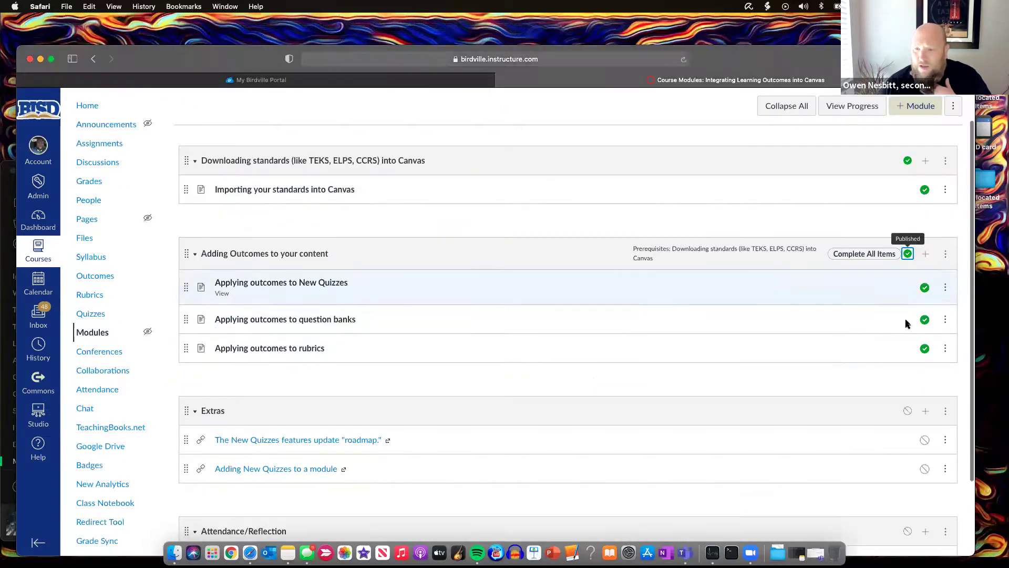
left_click(908, 348)
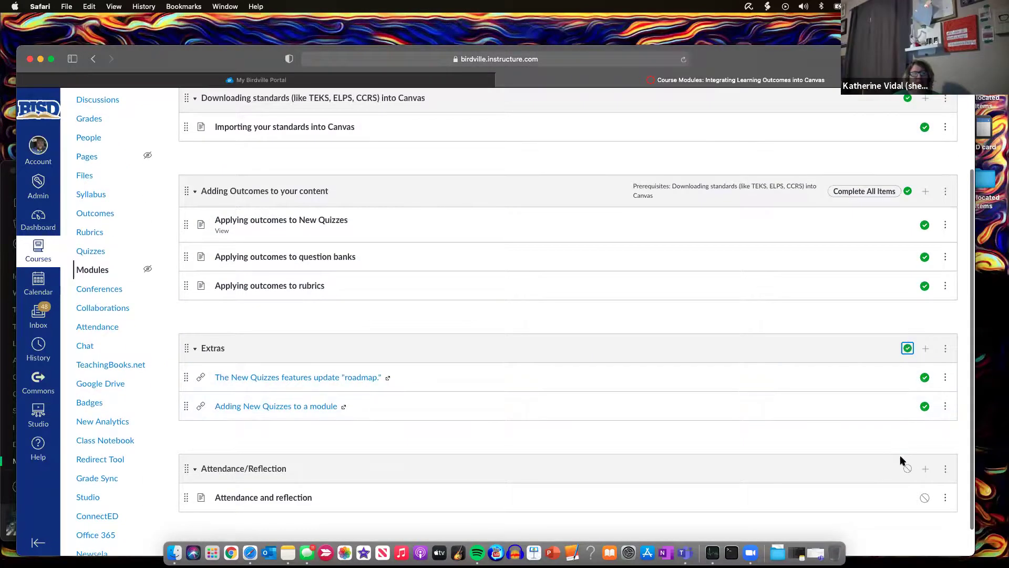
left_click(908, 468)
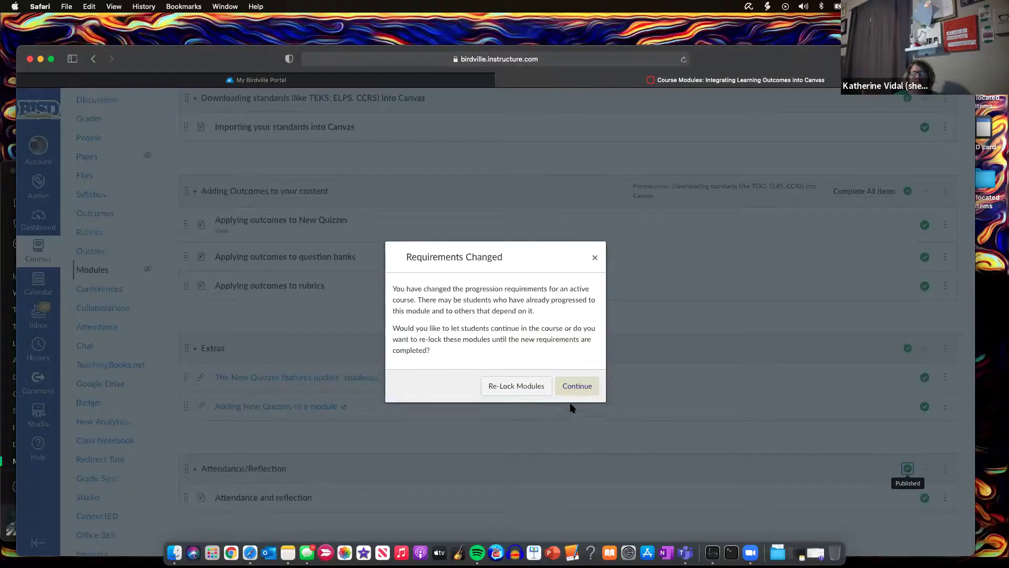
left_click(576, 387)
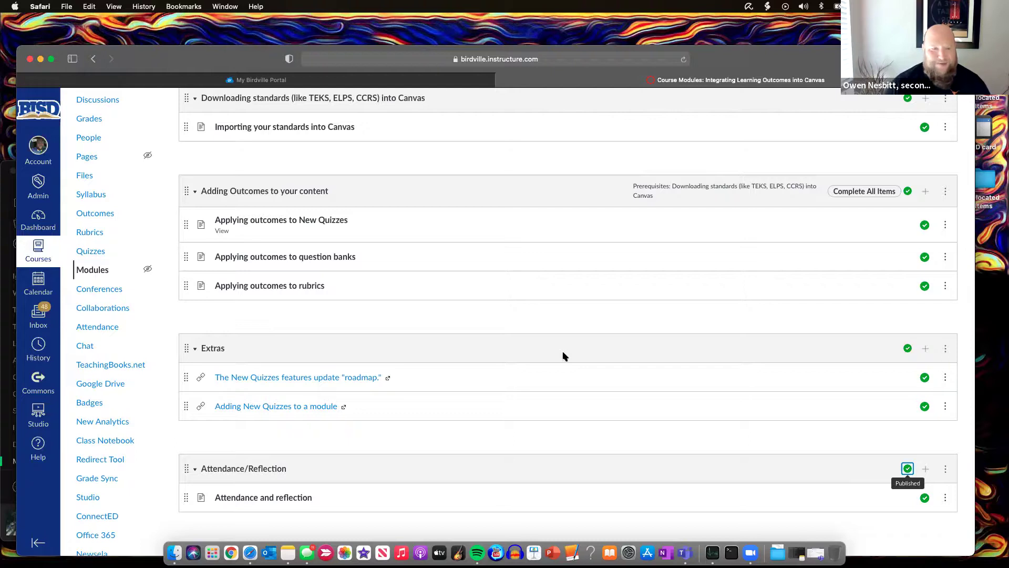
scroll(326, 436, "up", 1)
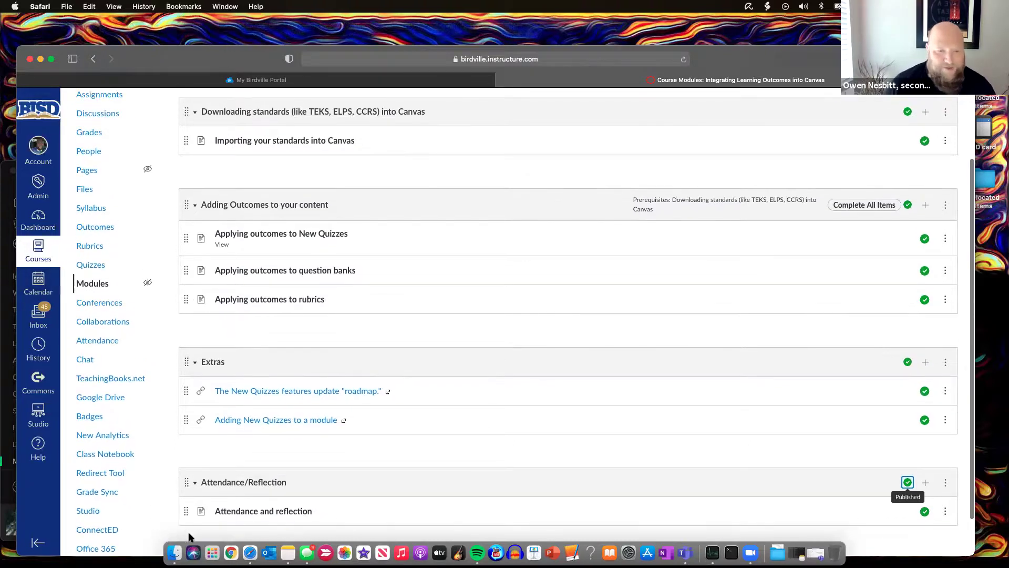